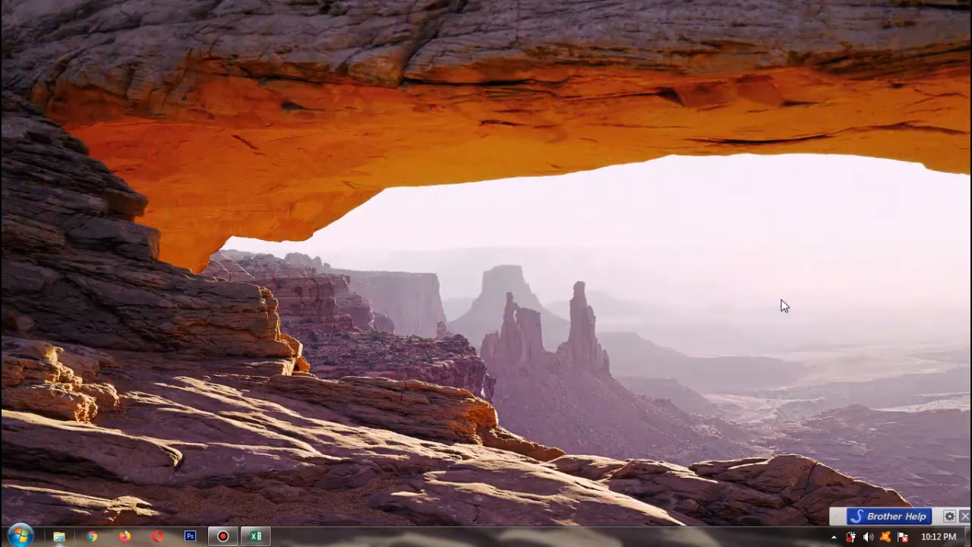
Step: Switch to Excel to view the finished nutrition table in tabel.xlsx, and close the workbook
{"action": "left_click", "coordinate": [256, 539]}
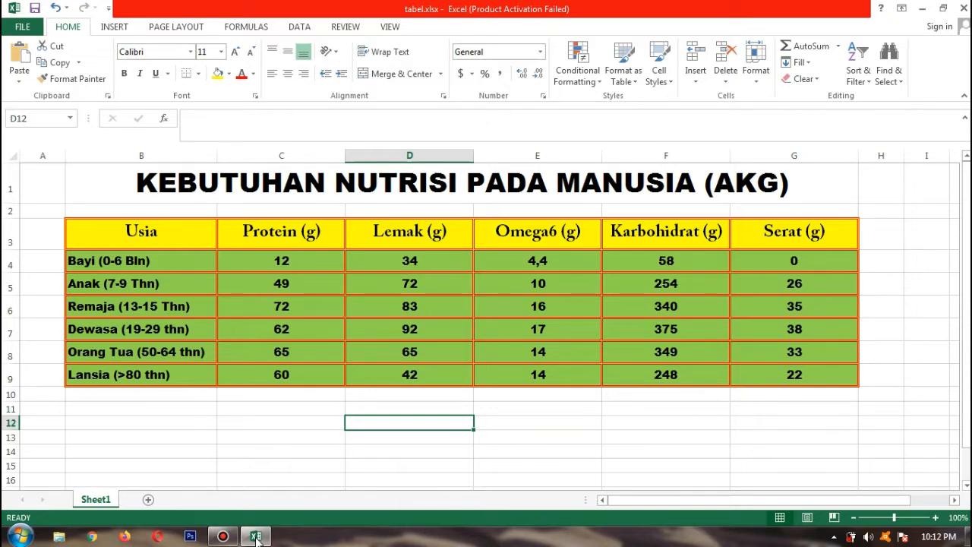
{"action": "mouse_move", "coordinate": [261, 538]}
{"action": "left_click", "coordinate": [965, 8]}
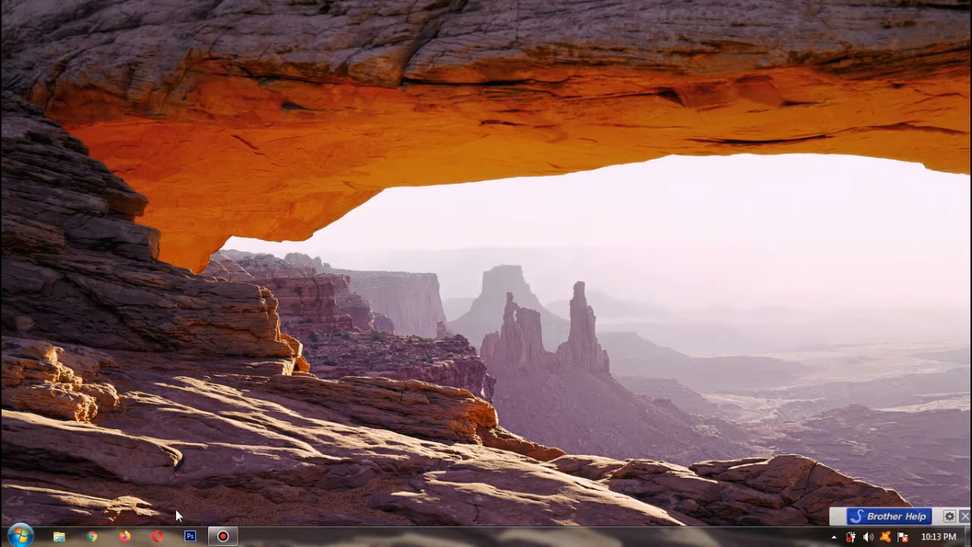
Step: Launch Excel 2013 from Microsoft Office 2013, dismiss the activation wizard and create a blank workbook
{"action": "left_click", "coordinate": [20, 537]}
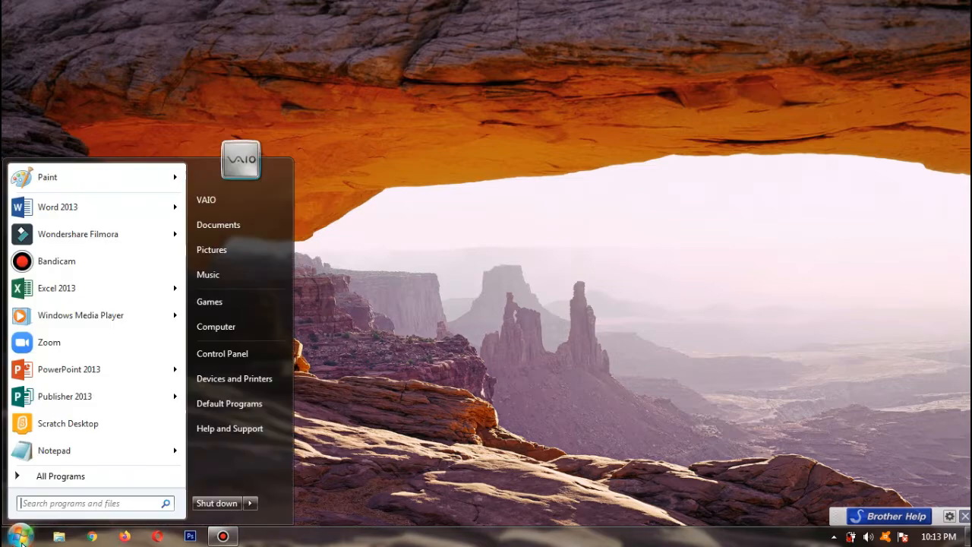
{"action": "left_click", "coordinate": [81, 476]}
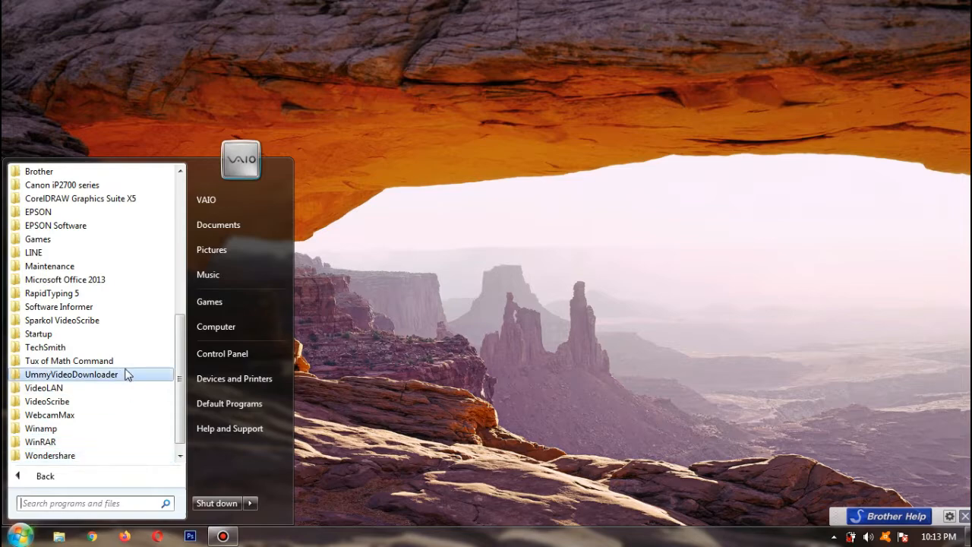
{"action": "left_click", "coordinate": [98, 280]}
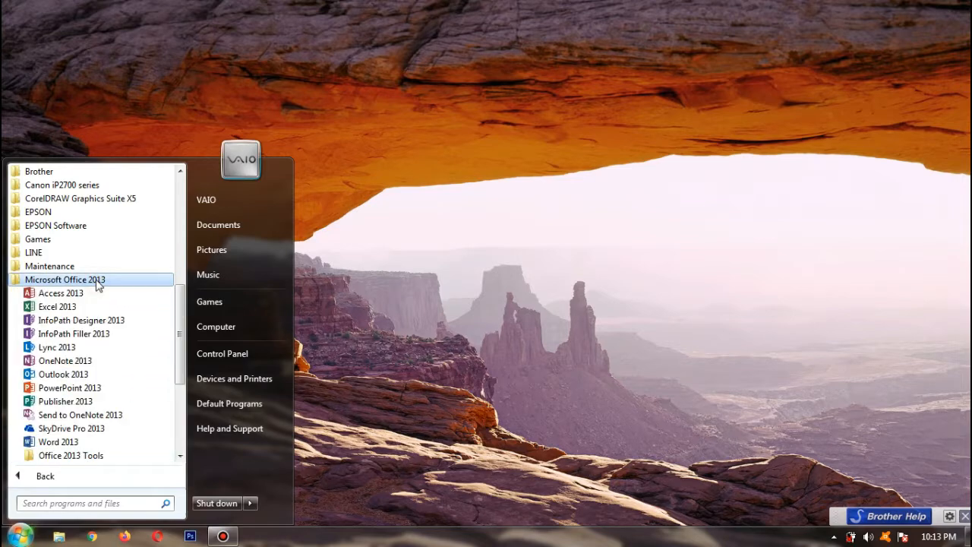
{"action": "left_click", "coordinate": [79, 308]}
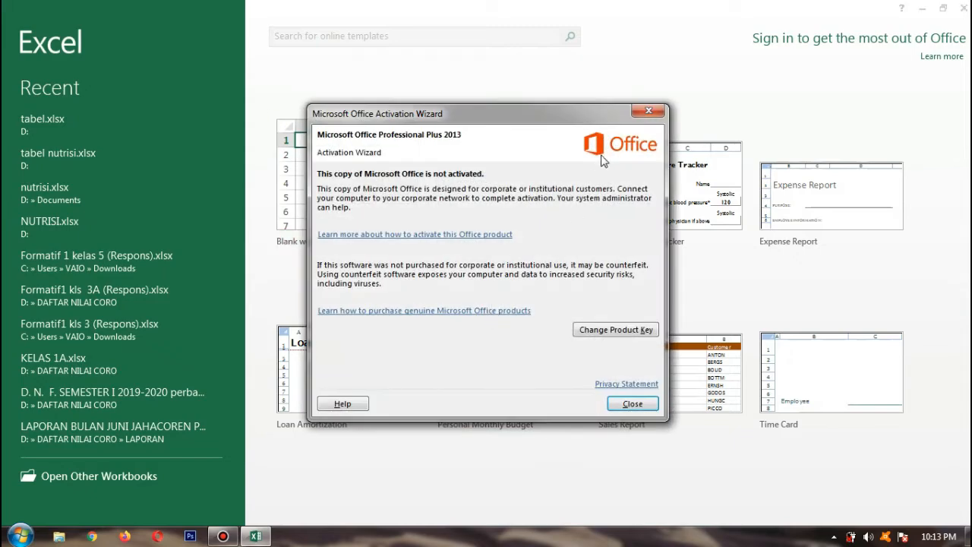
{"action": "left_click", "coordinate": [648, 112]}
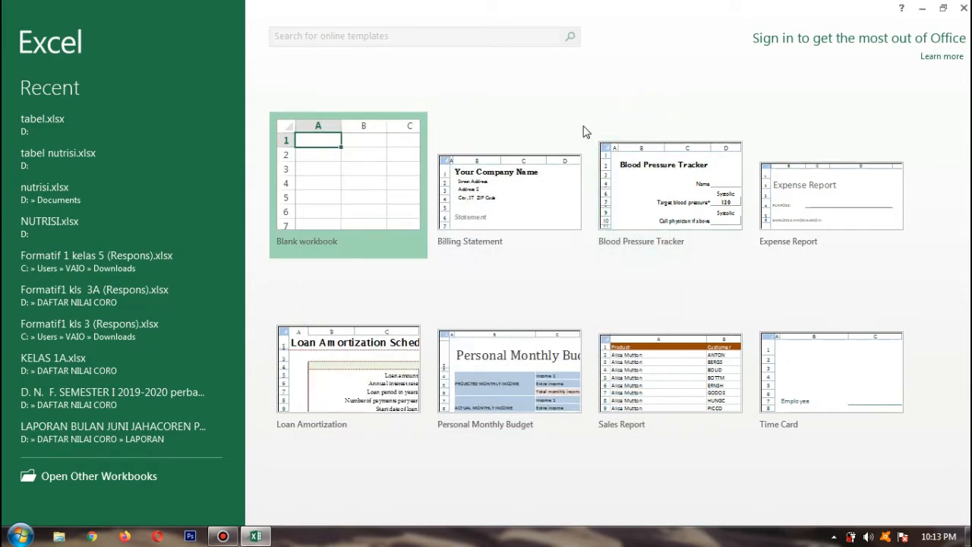
{"action": "left_click", "coordinate": [367, 162]}
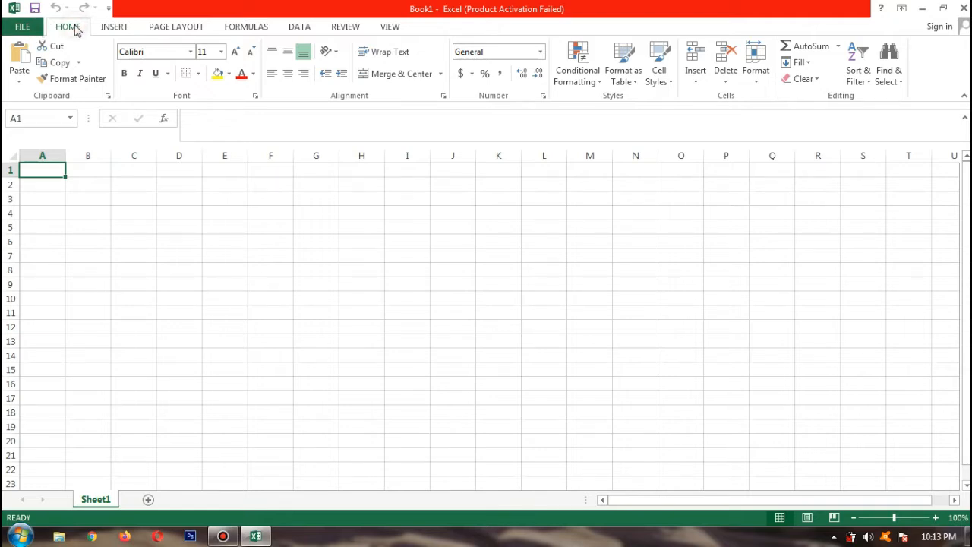
{"action": "left_click", "coordinate": [112, 28]}
{"action": "left_click", "coordinate": [184, 29]}
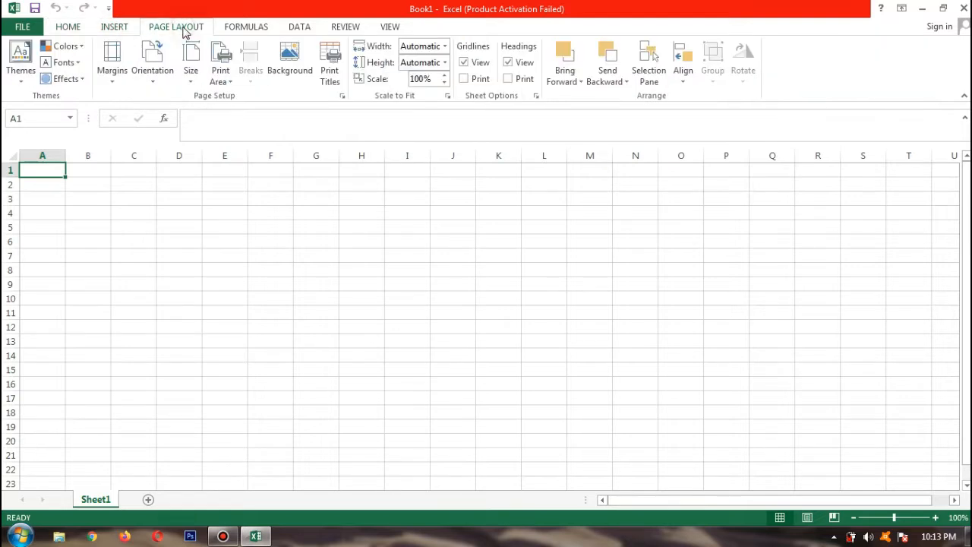
{"action": "left_click", "coordinate": [248, 28]}
{"action": "left_click", "coordinate": [300, 28]}
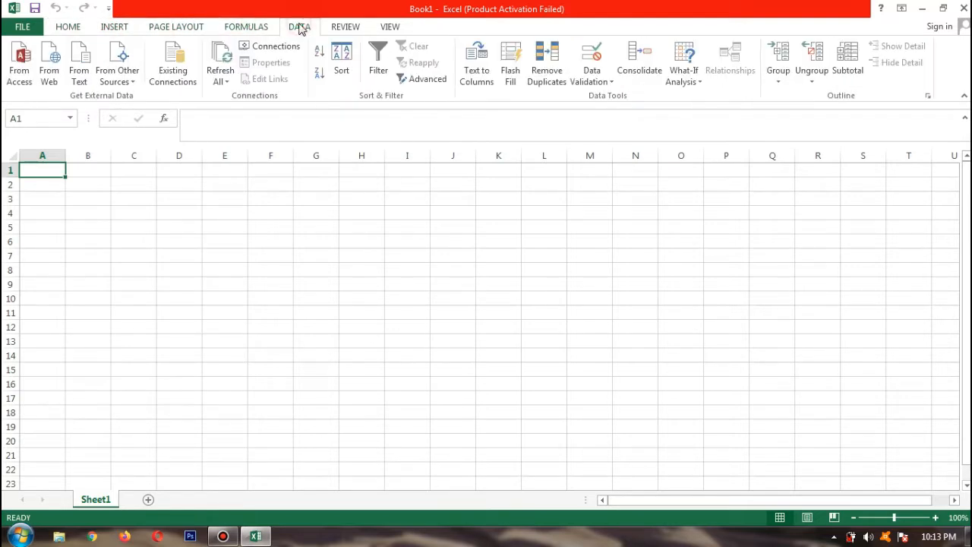
{"action": "left_click", "coordinate": [349, 29]}
{"action": "left_click", "coordinate": [393, 30]}
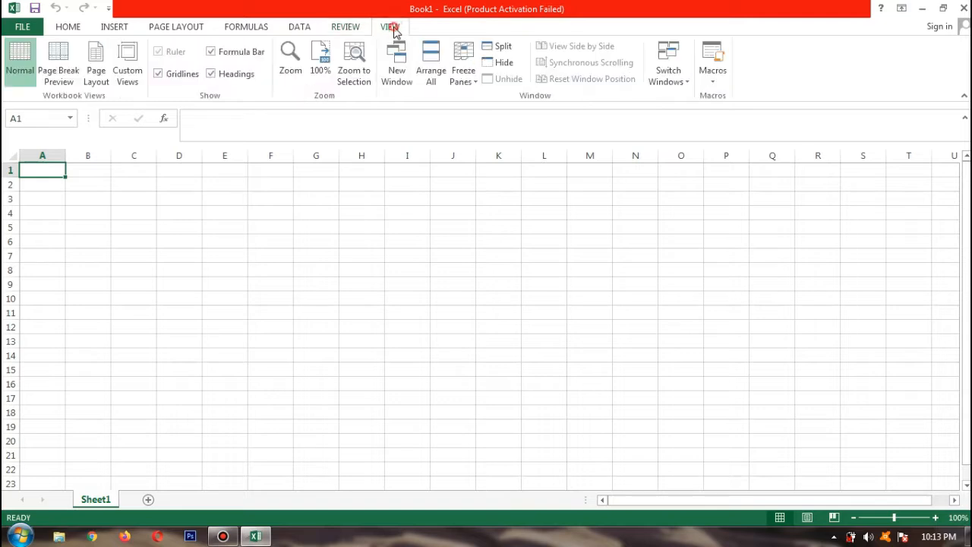
{"action": "left_click", "coordinate": [69, 28]}
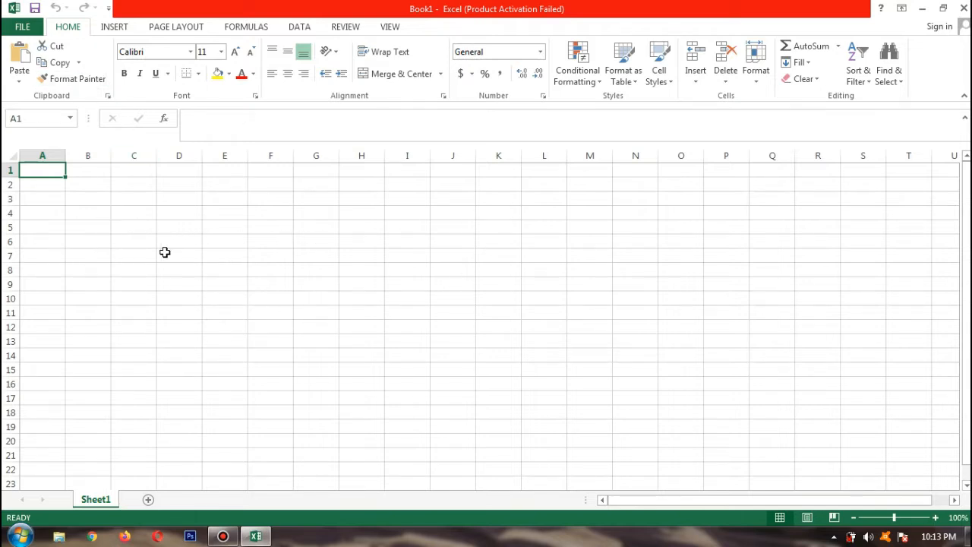
Step: Examine the empty worksheet's structure by selecting single cells, columns A to C and rows 1 to 3 in turn
{"action": "left_click", "coordinate": [215, 240]}
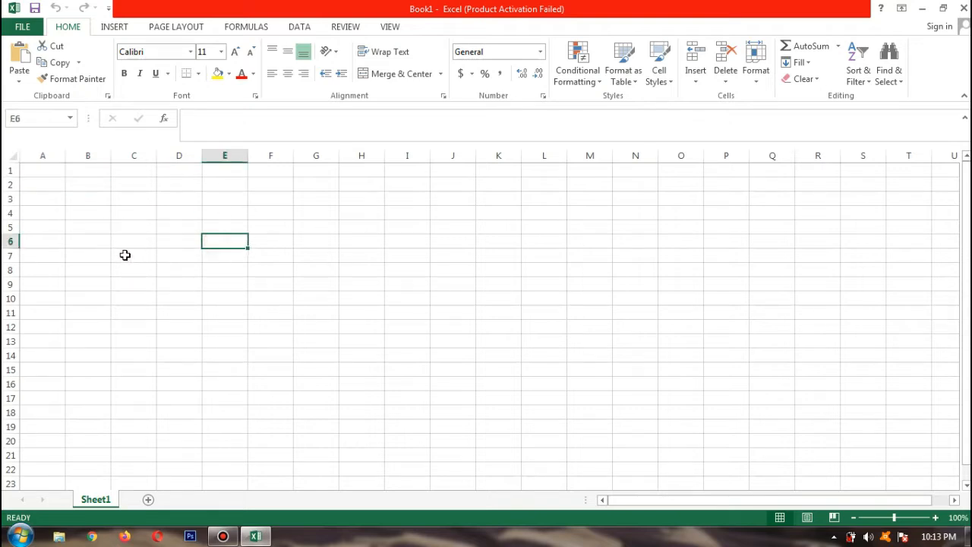
{"action": "left_click", "coordinate": [54, 172]}
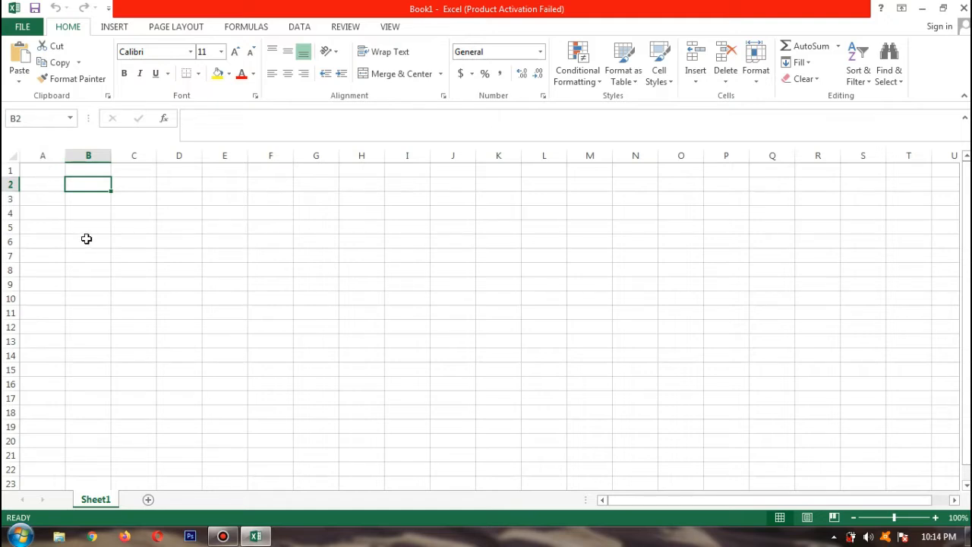
{"action": "left_click", "coordinate": [53, 154]}
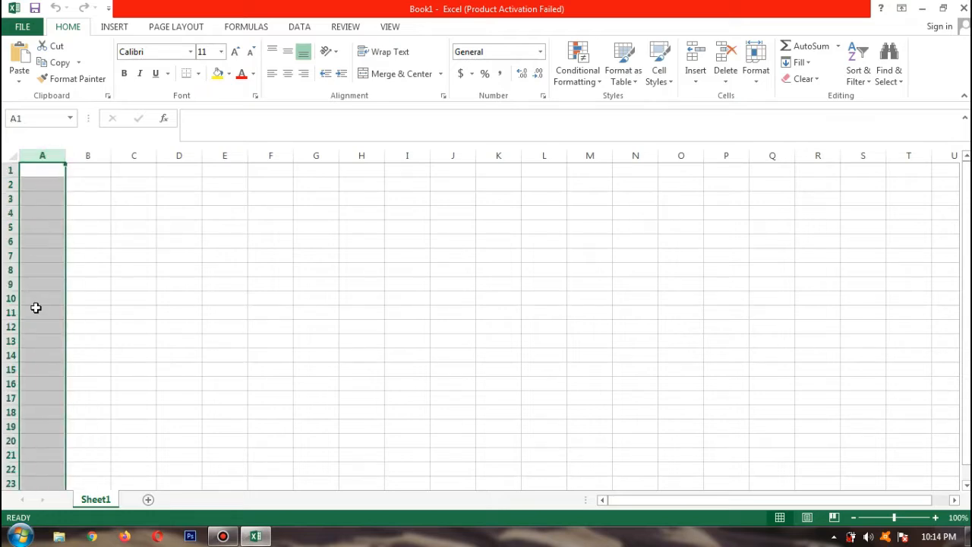
{"action": "left_click", "coordinate": [100, 155]}
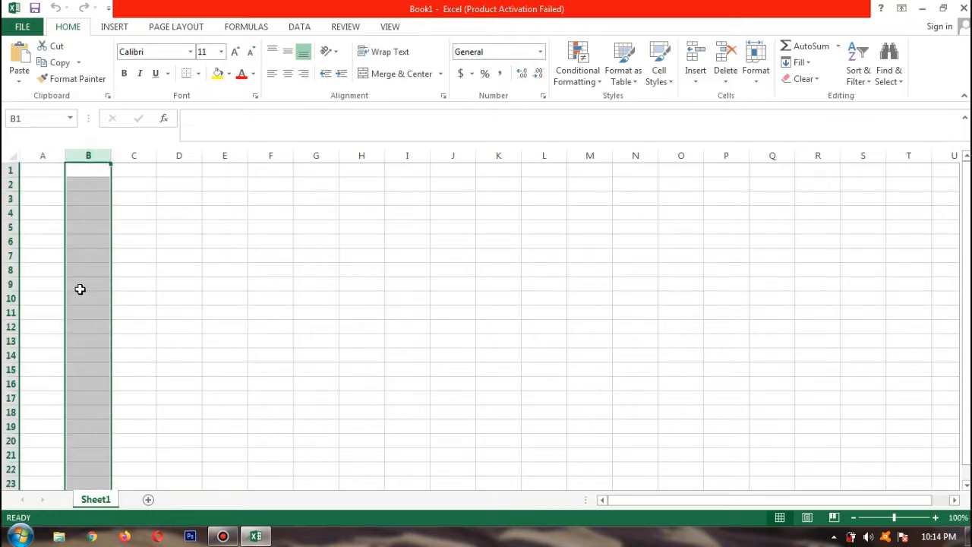
{"action": "left_click", "coordinate": [145, 153]}
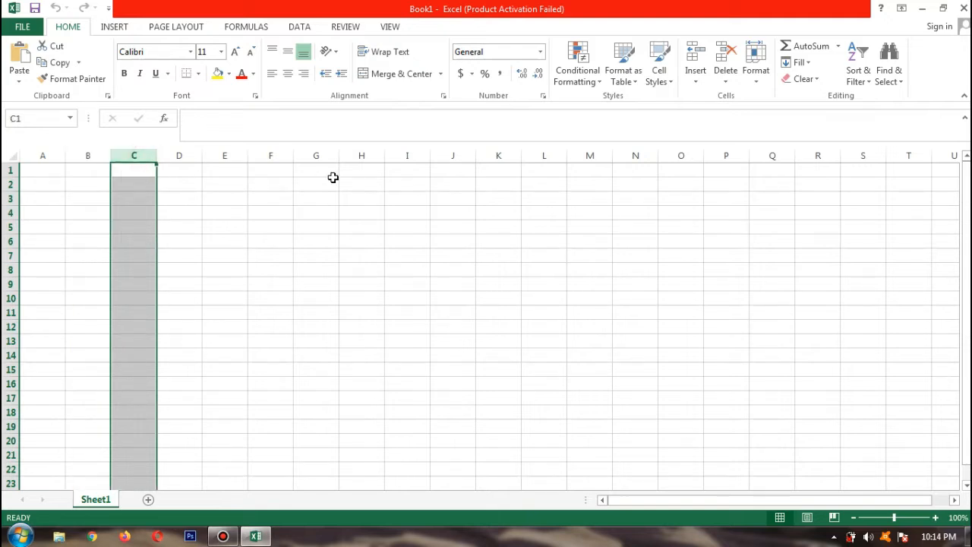
{"action": "left_click", "coordinate": [10, 173]}
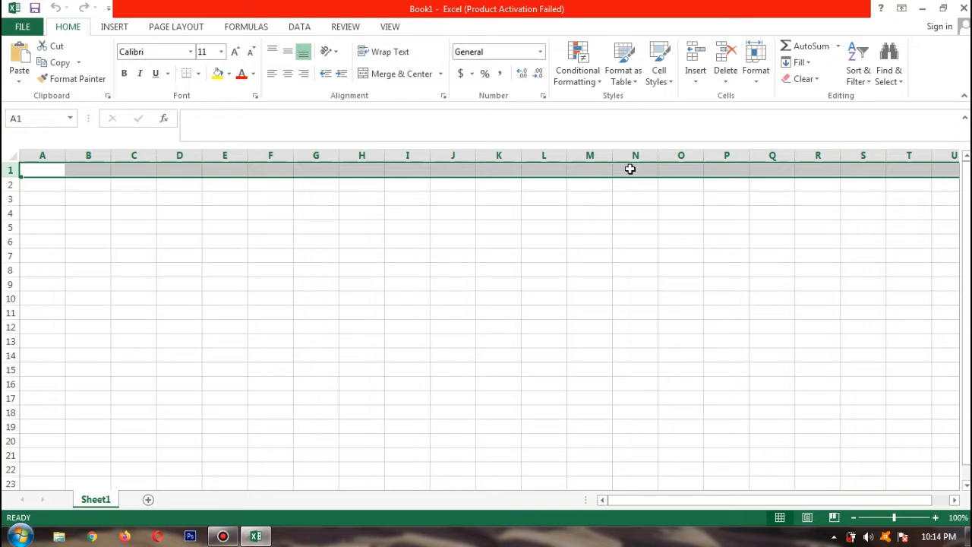
{"action": "left_click", "coordinate": [9, 184]}
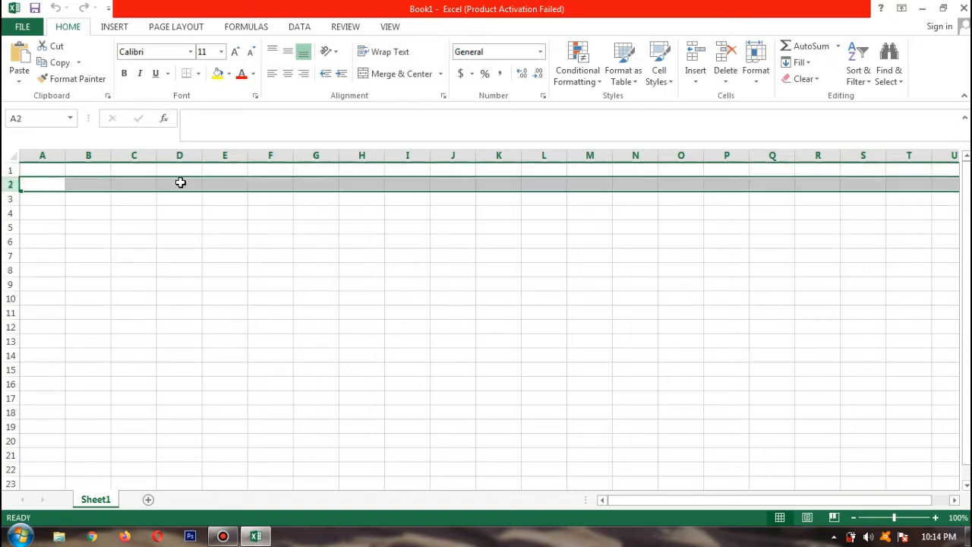
{"action": "left_click", "coordinate": [8, 198]}
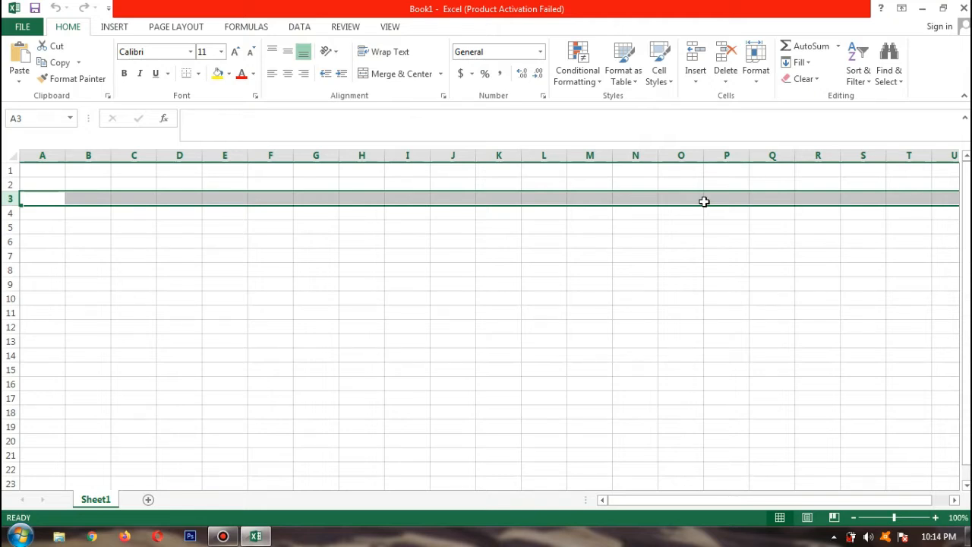
{"action": "left_click", "coordinate": [213, 266]}
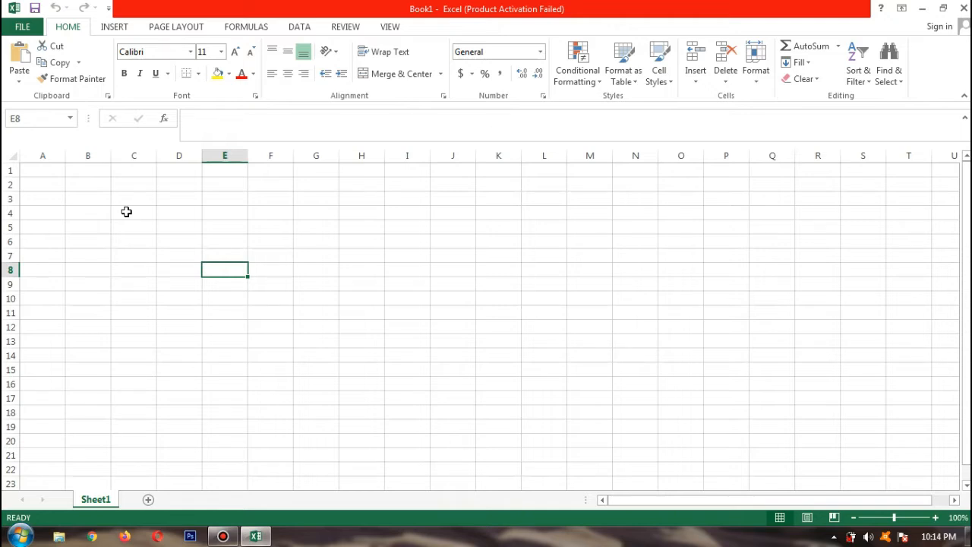
Step: Enter the table title "KEBUTUHAN NUTRISI PADA MANUSIA (AKG)" in cell B1
{"action": "left_click", "coordinate": [98, 173]}
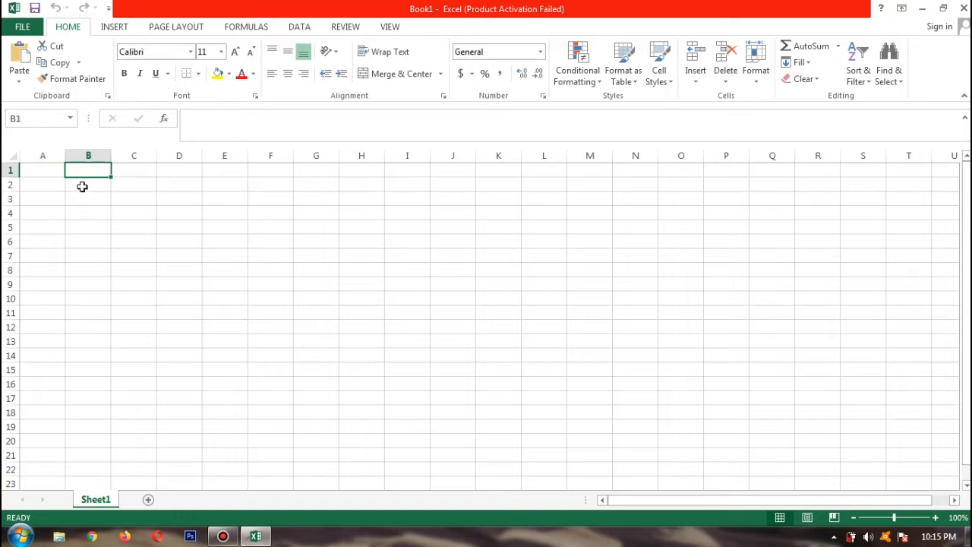
{"action": "type", "text": "KEBUT"}
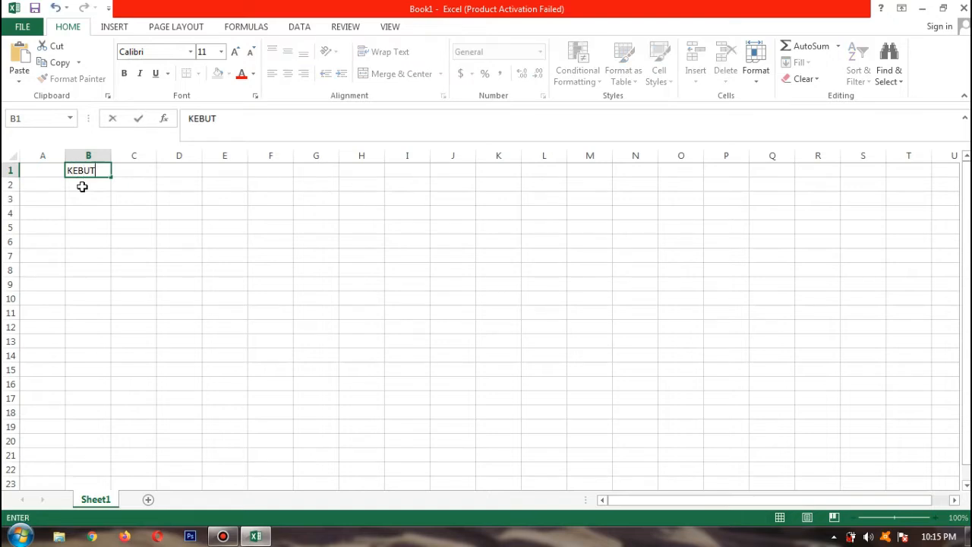
{"action": "type", "text": "UHAN"}
{"action": "type", "text": "NUTRI"}
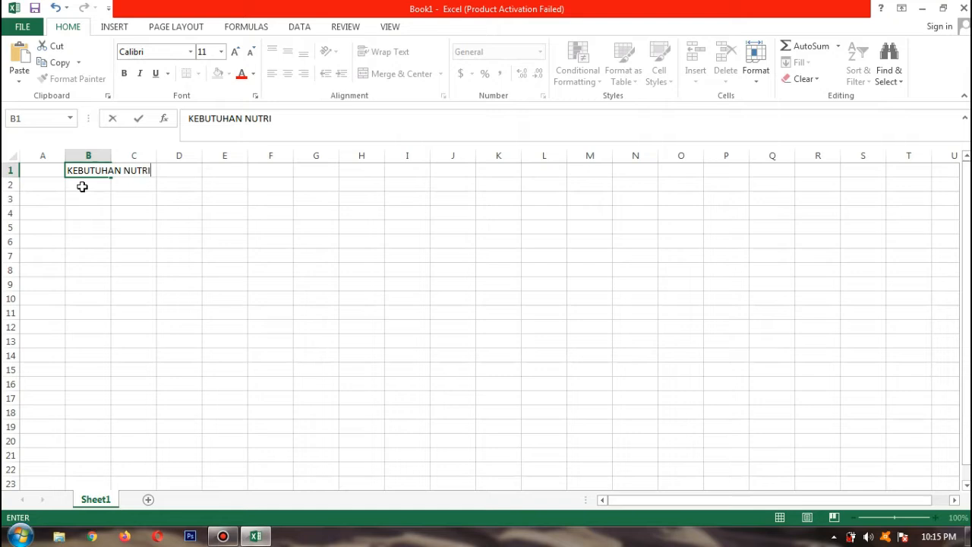
{"action": "type", "text": "SI PADA MA"}
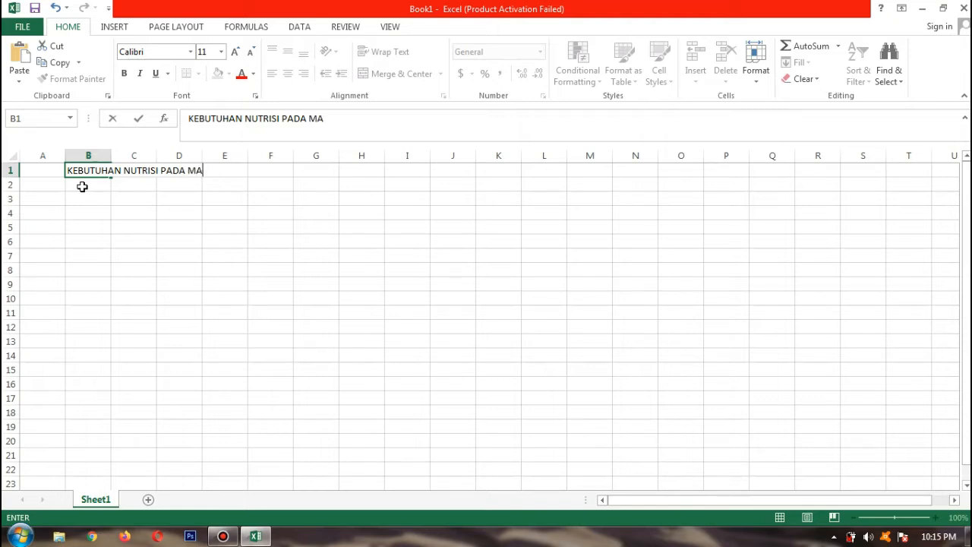
{"action": "type", "text": "NUSIA (AK"}
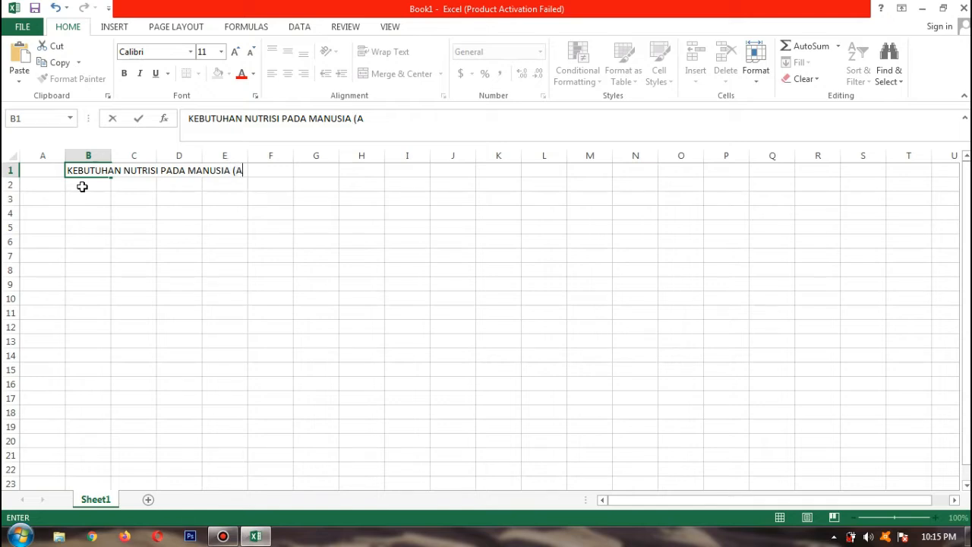
{"action": "type", "text": "G)"}
{"action": "key", "text": "Return"}
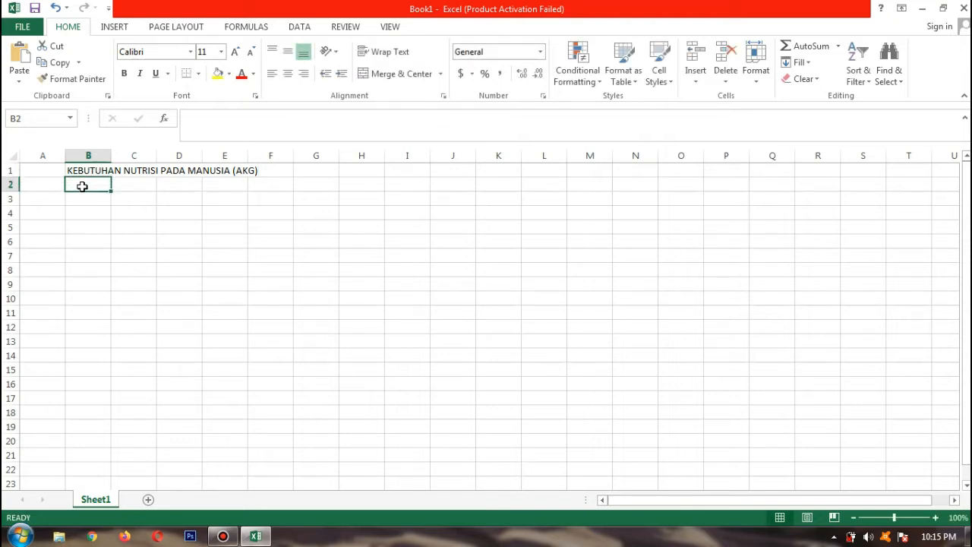
Step: Enter the first column heading "Usia" in cell B3, leaving row 2 empty below the title
{"action": "key", "text": "Return"}
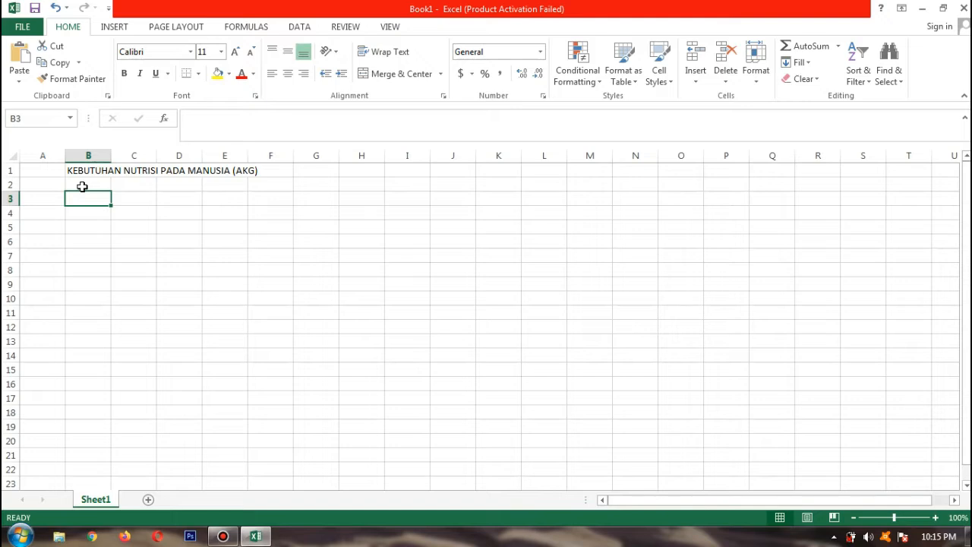
{"action": "type", "text": "uSIA"}
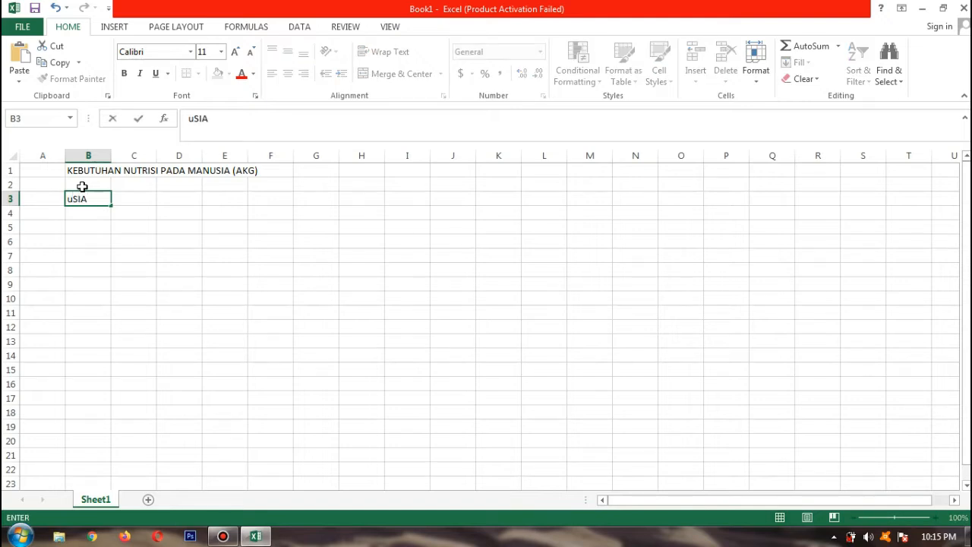
{"action": "key", "text": "BackSpace"}
{"action": "key", "text": "BackSpace"}
{"action": "key", "text": "BackSpace"}
{"action": "key", "text": "BackSpace"}
{"action": "type", "text": "Usia"}
{"action": "key", "text": "Tab"}
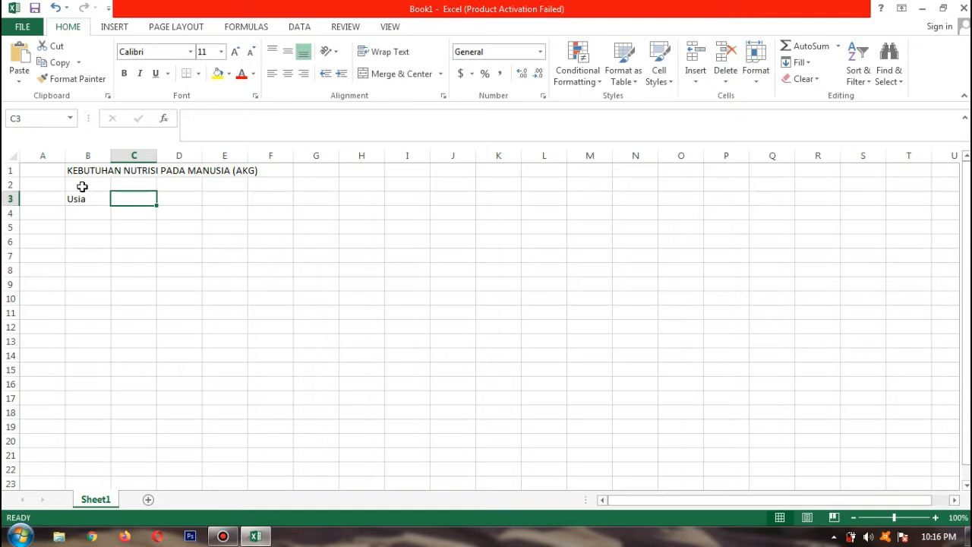
Step: Enter the headings "Protein (g)" in cell C3 and "Lemak (g)" in cell D3
{"action": "type", "text": "P"}
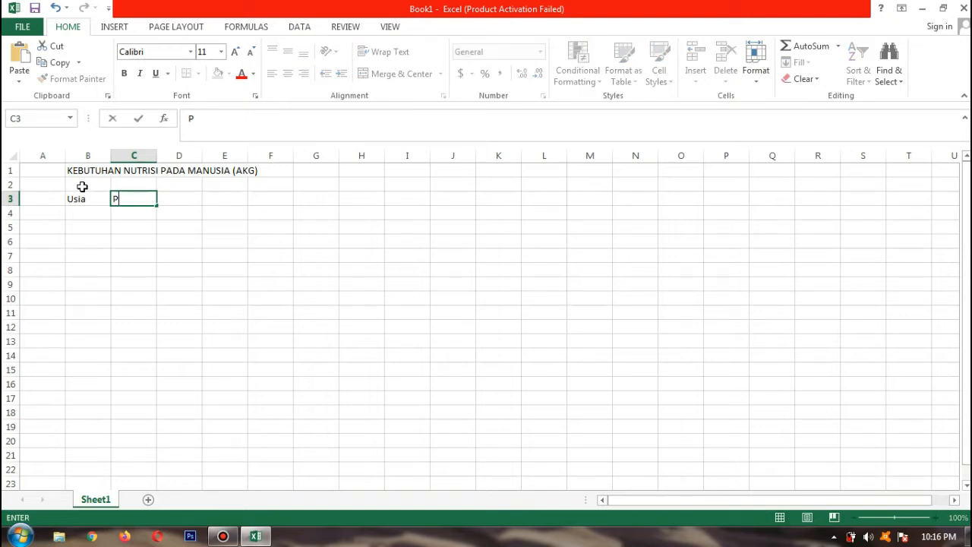
{"action": "type", "text": "rotein (g"}
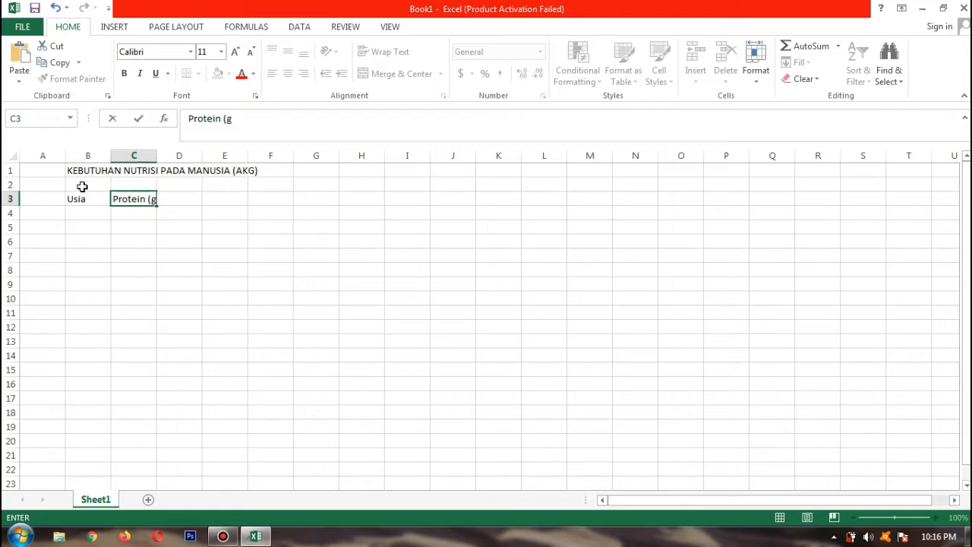
{"action": "type", "text": ")"}
{"action": "key", "text": "Tab"}
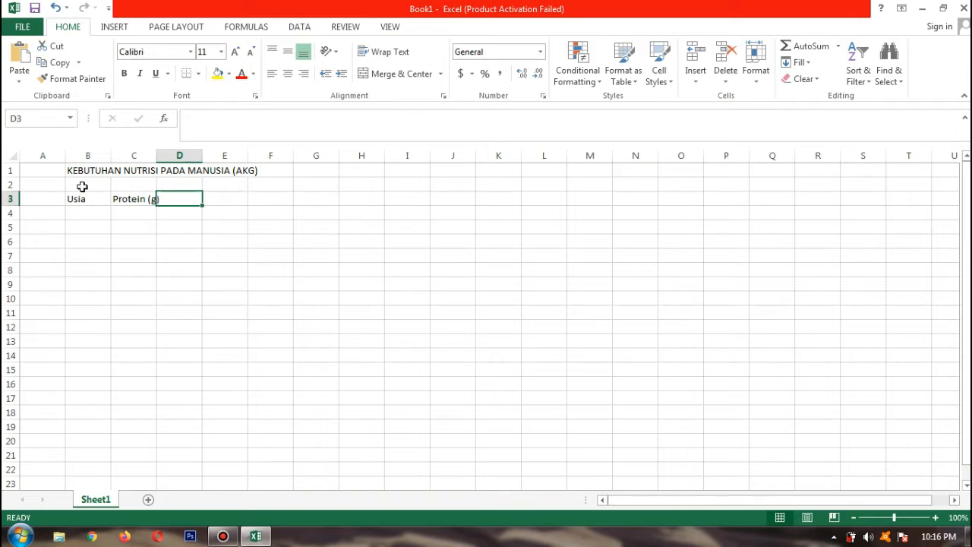
{"action": "type", "text": "Lemak "}
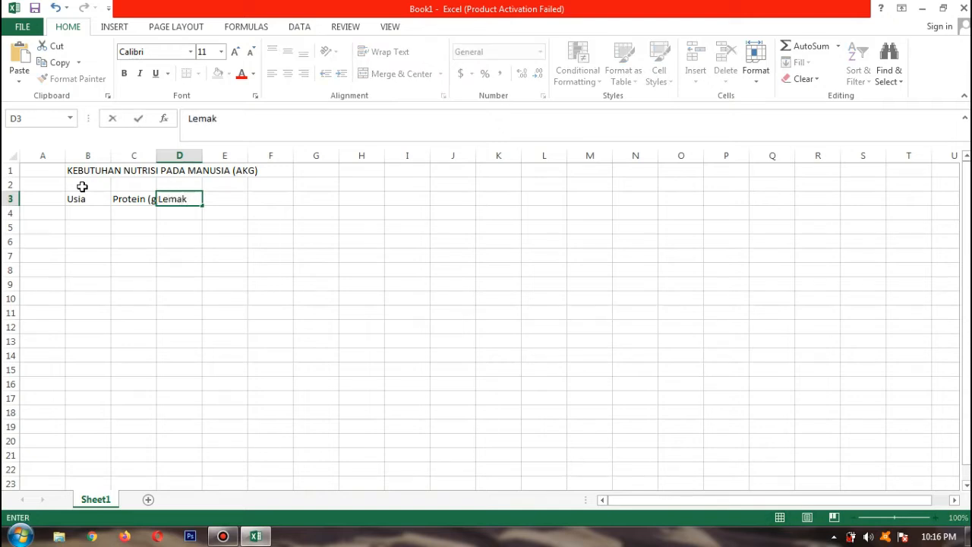
{"action": "type", "text": "(g)"}
{"action": "key", "text": "Tab"}
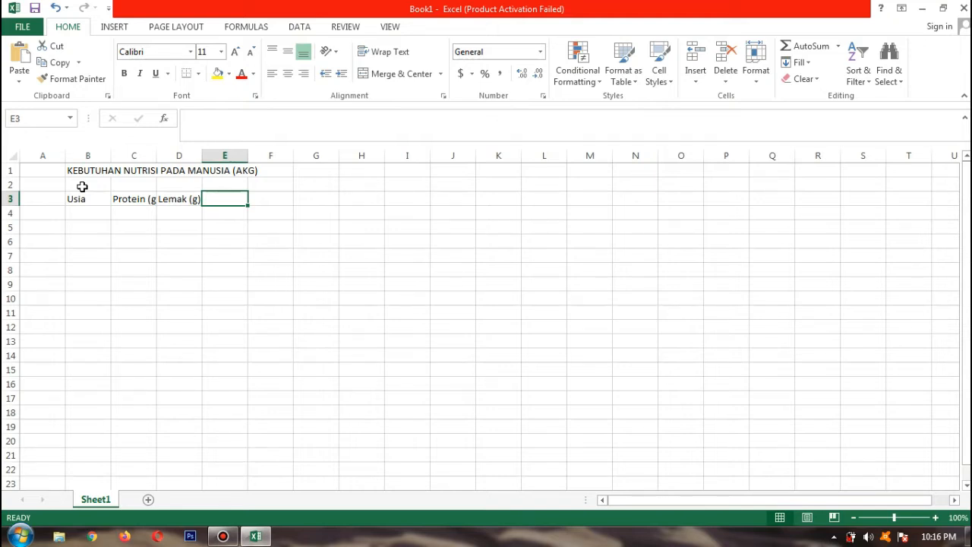
Step: Enter the heading "Omega-6 (g)" in cell E3, adding the unit after the nutrient name
{"action": "type", "text": "Om"}
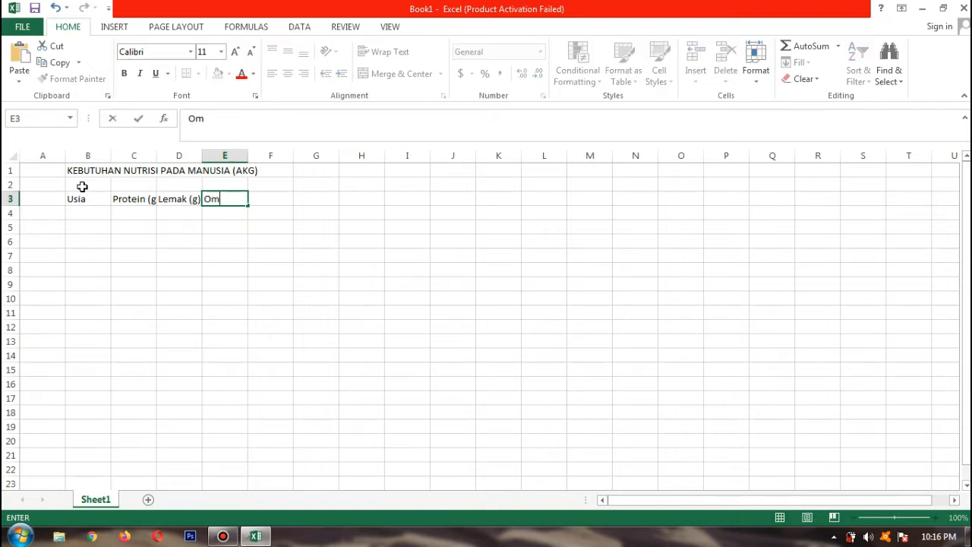
{"action": "type", "text": "ega-6"}
{"action": "key", "text": "Tab"}
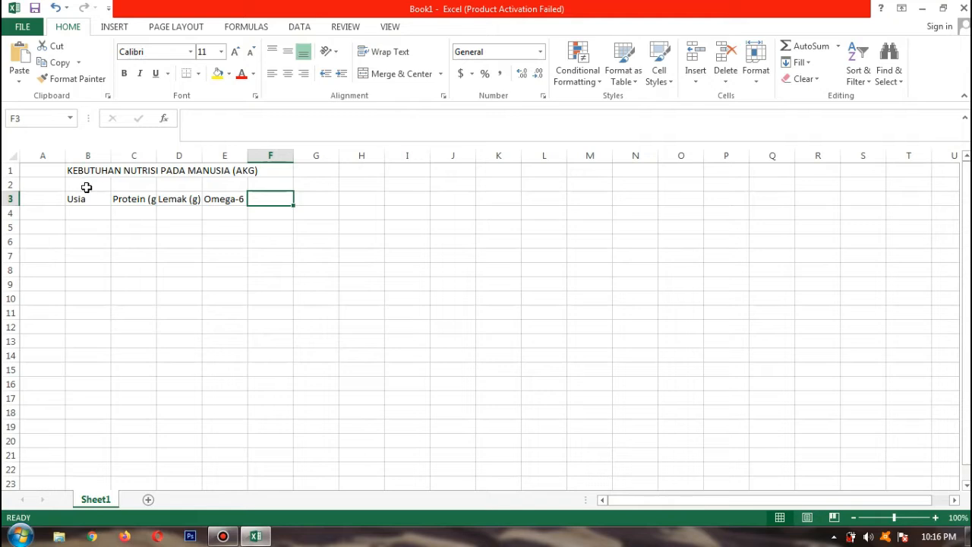
{"action": "double_click", "coordinate": [229, 200]}
{"action": "left_click", "coordinate": [239, 118]}
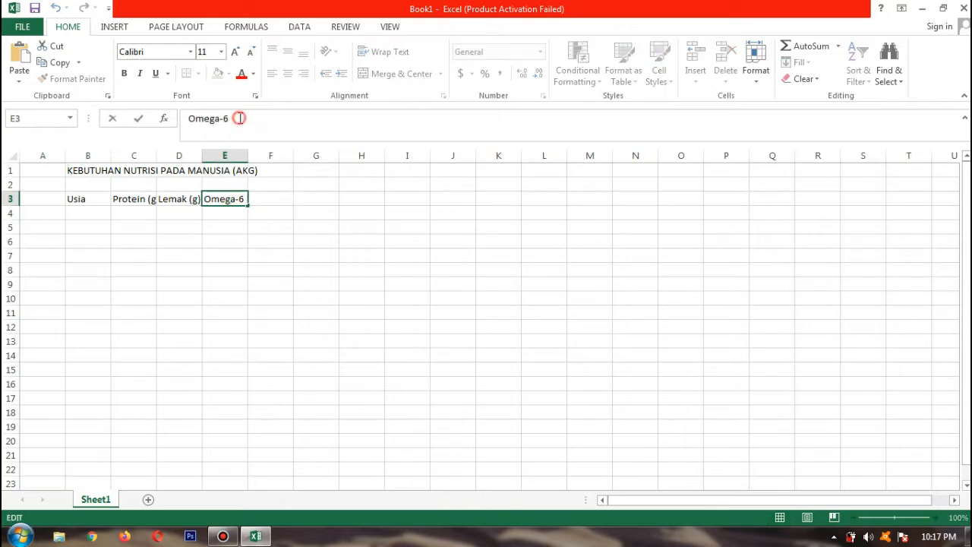
{"action": "type", "text": "("}
{"action": "key", "text": "BackSpace"}
{"action": "type", "text": "(g)"}
{"action": "key", "text": "Tab"}
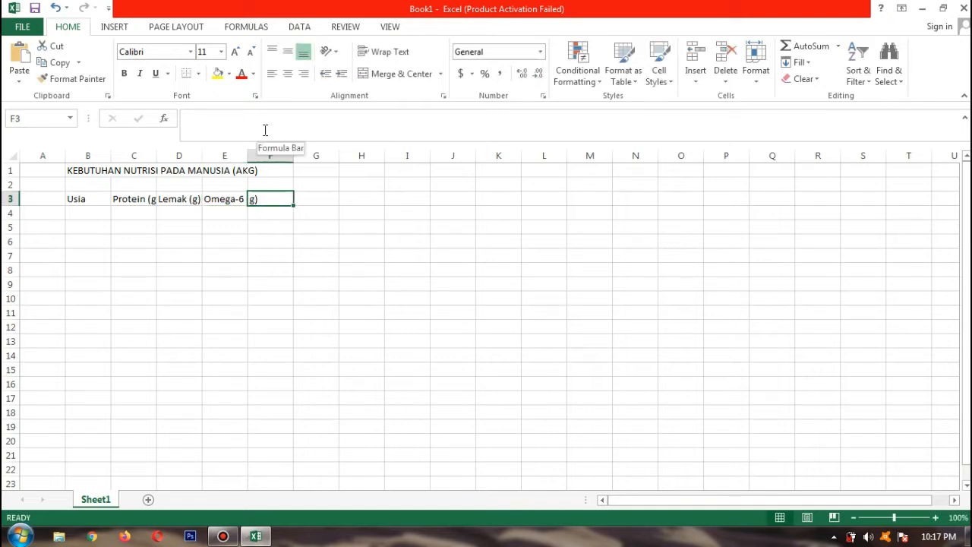
{"action": "left_click", "coordinate": [232, 201]}
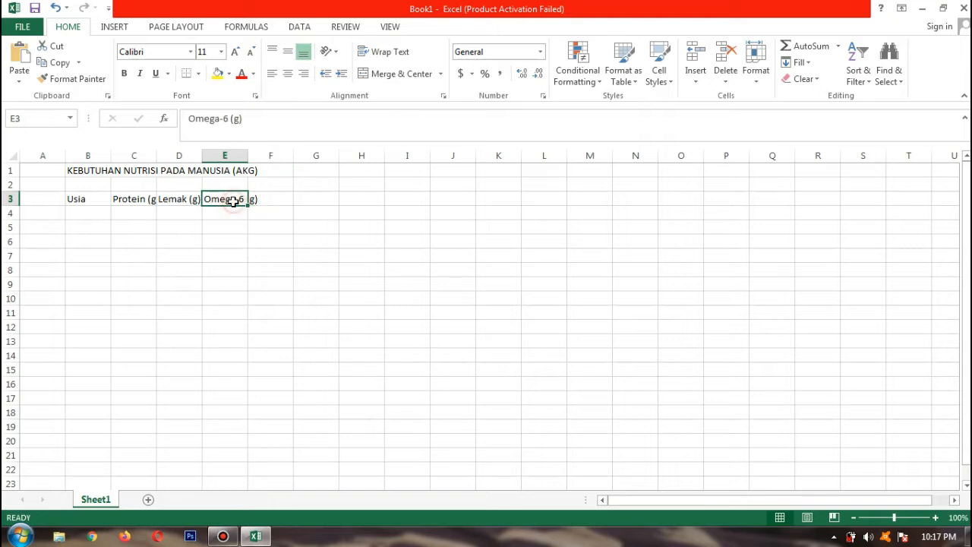
Step: Enter the headings "Karbohidrat (g)" in cell F3 and "Serat (g)" in cell G3
{"action": "left_click", "coordinate": [271, 200]}
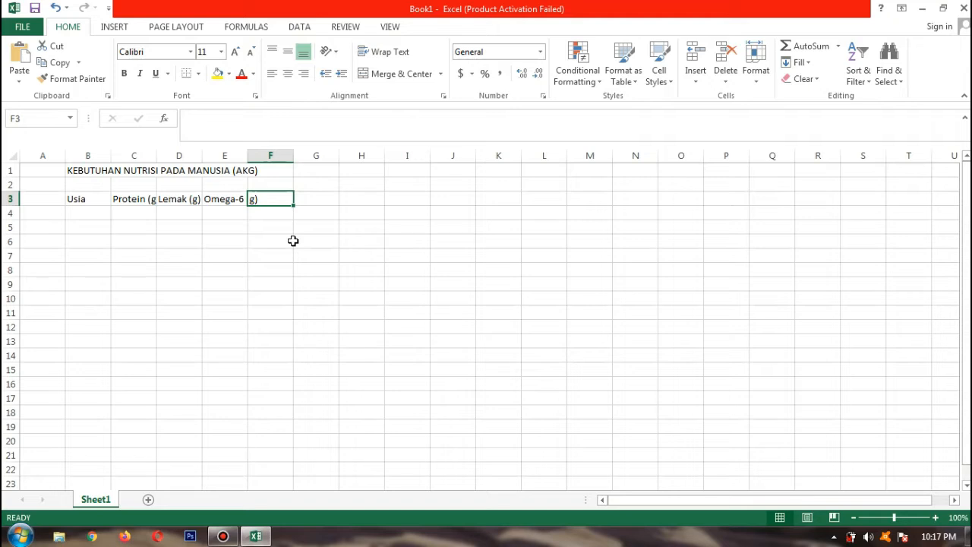
{"action": "type", "text": "Karboh"}
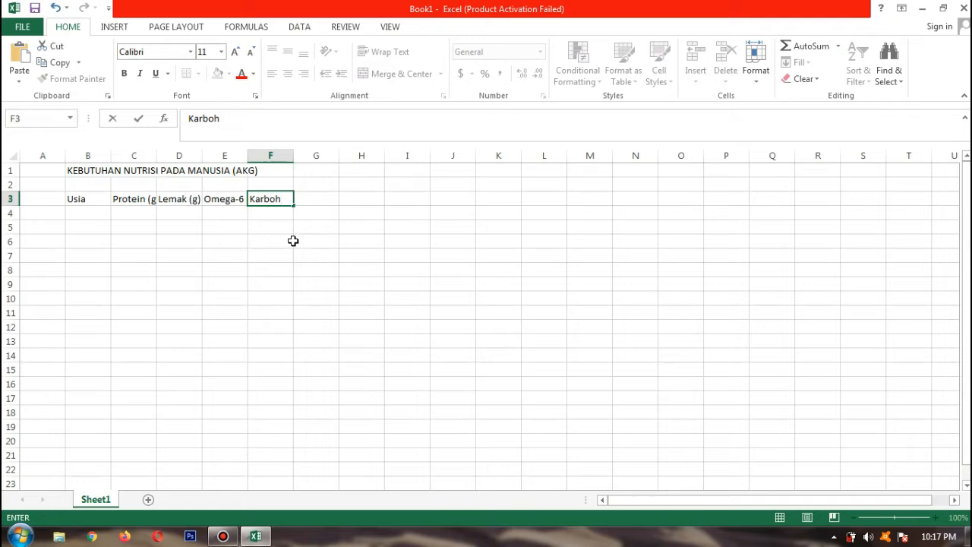
{"action": "type", "text": "idrat (g"}
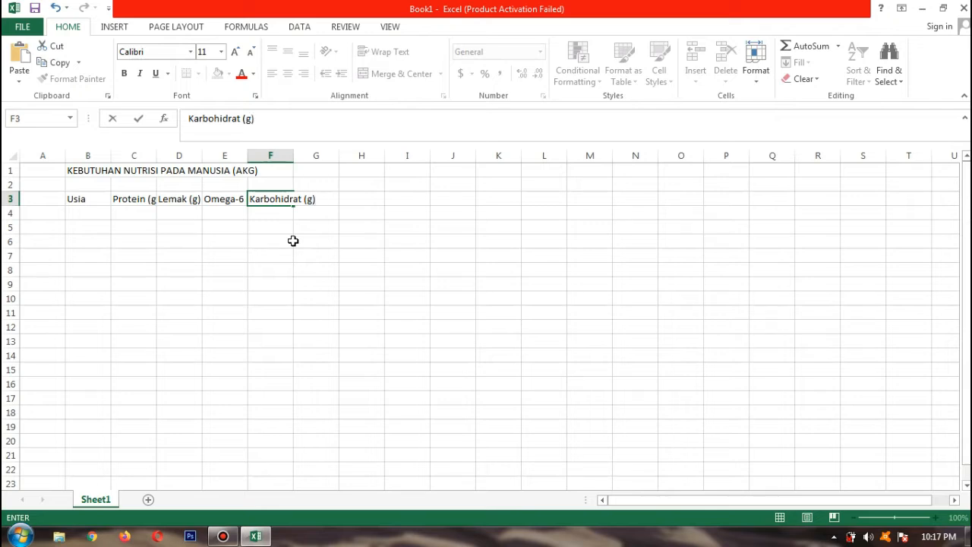
{"action": "key", "text": "Tab"}
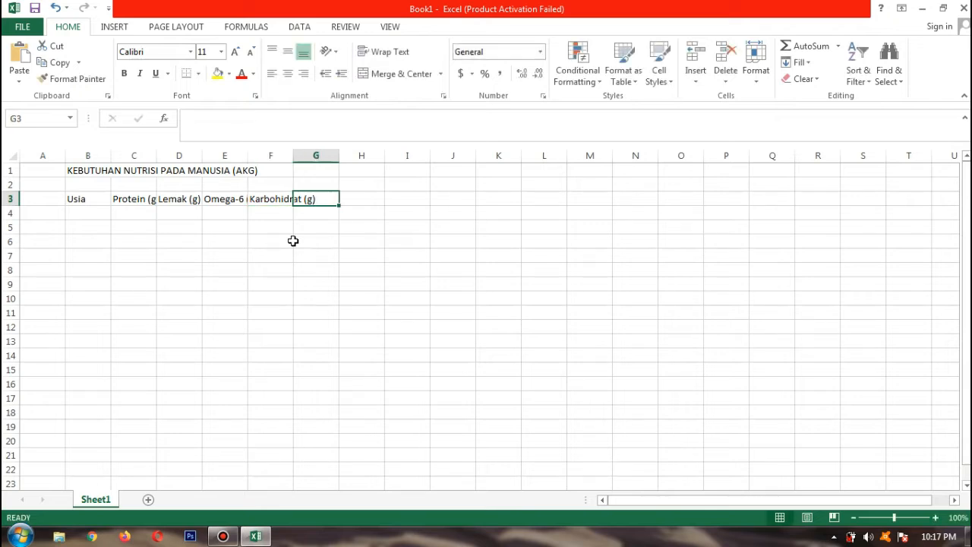
{"action": "type", "text": "Serat (g"}
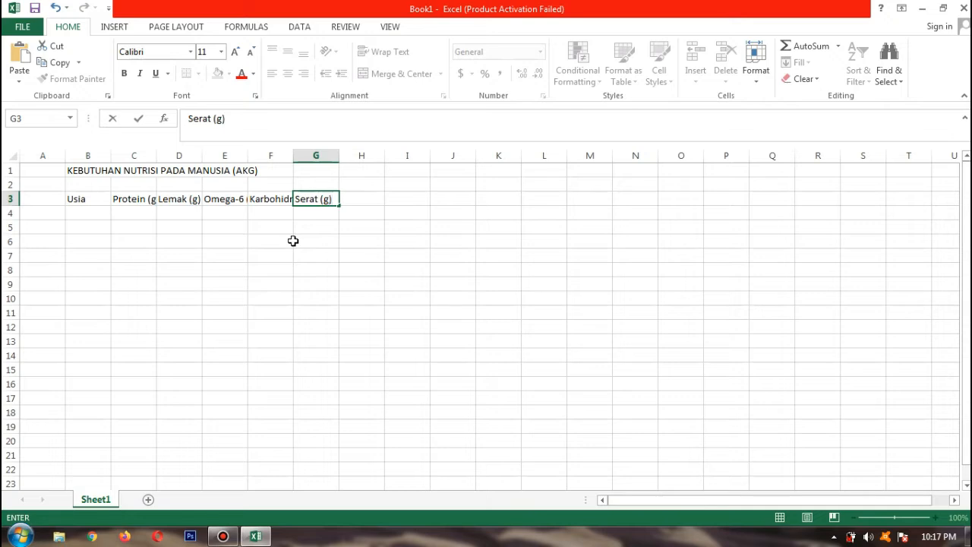
{"action": "key", "text": "Return"}
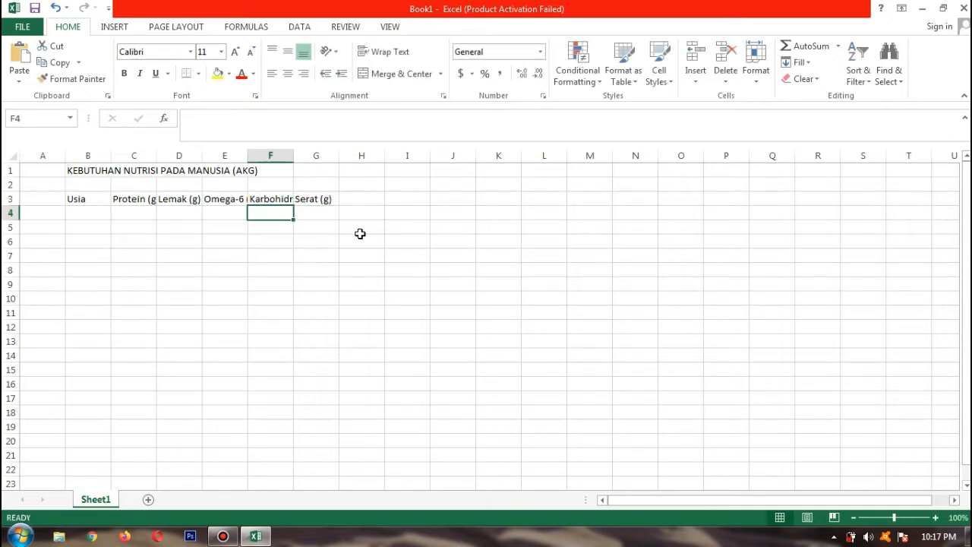
Step: Set the width of columns B to G to 25 so the headings fit
{"action": "left_click", "coordinate": [88, 214]}
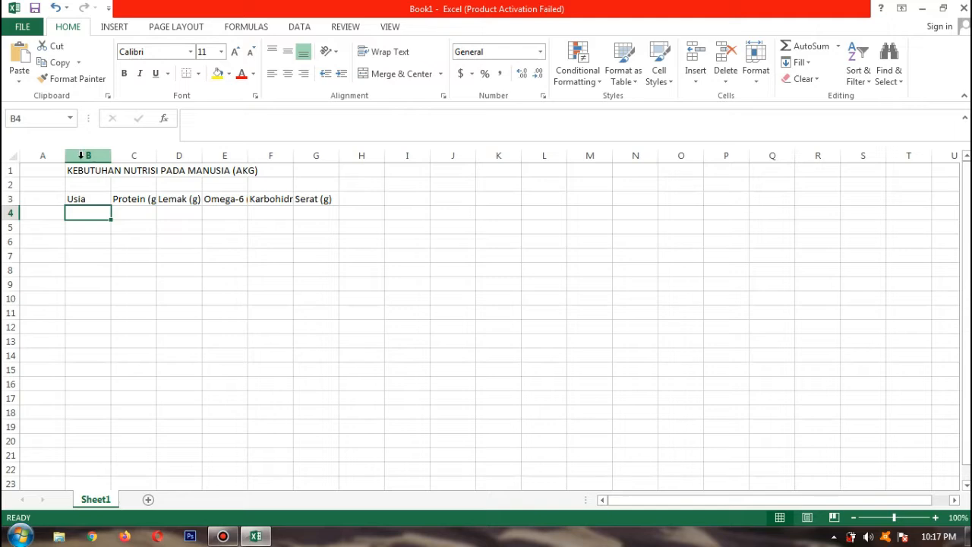
{"action": "left_click_drag", "start_coordinate": [81, 155], "coordinate": [319, 155]}
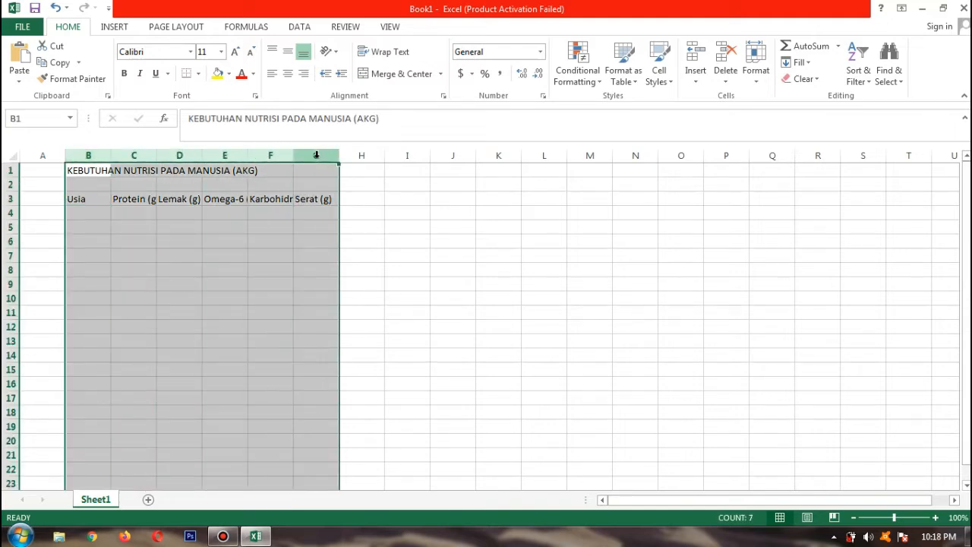
{"action": "left_click", "coordinate": [753, 85]}
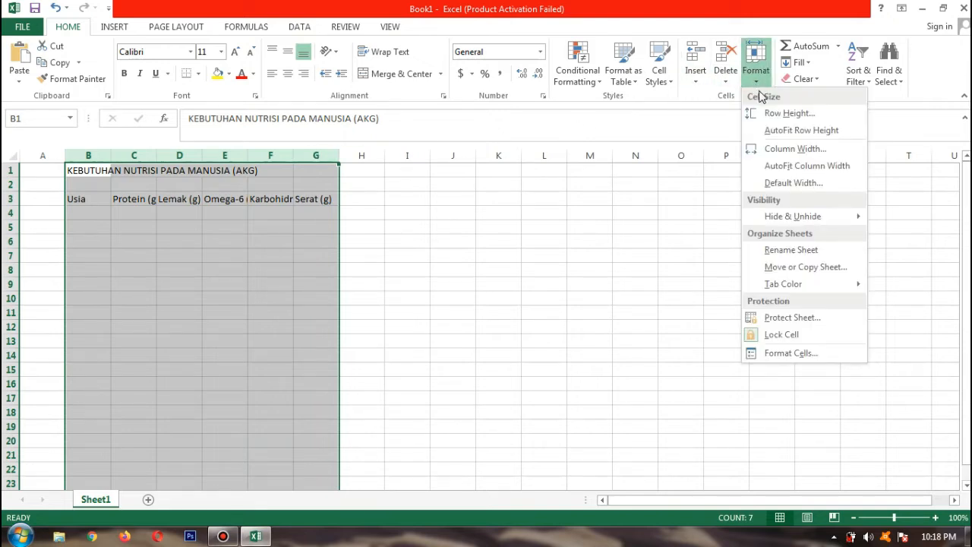
{"action": "left_click", "coordinate": [803, 149]}
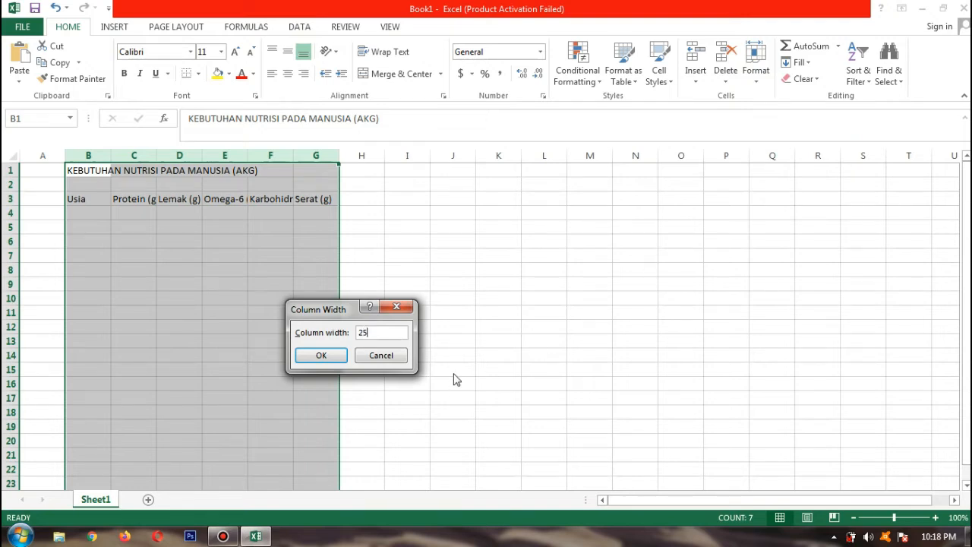
{"action": "left_click", "coordinate": [337, 354]}
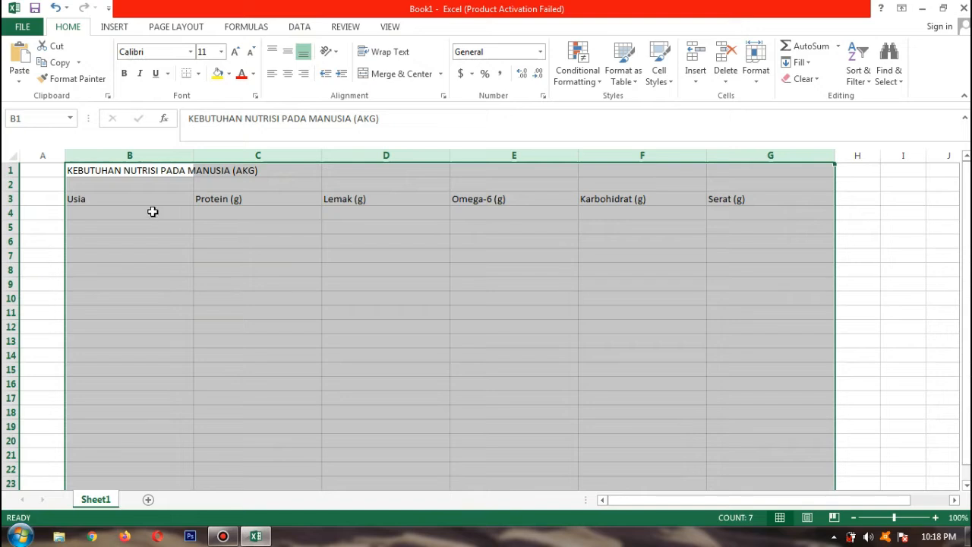
Step: Center the headings in B3:G3 horizontally and align them to the middle vertically
{"action": "left_click_drag", "start_coordinate": [143, 202], "coordinate": [770, 200]}
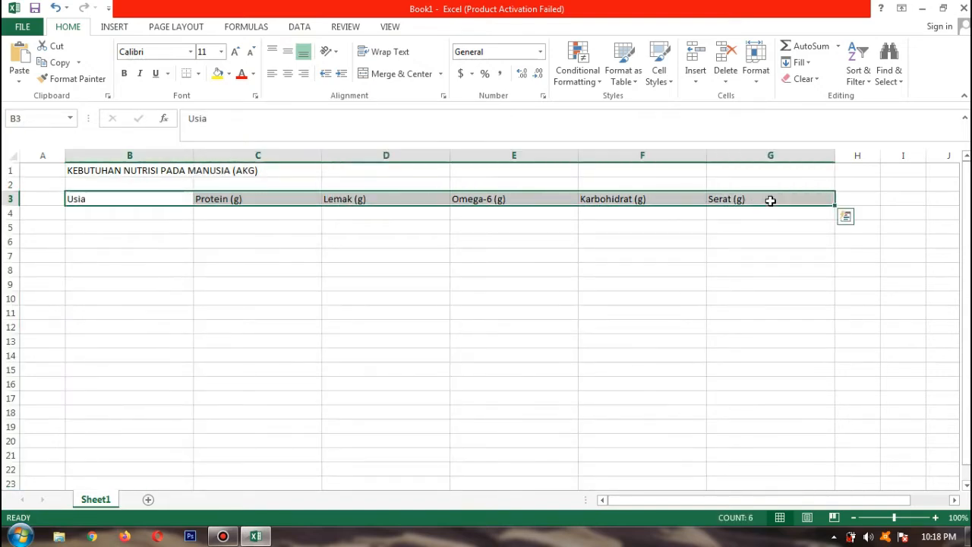
{"action": "left_click", "coordinate": [287, 72]}
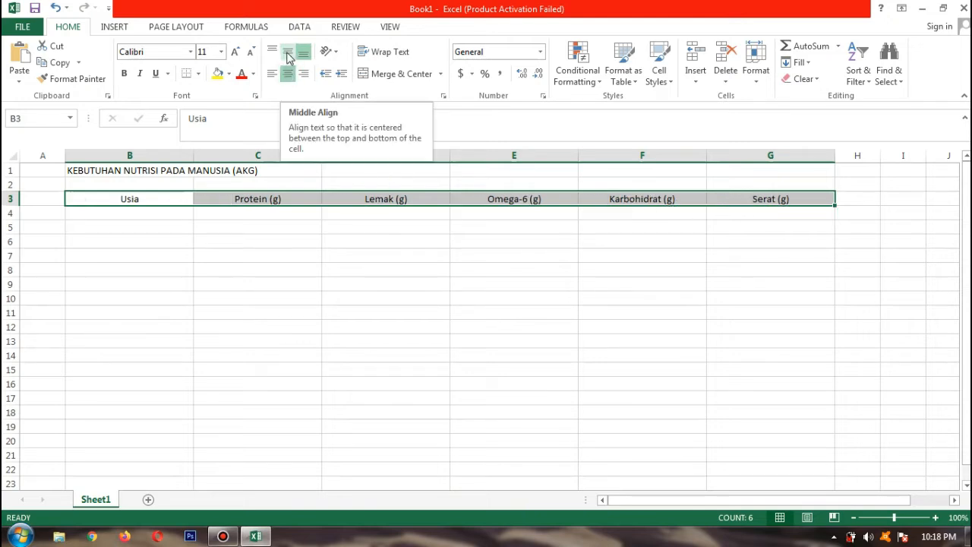
{"action": "left_click", "coordinate": [288, 54]}
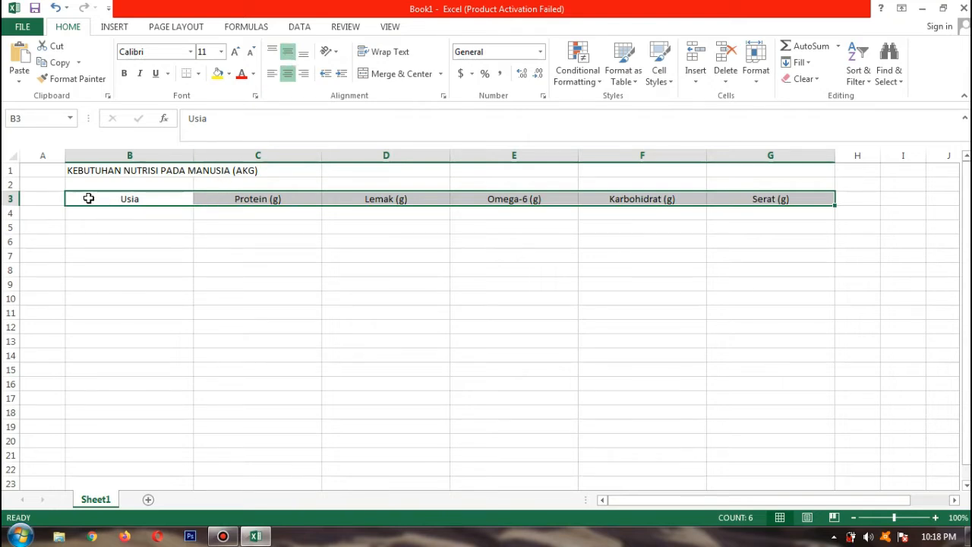
Step: Set the font size of the table range B3:G13 to 14
{"action": "left_click_drag", "start_coordinate": [89, 198], "coordinate": [766, 346]}
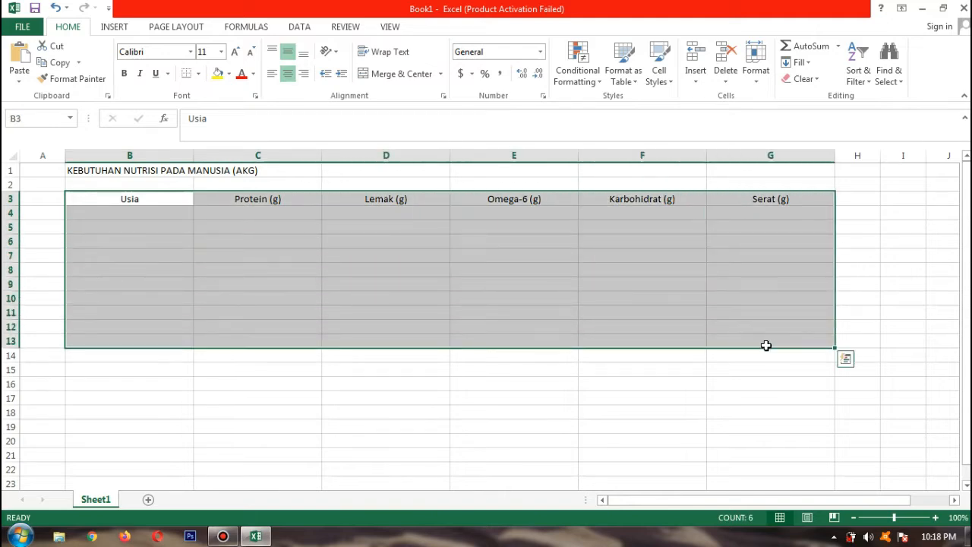
{"action": "left_click", "coordinate": [221, 53]}
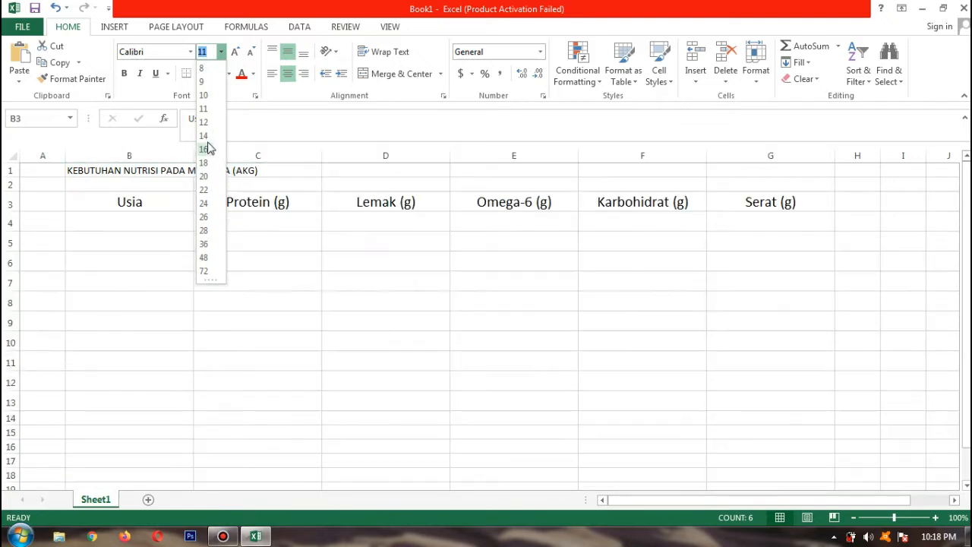
{"action": "left_click", "coordinate": [205, 136]}
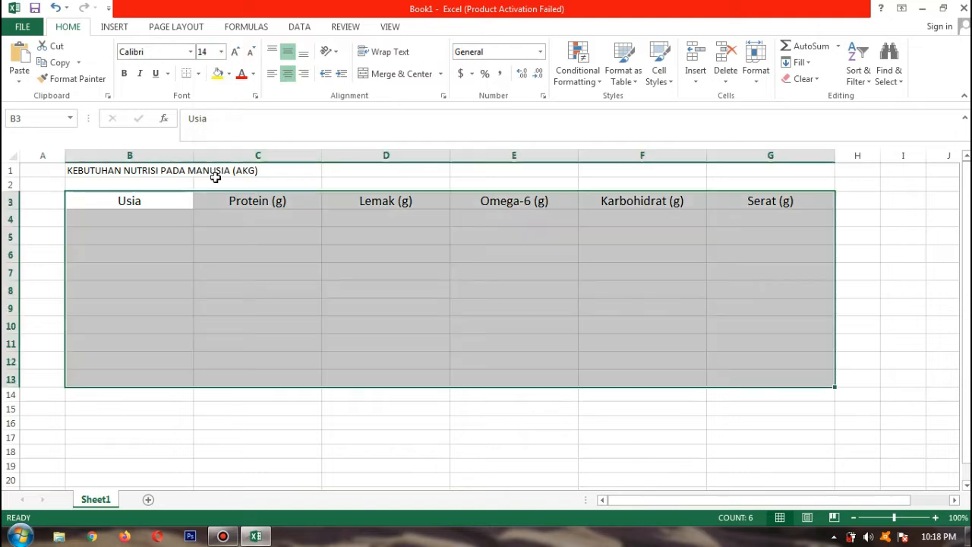
Step: Set the font size of the heading row B3:G3 to 16
{"action": "left_click", "coordinate": [199, 217]}
{"action": "left_click_drag", "start_coordinate": [98, 200], "coordinate": [790, 202]}
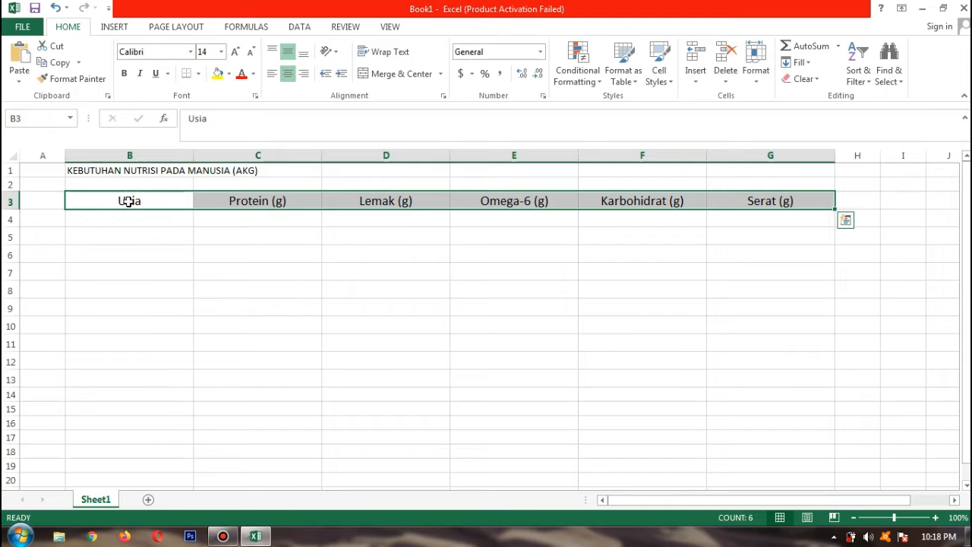
{"action": "left_click", "coordinate": [221, 52]}
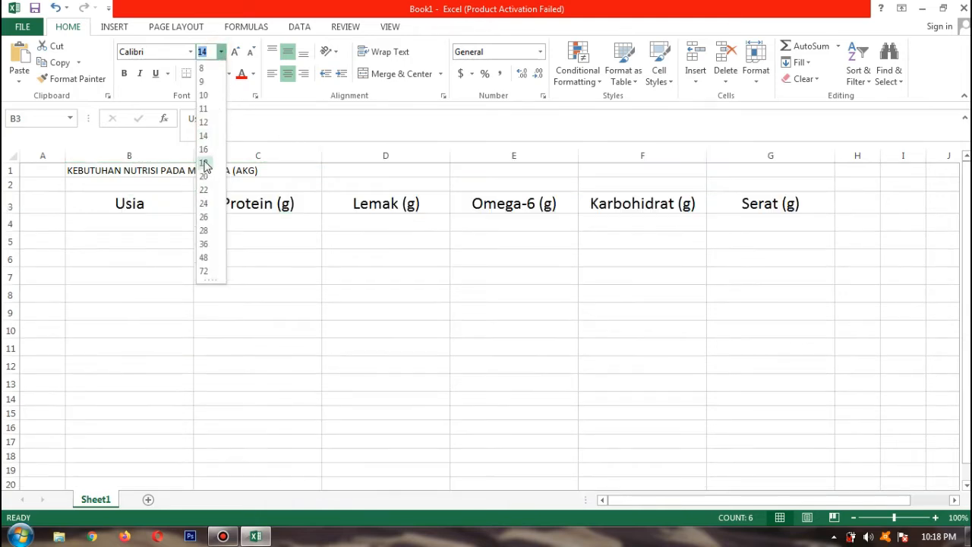
{"action": "left_click", "coordinate": [203, 149]}
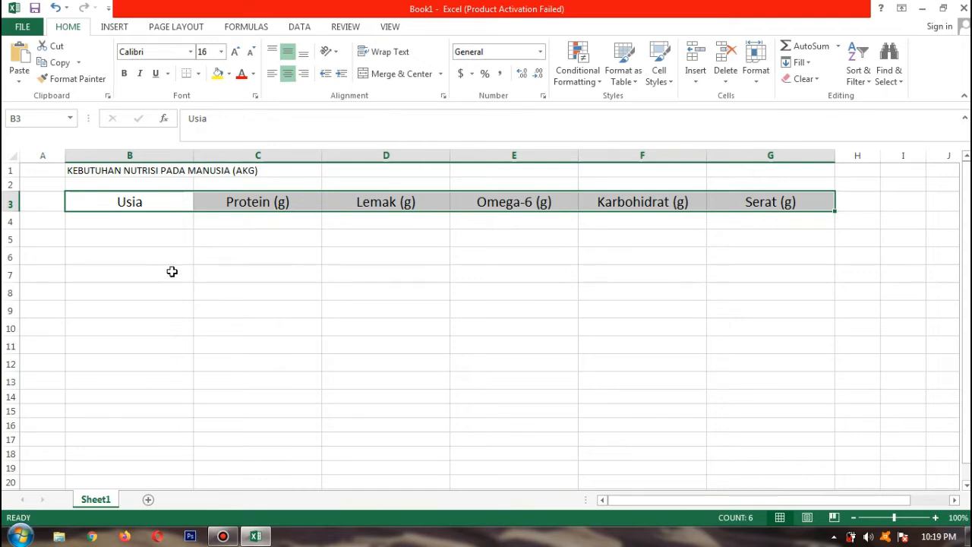
{"action": "left_click", "coordinate": [239, 301]}
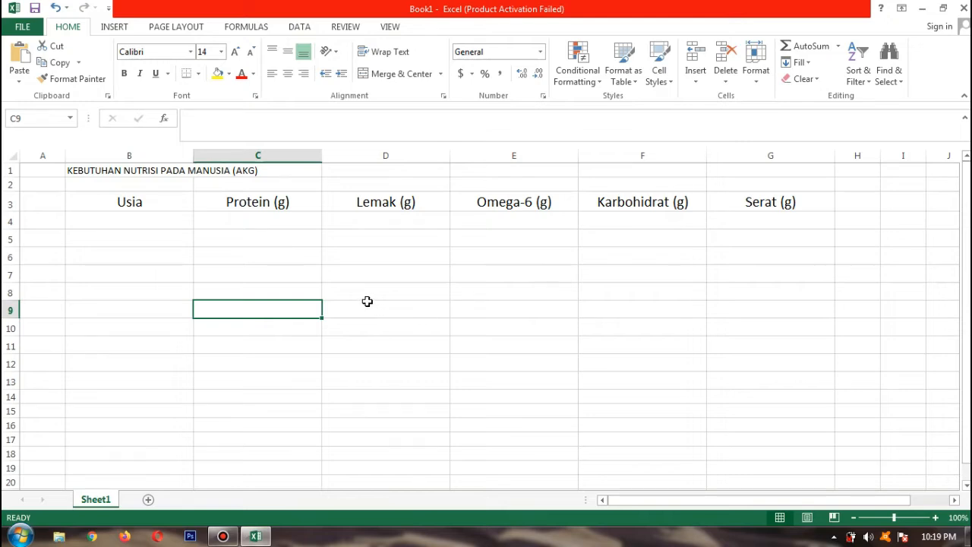
Step: Open the detailed border settings for B3:G9 and choose a double line style in red
{"action": "left_click", "coordinate": [98, 200]}
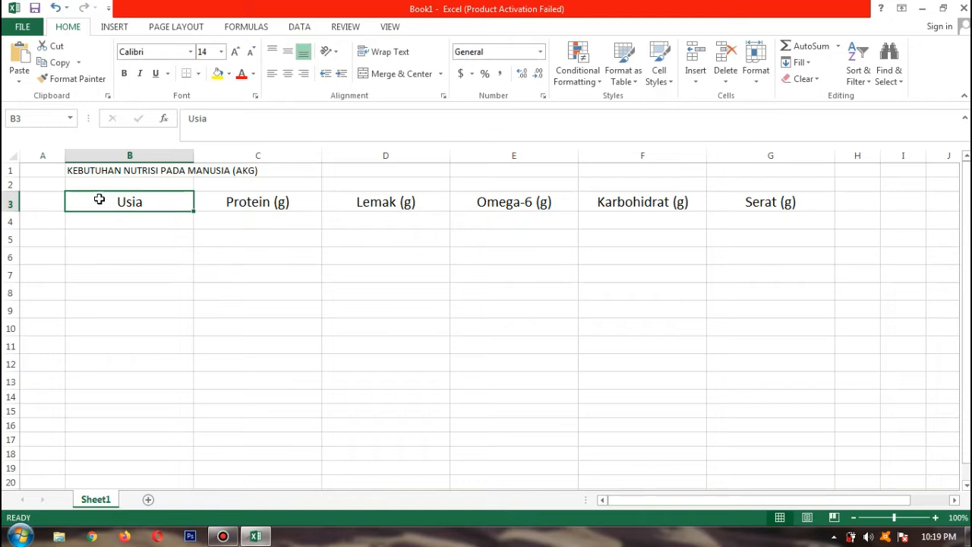
{"action": "left_click_drag", "start_coordinate": [98, 200], "coordinate": [765, 319]}
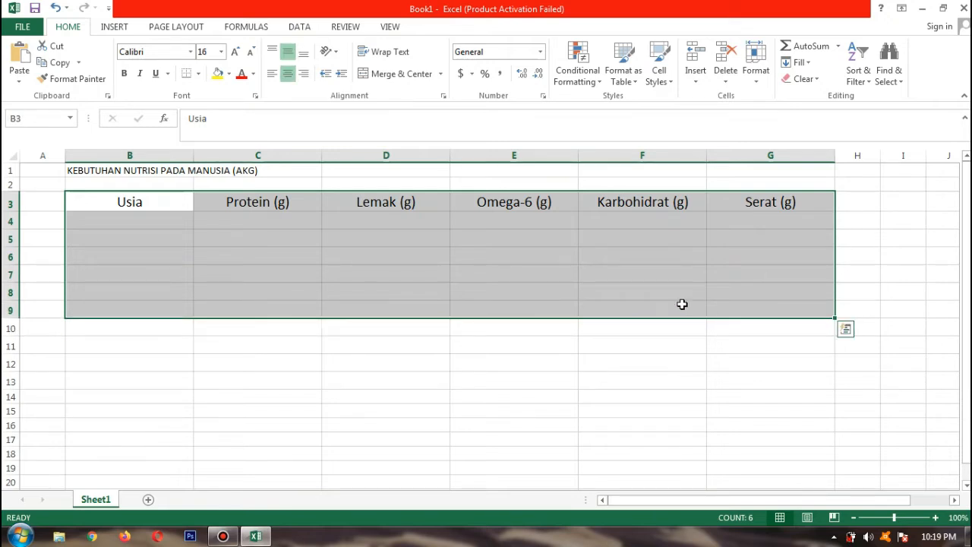
{"action": "left_click", "coordinate": [199, 74]}
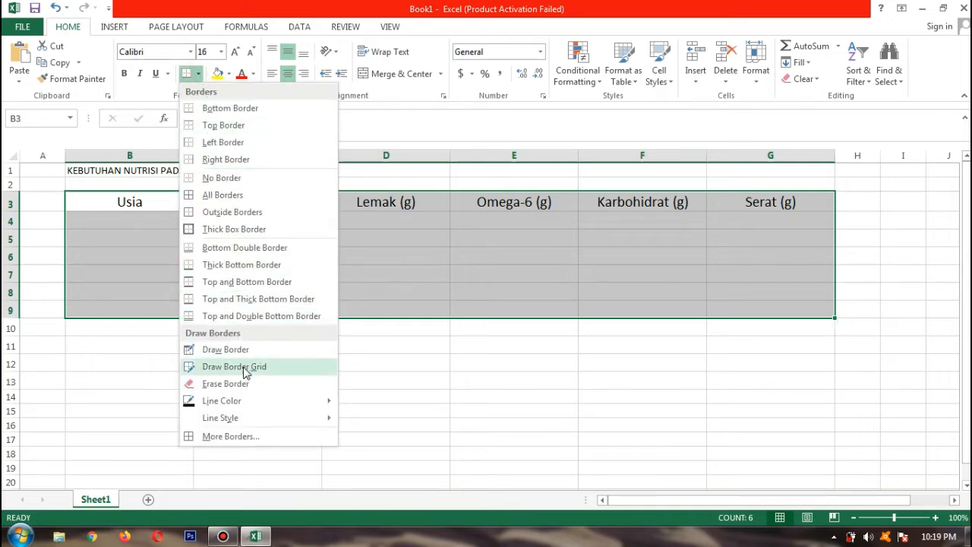
{"action": "left_click", "coordinate": [258, 437]}
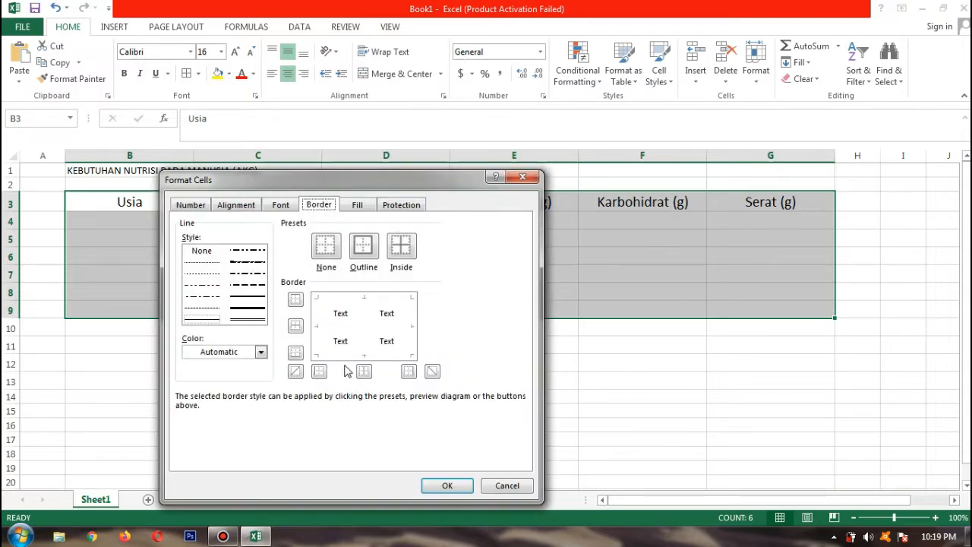
{"action": "left_click", "coordinate": [248, 320]}
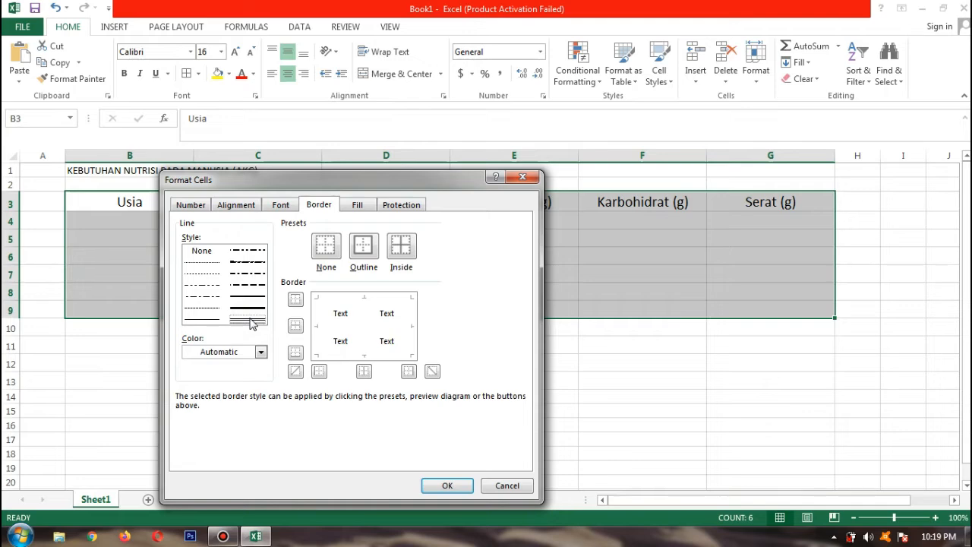
{"action": "left_click", "coordinate": [260, 351]}
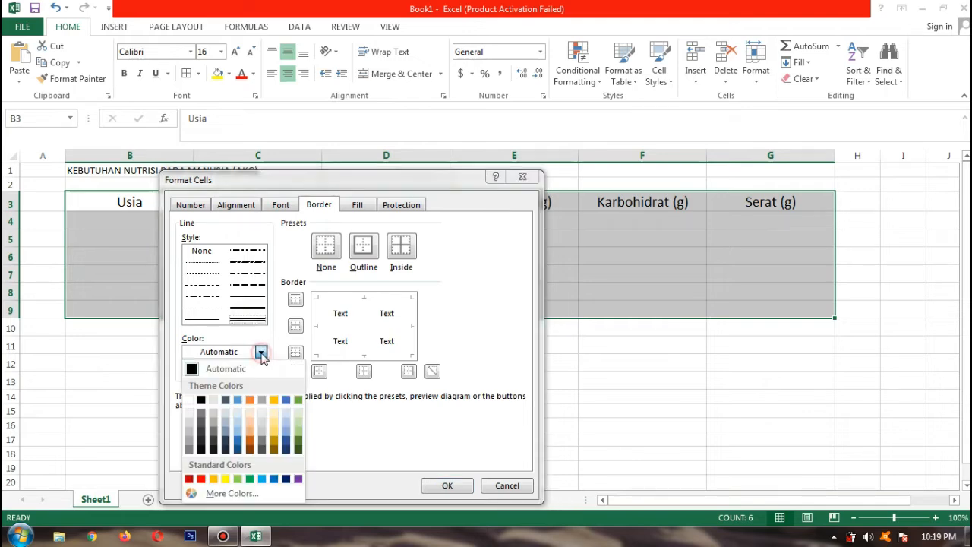
{"action": "left_click", "coordinate": [201, 479]}
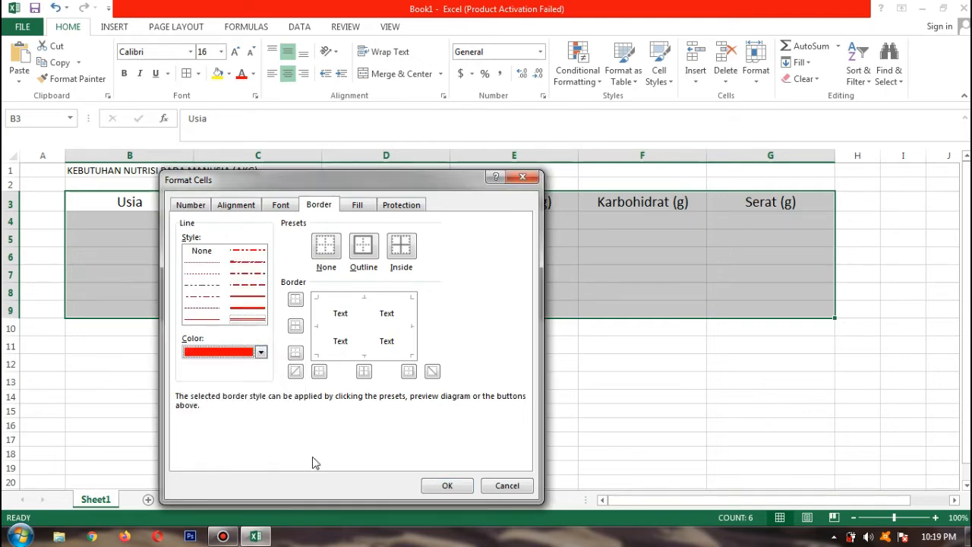
Step: Apply the red double line to all outer and inner borders of B3:G9
{"action": "left_click", "coordinate": [331, 300]}
{"action": "left_click", "coordinate": [363, 328]}
{"action": "left_click", "coordinate": [405, 331]}
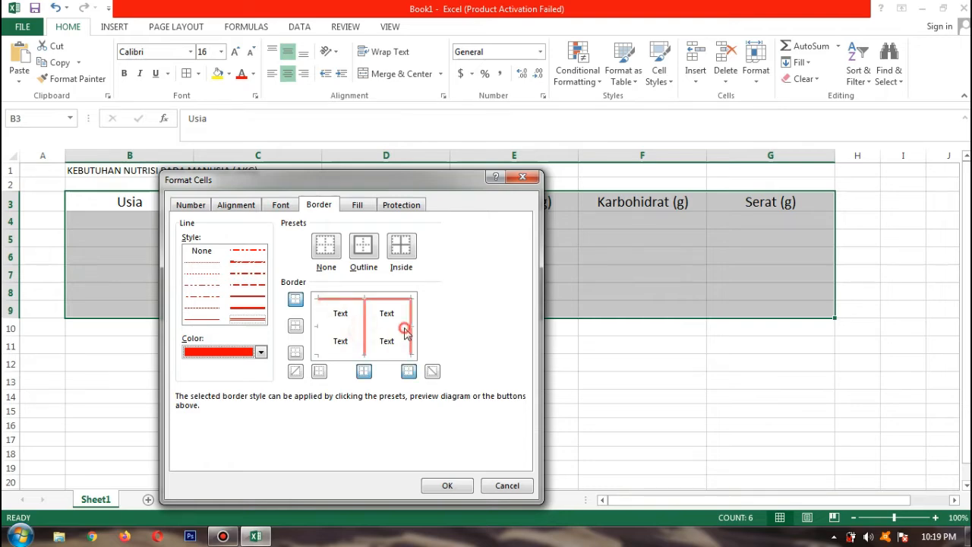
{"action": "left_click", "coordinate": [388, 352]}
{"action": "left_click", "coordinate": [363, 339]}
{"action": "left_click", "coordinate": [362, 337]}
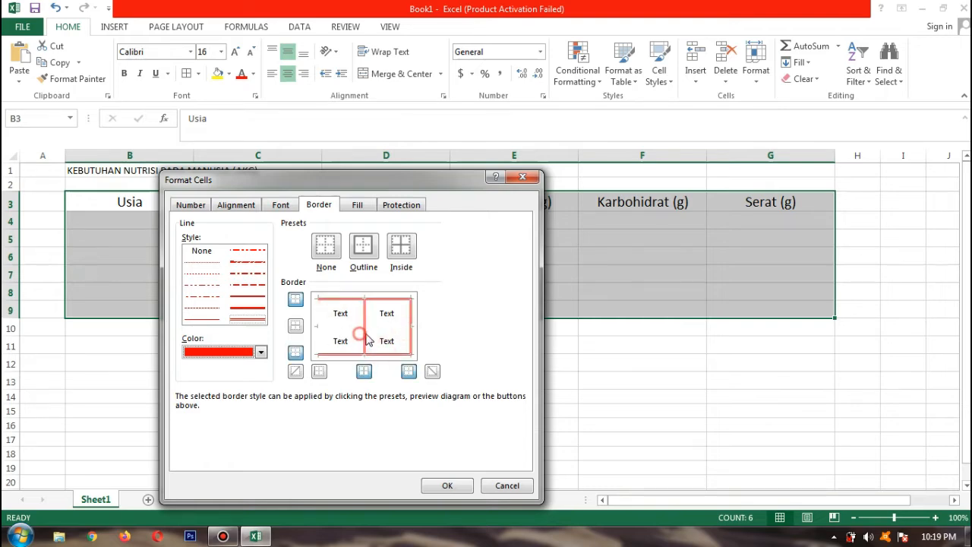
{"action": "left_click", "coordinate": [372, 327]}
{"action": "left_click", "coordinate": [316, 323]}
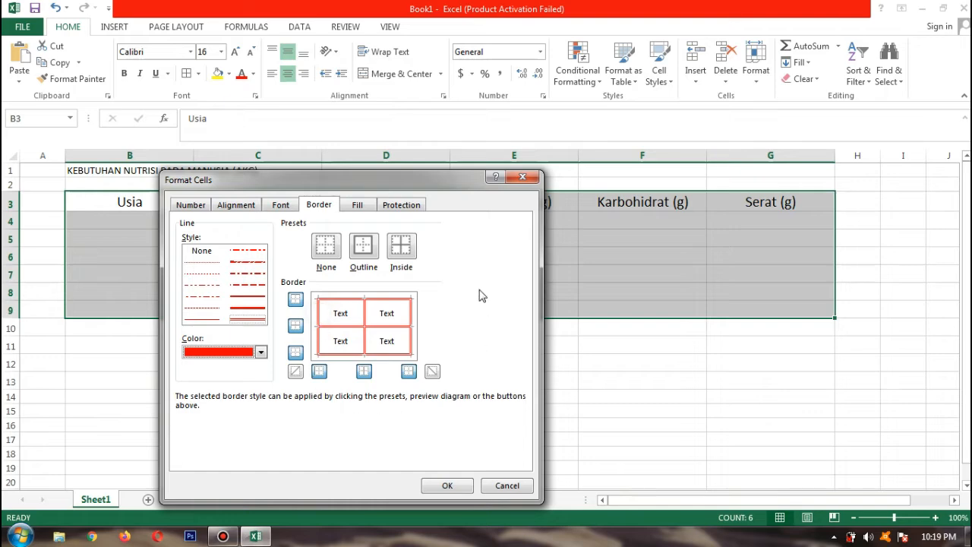
{"action": "left_click", "coordinate": [448, 486]}
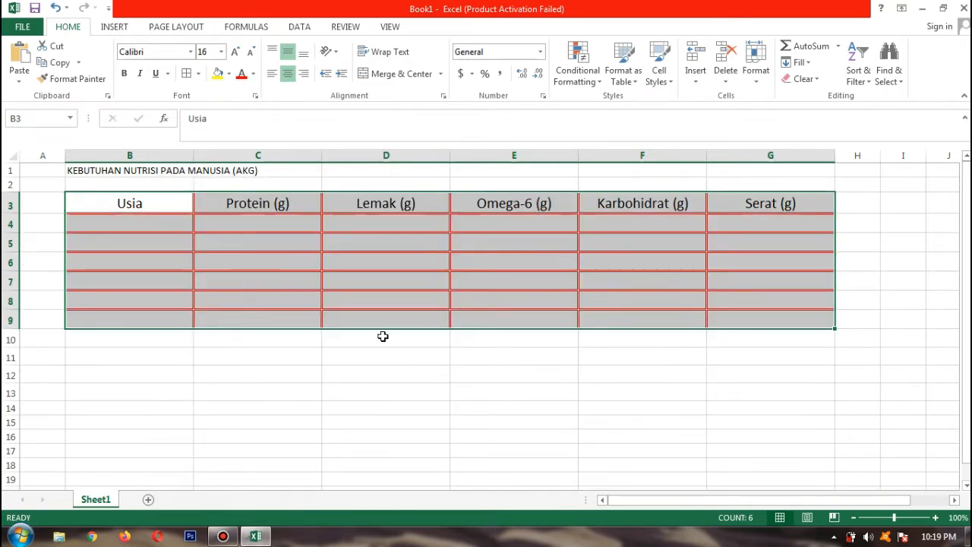
{"action": "left_click", "coordinate": [309, 306]}
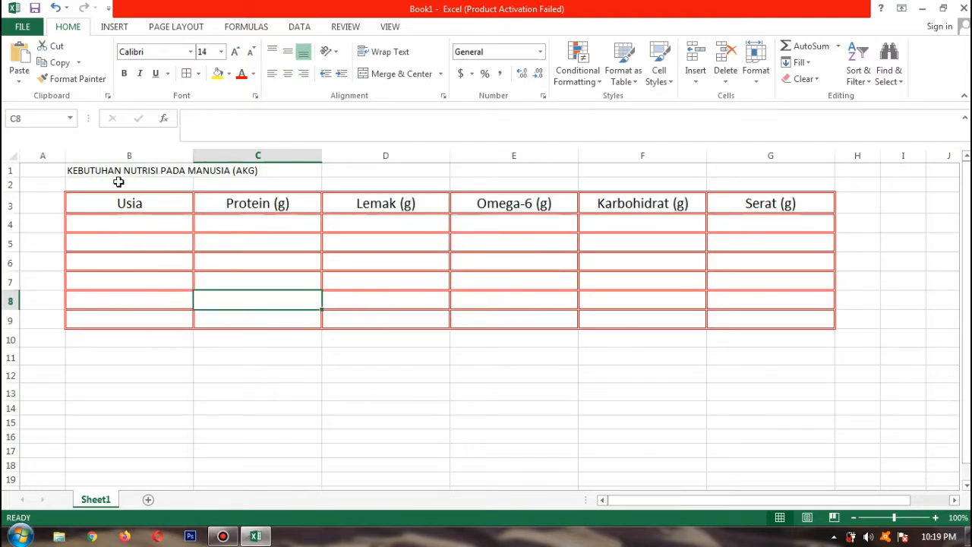
Step: Set the height of rows 4 to 9 to 23
{"action": "left_click_drag", "start_coordinate": [119, 155], "coordinate": [744, 155]}
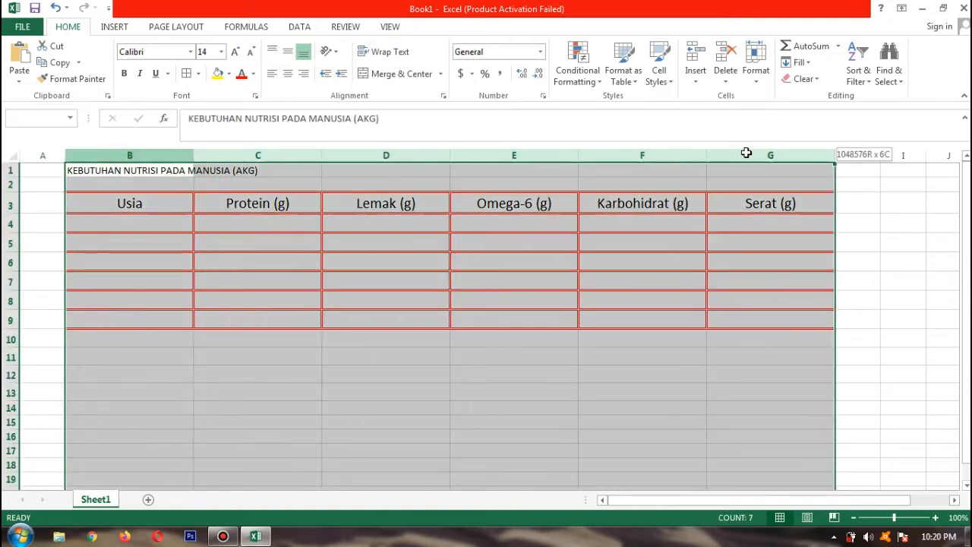
{"action": "left_click", "coordinate": [168, 287]}
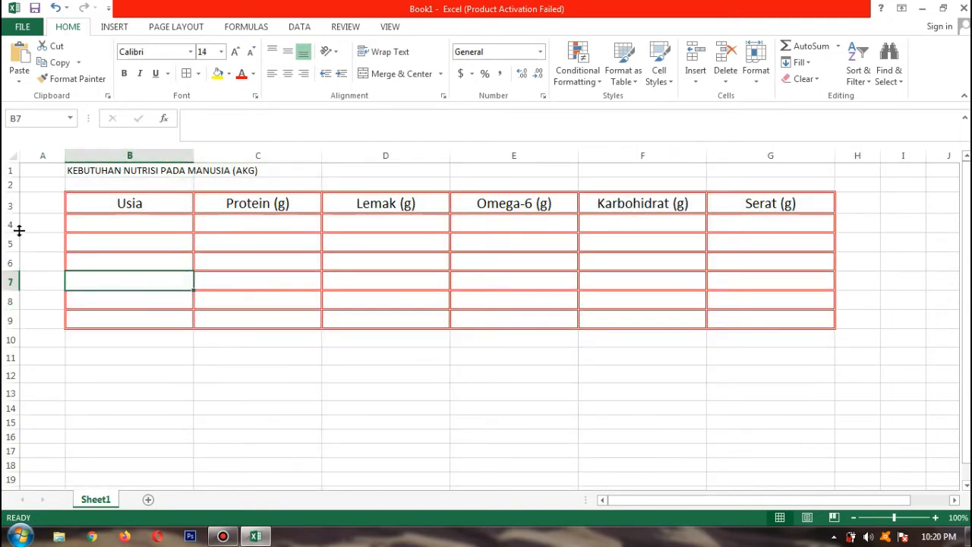
{"action": "left_click_drag", "start_coordinate": [10, 222], "coordinate": [8, 325]}
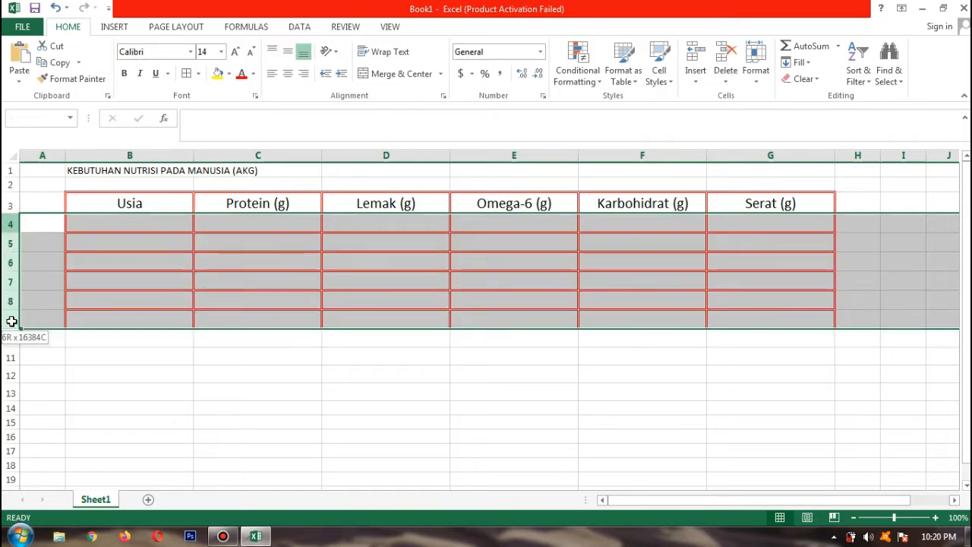
{"action": "left_click", "coordinate": [756, 79]}
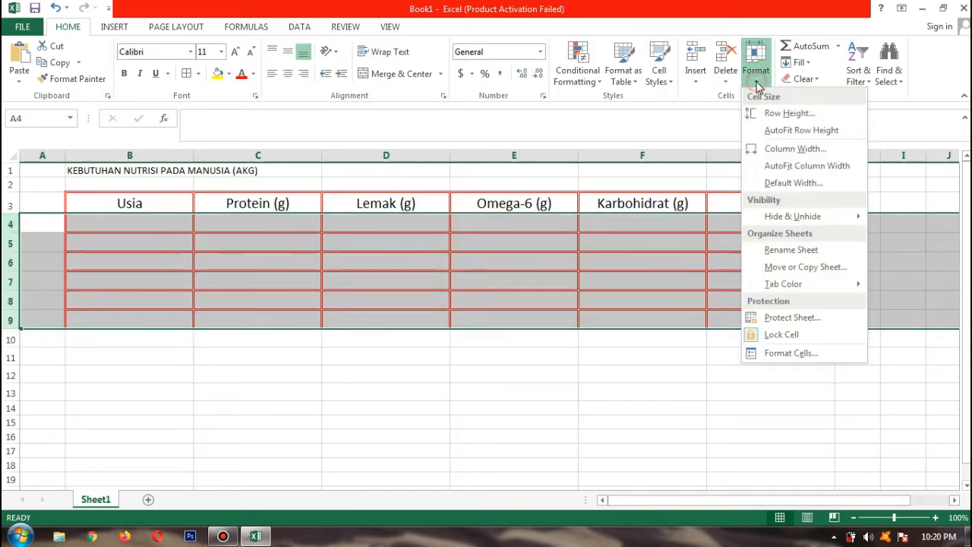
{"action": "left_click", "coordinate": [784, 116]}
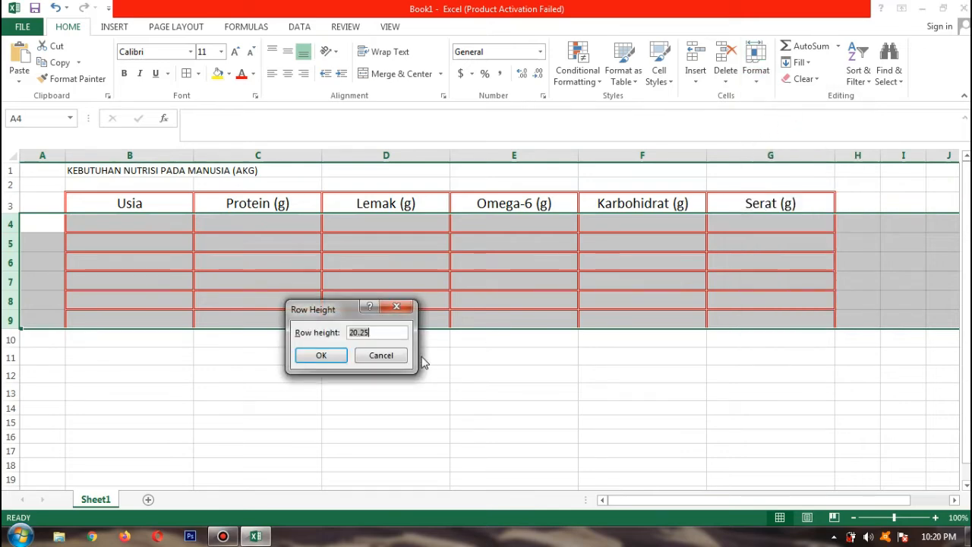
{"action": "type", "text": "23"}
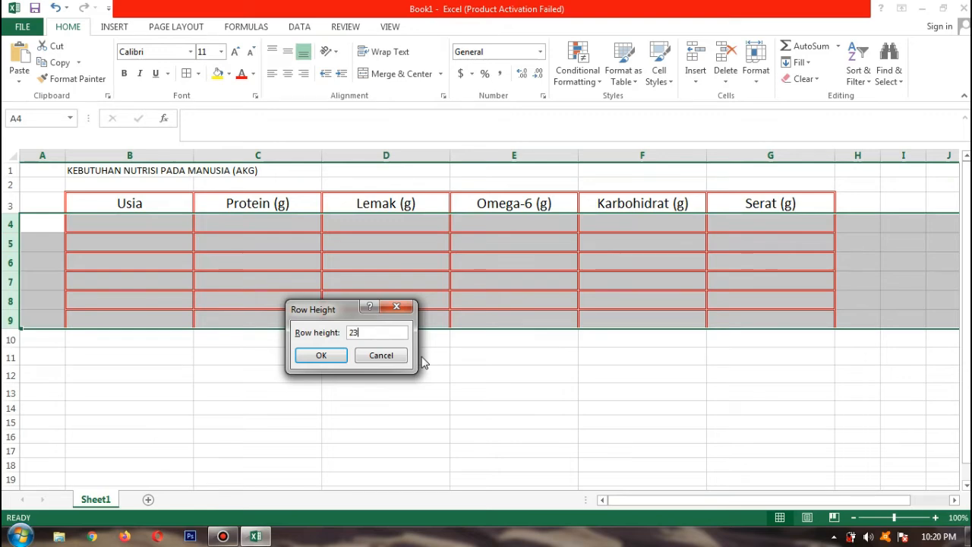
{"action": "left_click", "coordinate": [329, 357]}
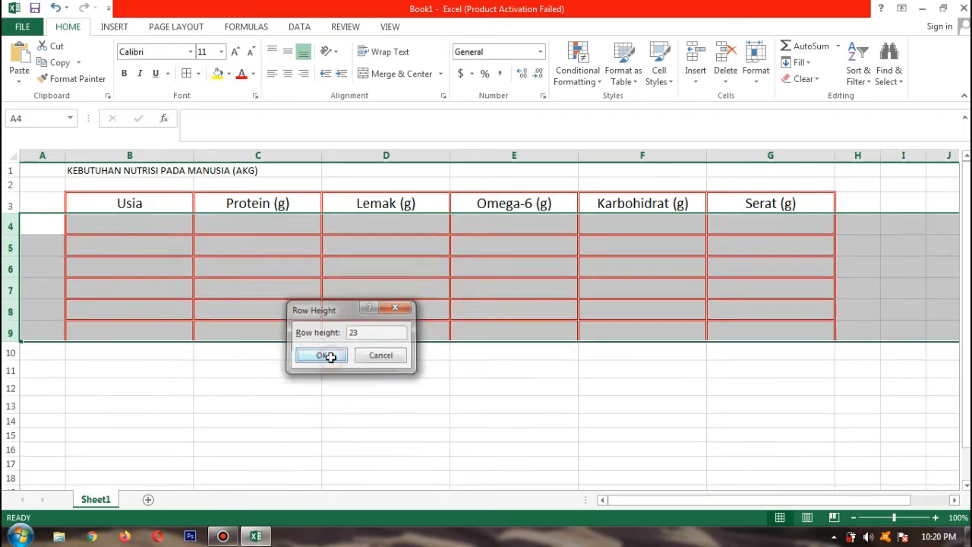
{"action": "left_click", "coordinate": [337, 318]}
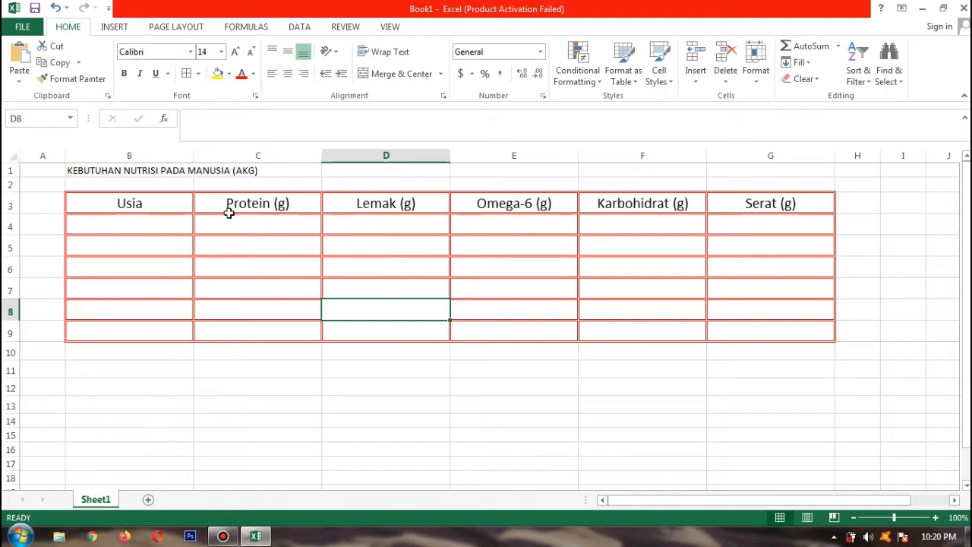
Step: Merge and center the table title across B1:G1 and set its font size to 36
{"action": "left_click_drag", "start_coordinate": [99, 171], "coordinate": [771, 170]}
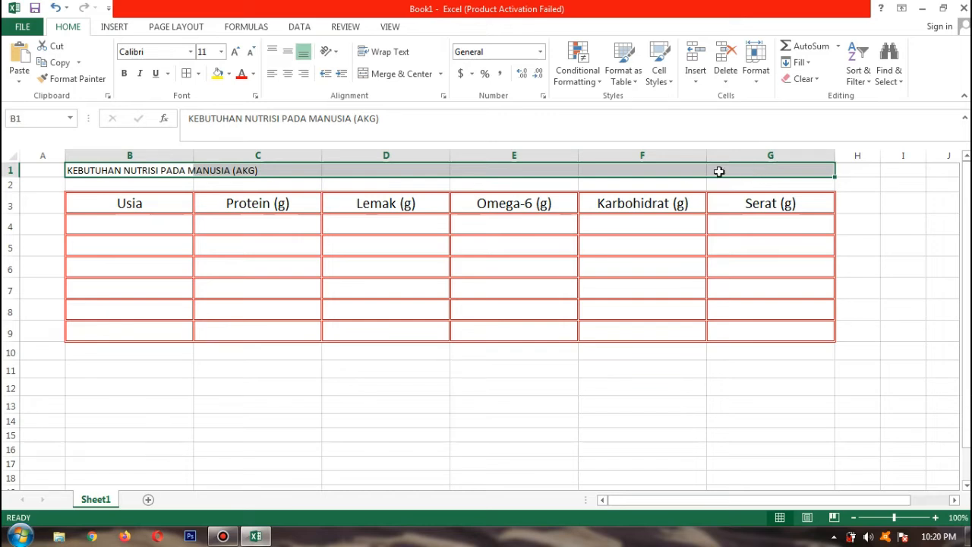
{"action": "left_click", "coordinate": [398, 74]}
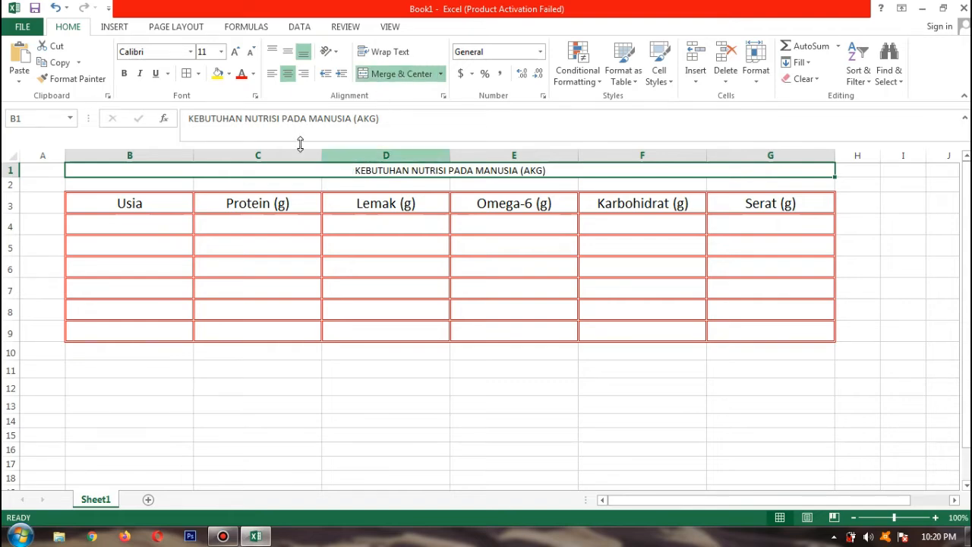
{"action": "left_click", "coordinate": [221, 51]}
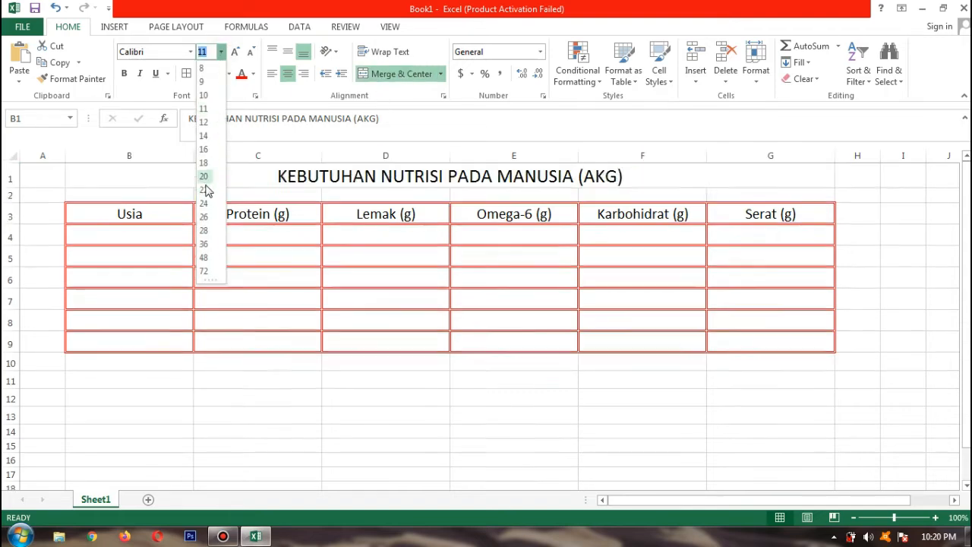
{"action": "left_click", "coordinate": [205, 246]}
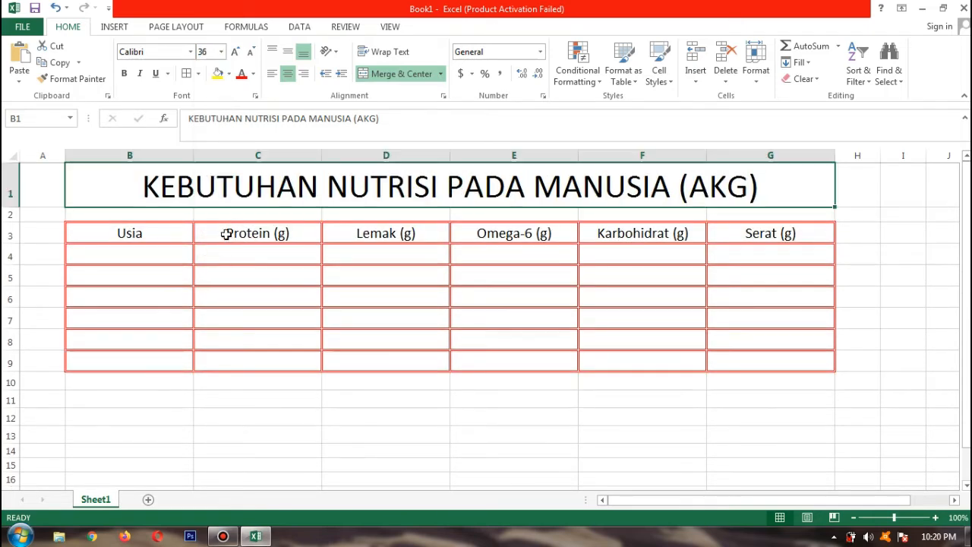
Step: Change the font of the merged table title in row 1 to Aharoni
{"action": "left_click", "coordinate": [190, 51]}
{"action": "scroll", "coordinate": [163, 190], "scroll_direction": "down", "scroll_amount": 4}
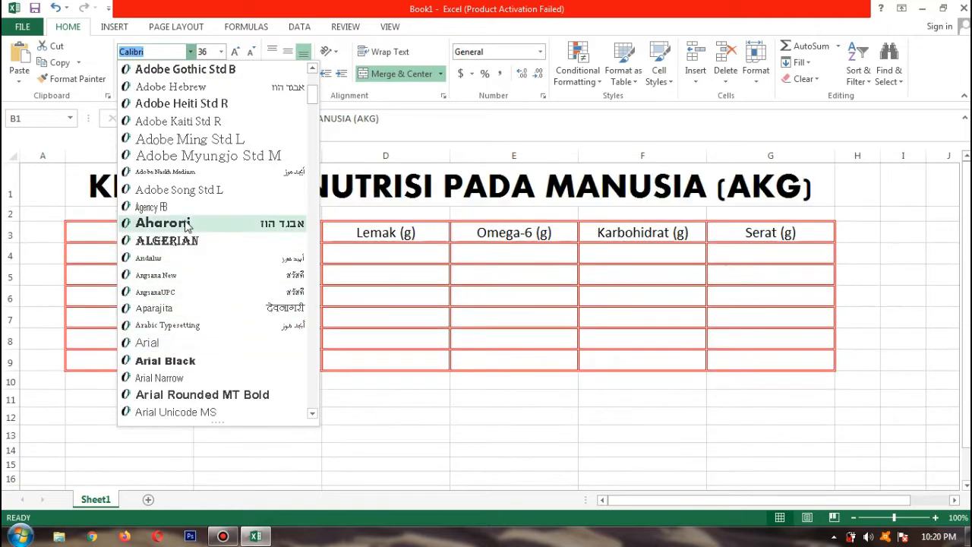
{"action": "left_click", "coordinate": [163, 222]}
{"action": "left_click", "coordinate": [516, 322]}
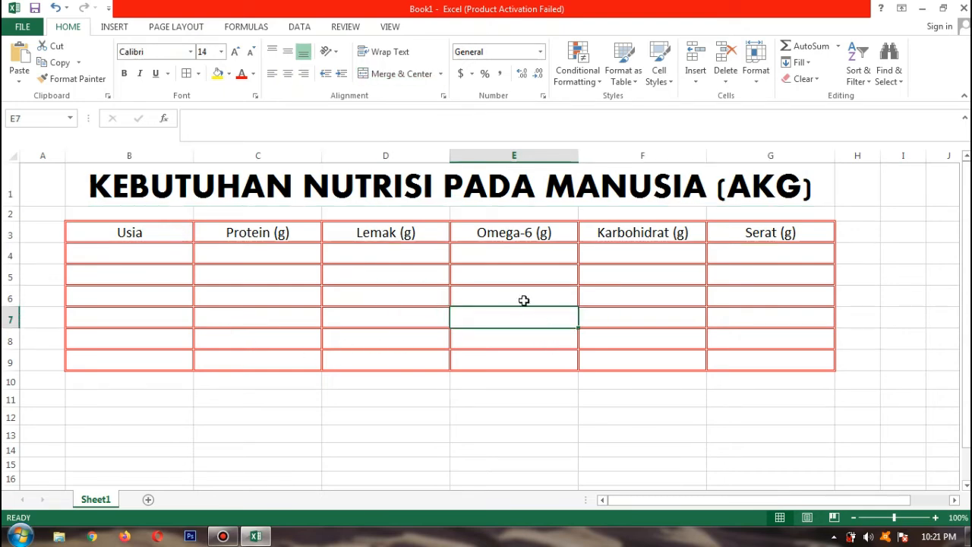
Step: Widen column B and enter the age group "Bayi (0-6 bln)" in B4
{"action": "left_click", "coordinate": [159, 254]}
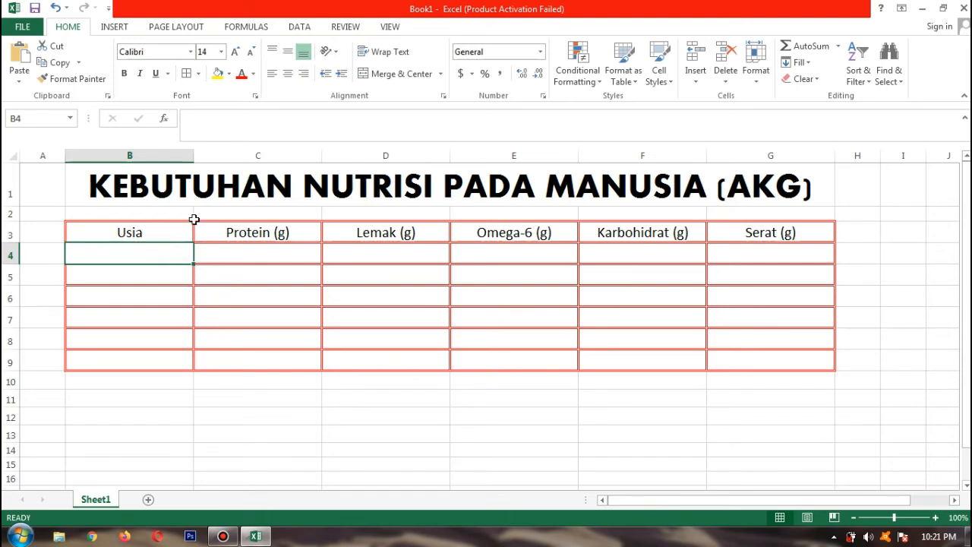
{"action": "left_click_drag", "start_coordinate": [194, 155], "coordinate": [252, 155]}
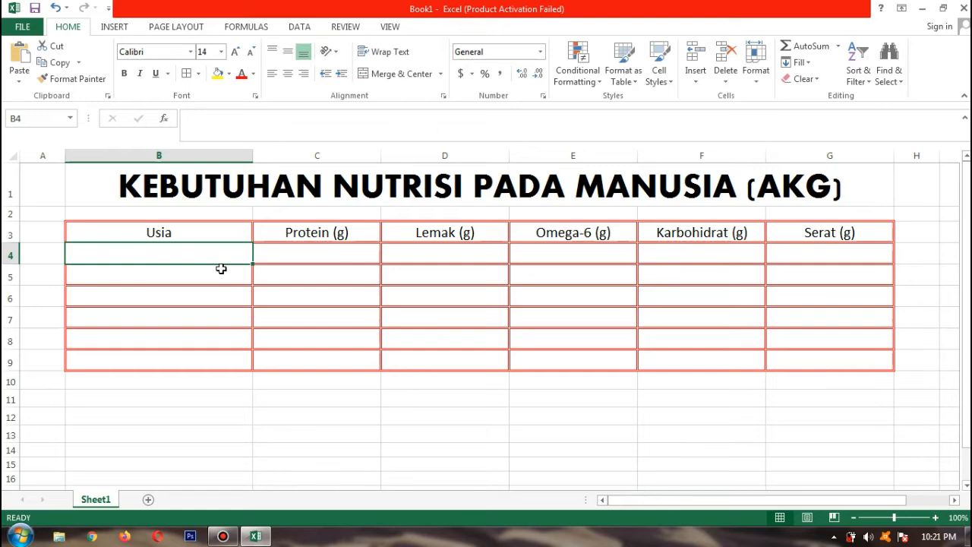
{"action": "type", "text": "Bay"}
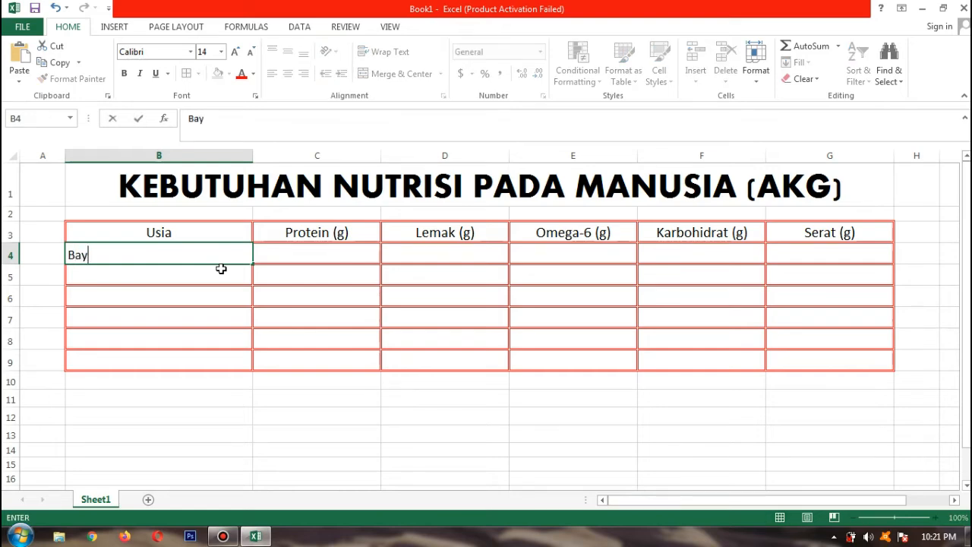
{"action": "type", "text": "i (0-6 bln"}
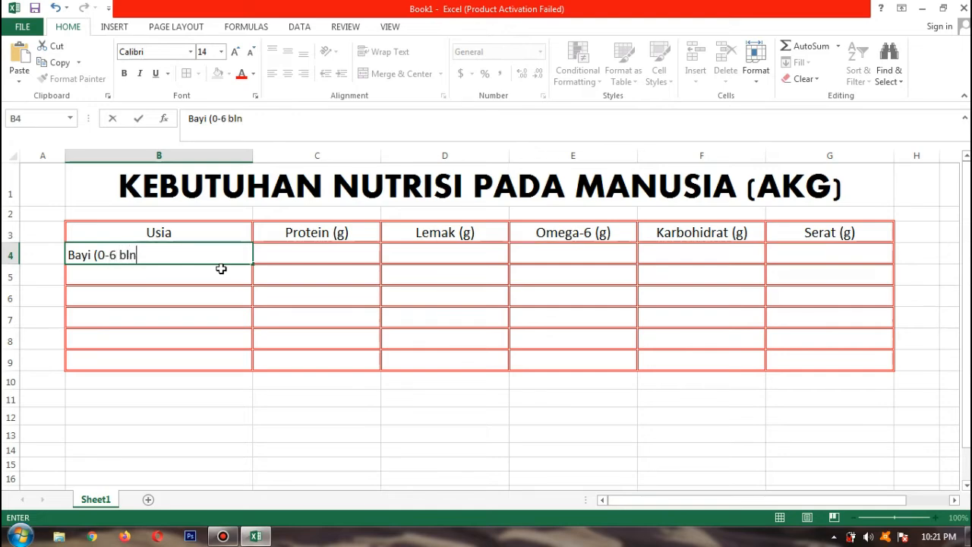
{"action": "type", "text": ")"}
{"action": "key", "text": "Tab"}
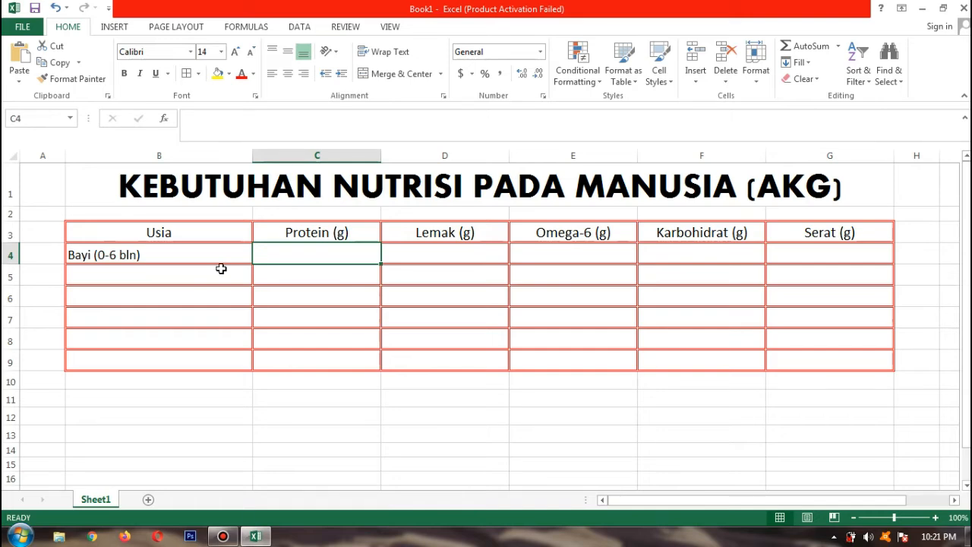
Step: Fill in the nutrient values for the Bayi row in C4:G4 with 12, 34, 4,4, 58 and 0
{"action": "type", "text": "12"}
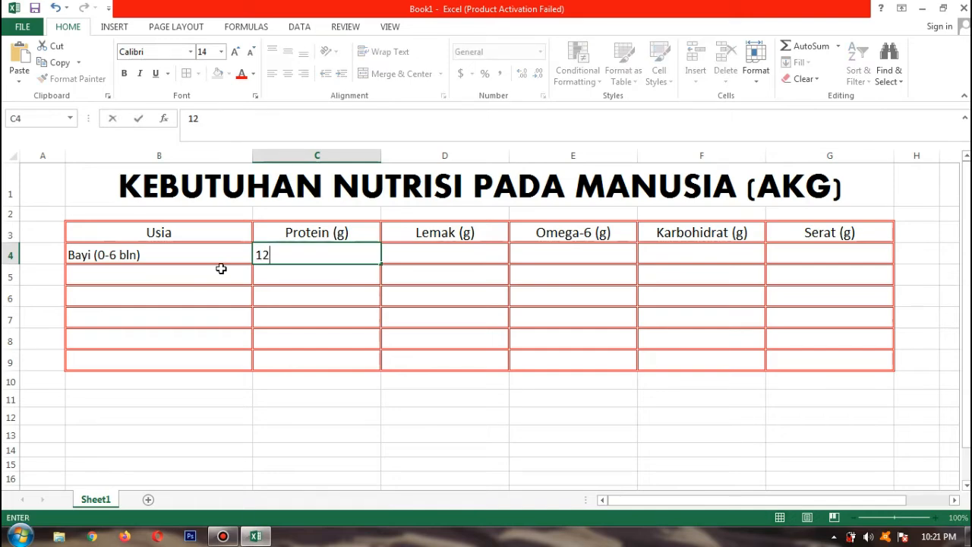
{"action": "key", "text": "Tab"}
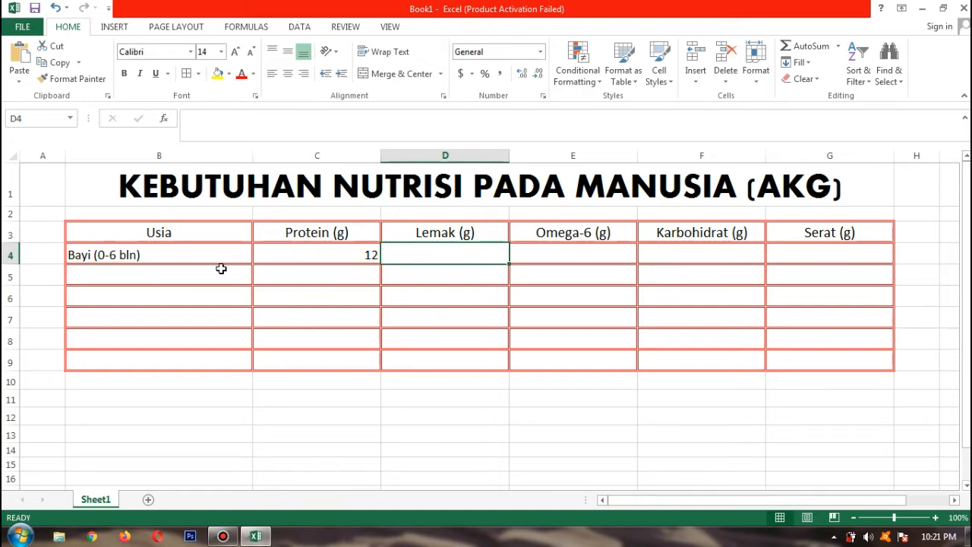
{"action": "type", "text": "34"}
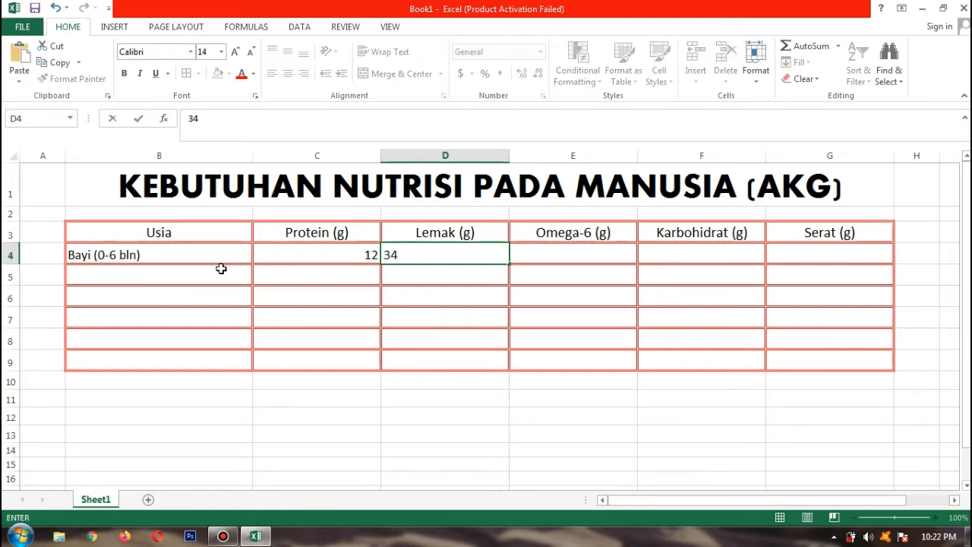
{"action": "key", "text": "Tab"}
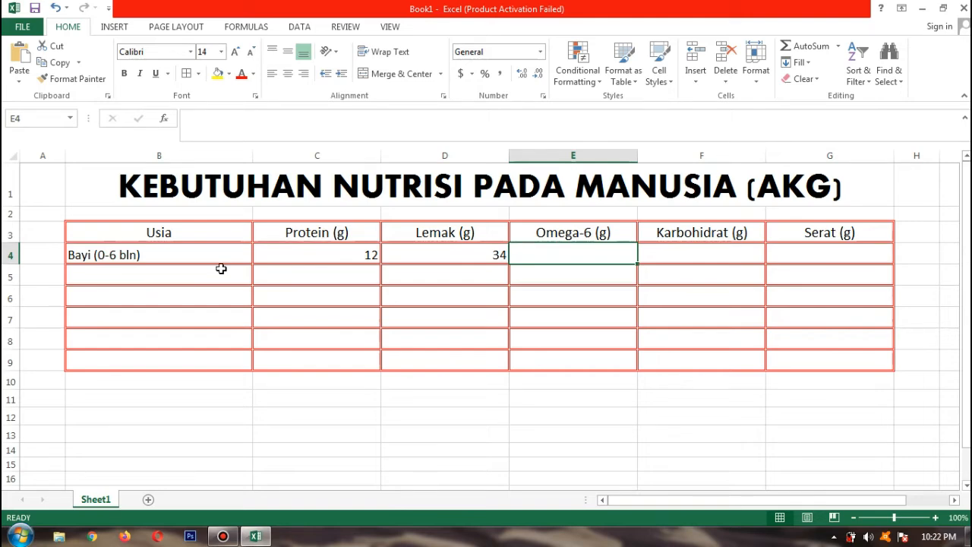
{"action": "type", "text": "44"}
{"action": "key", "text": "BackSpace"}
{"action": "key", "text": "BackSpace"}
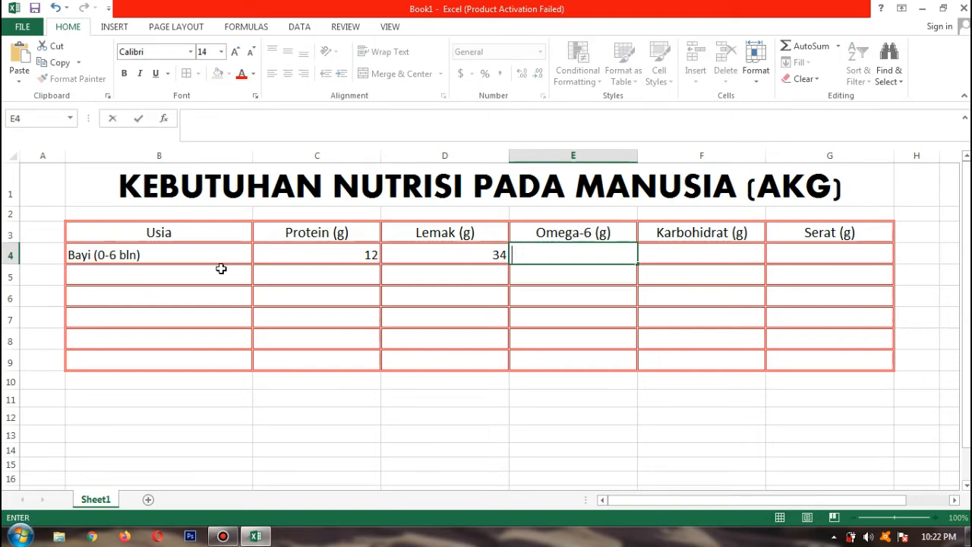
{"action": "type", "text": "4,4"}
{"action": "key", "text": "Tab"}
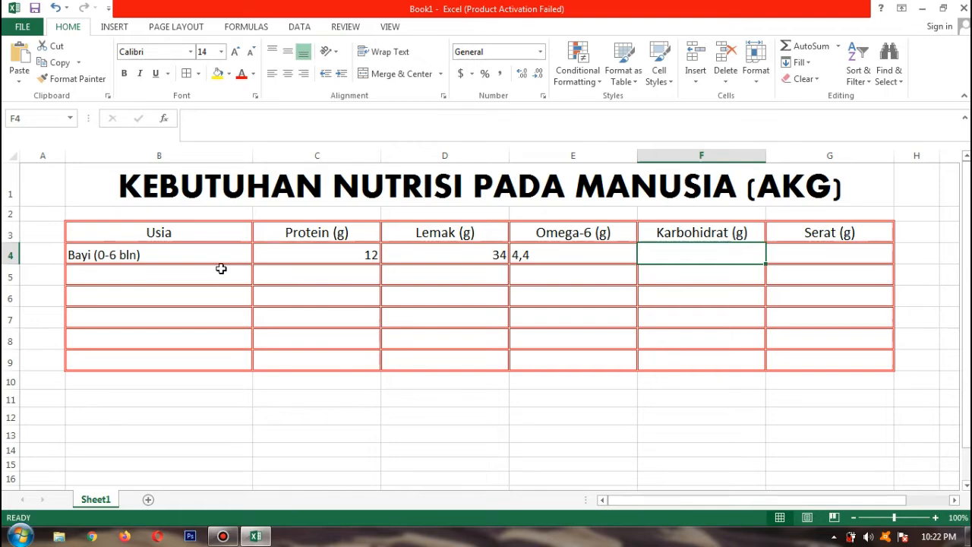
{"action": "type", "text": "58"}
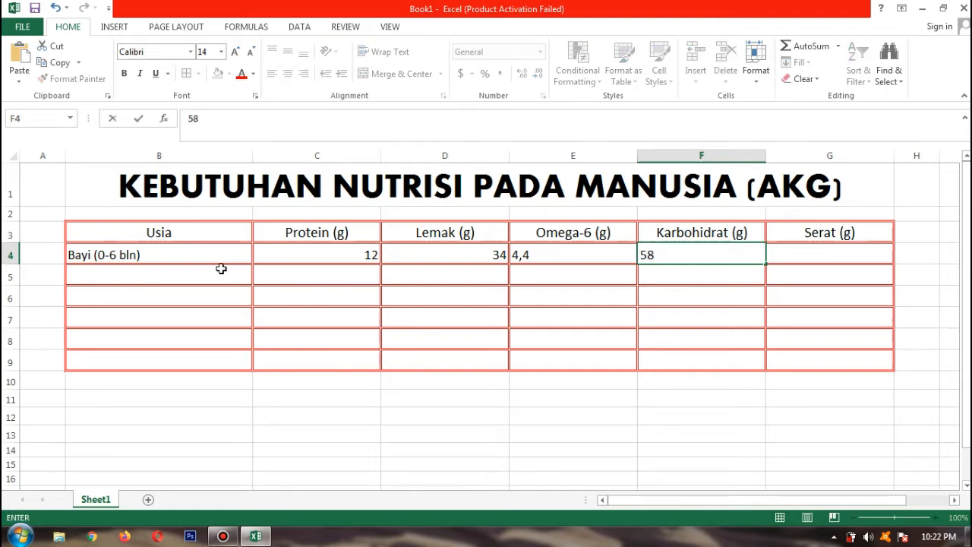
{"action": "key", "text": "Tab"}
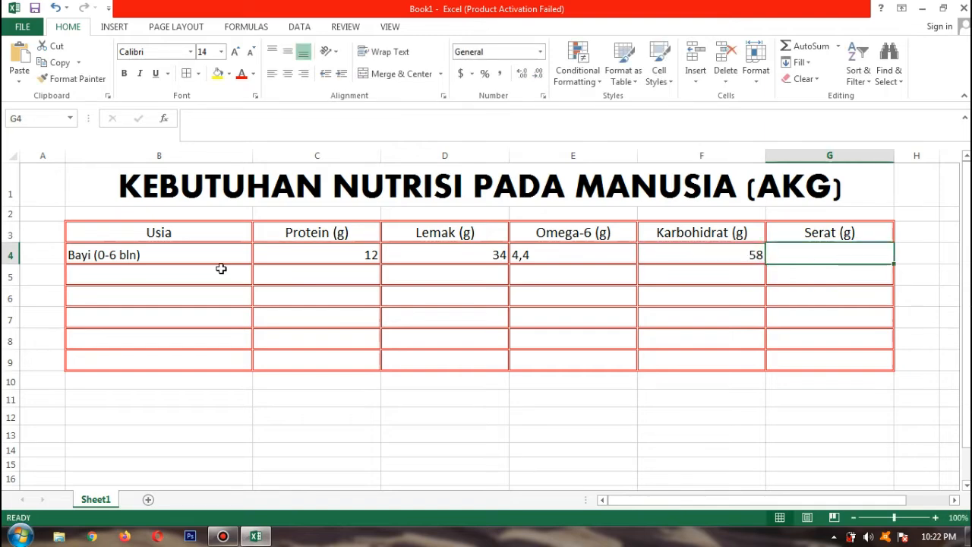
{"action": "type", "text": "0"}
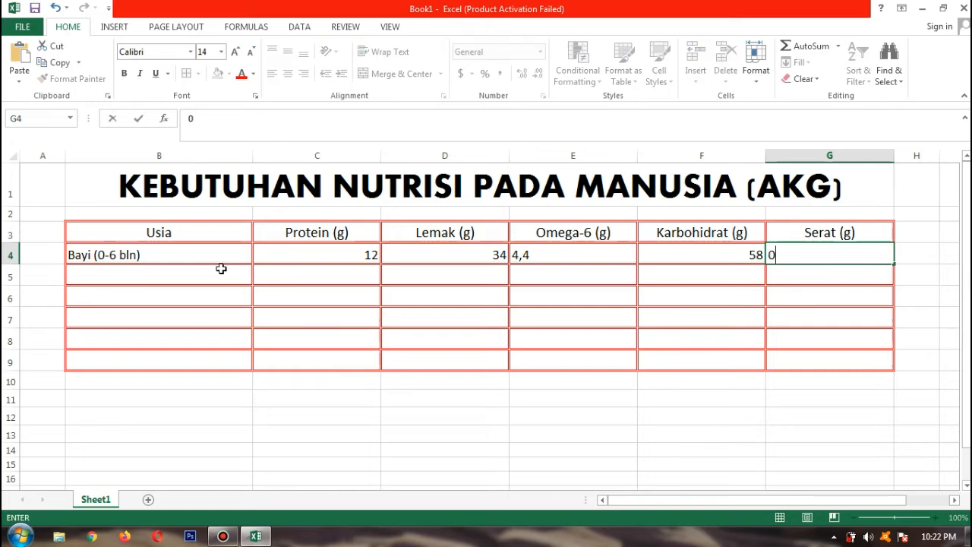
{"action": "key", "text": "Return"}
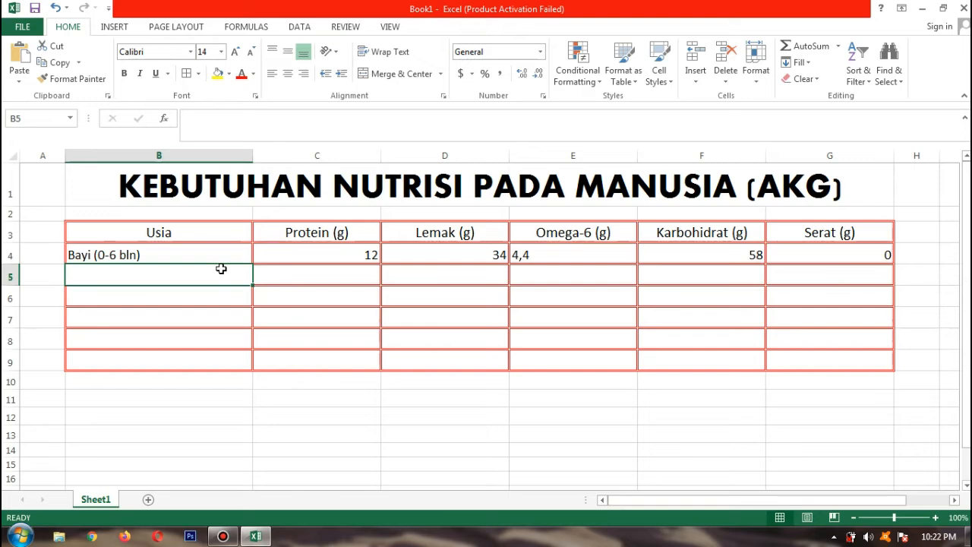
Step: Enter the age group "Anak (7-9 thn)" in B5
{"action": "type", "text": "An"}
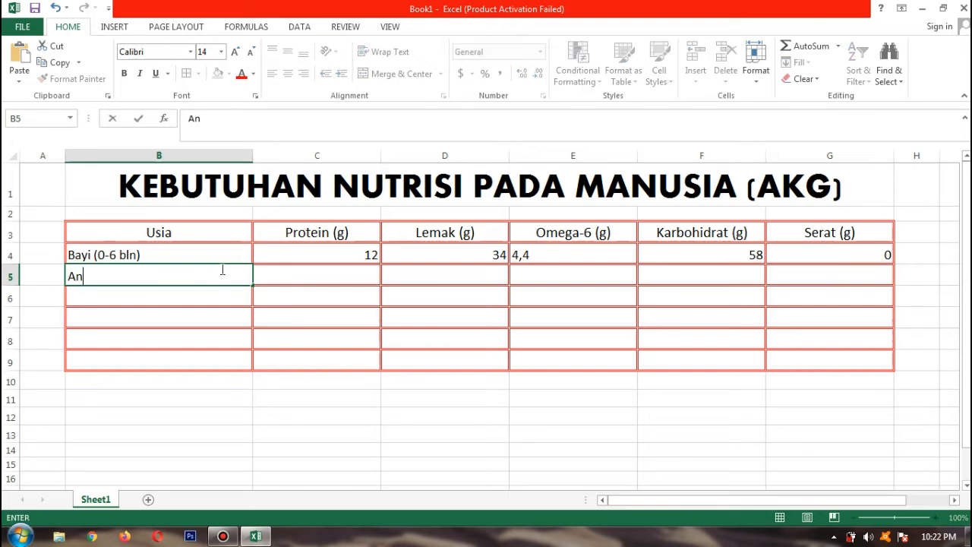
{"action": "type", "text": "ak (7-9 t"}
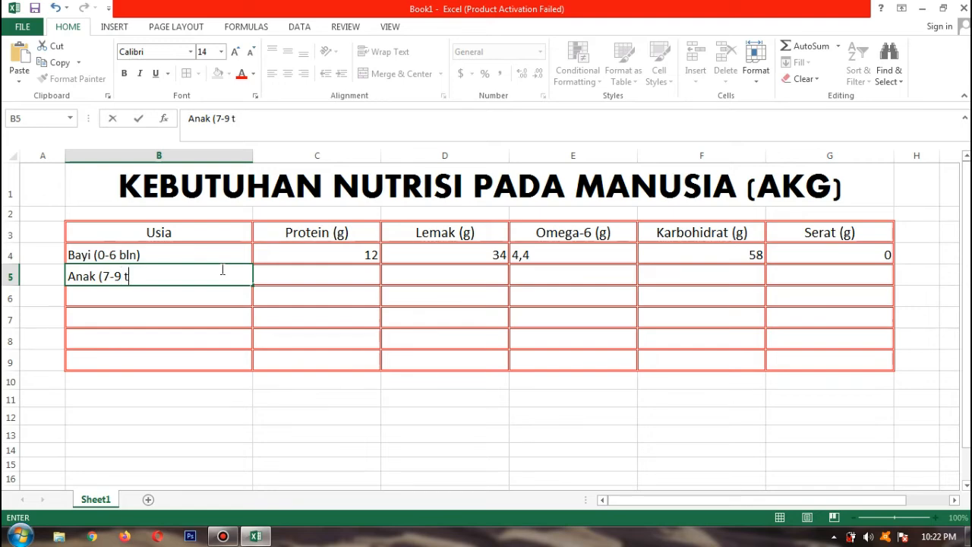
{"action": "type", "text": "hn)"}
{"action": "key", "text": "Tab"}
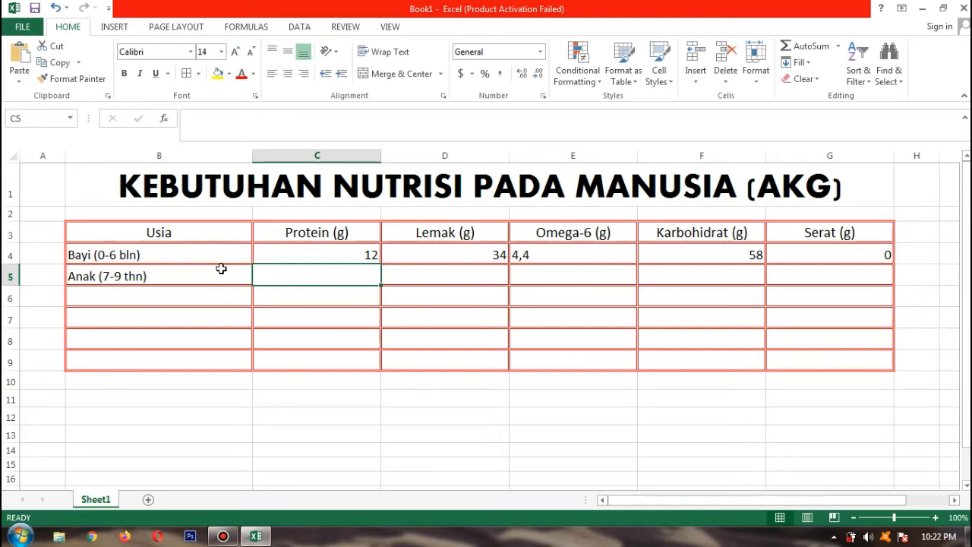
Step: Fill in the nutrient values for the Anak row in C5:G5 with 49, 72, 10, 254 and 26
{"action": "type", "text": "49"}
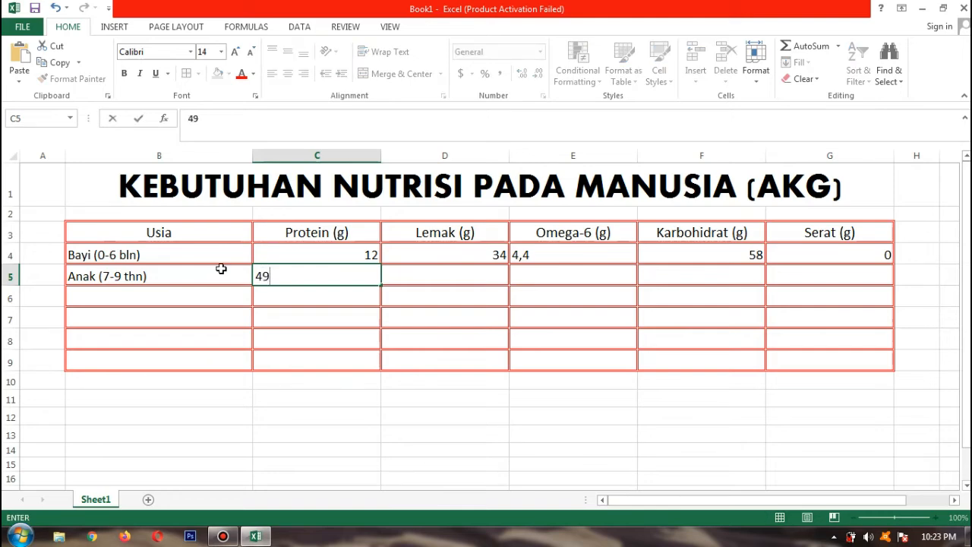
{"action": "key", "text": "Tab"}
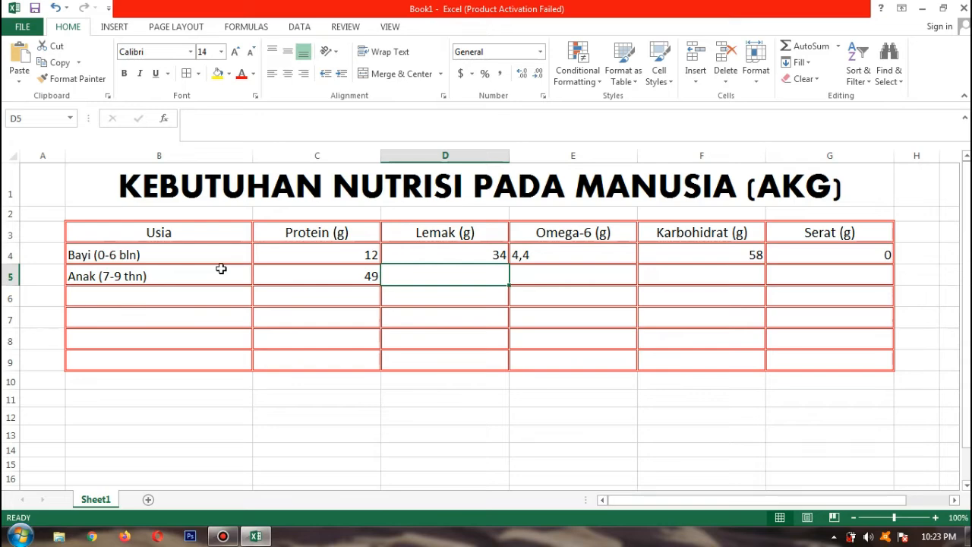
{"action": "type", "text": "72"}
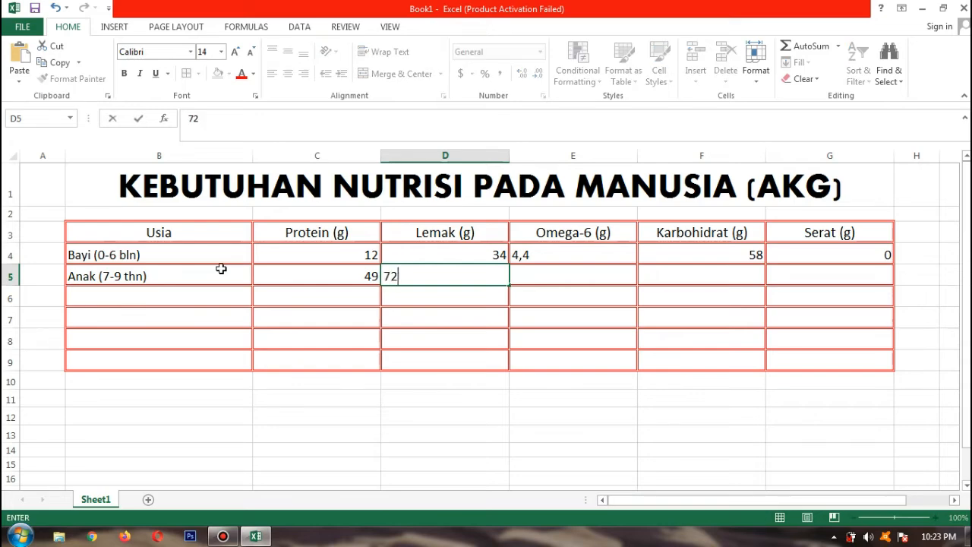
{"action": "key", "text": "Tab"}
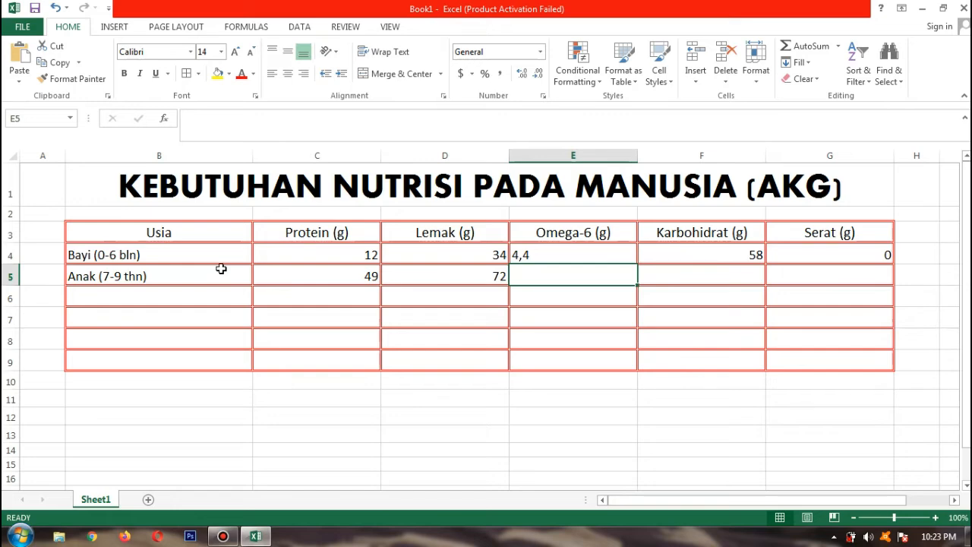
{"action": "type", "text": "10"}
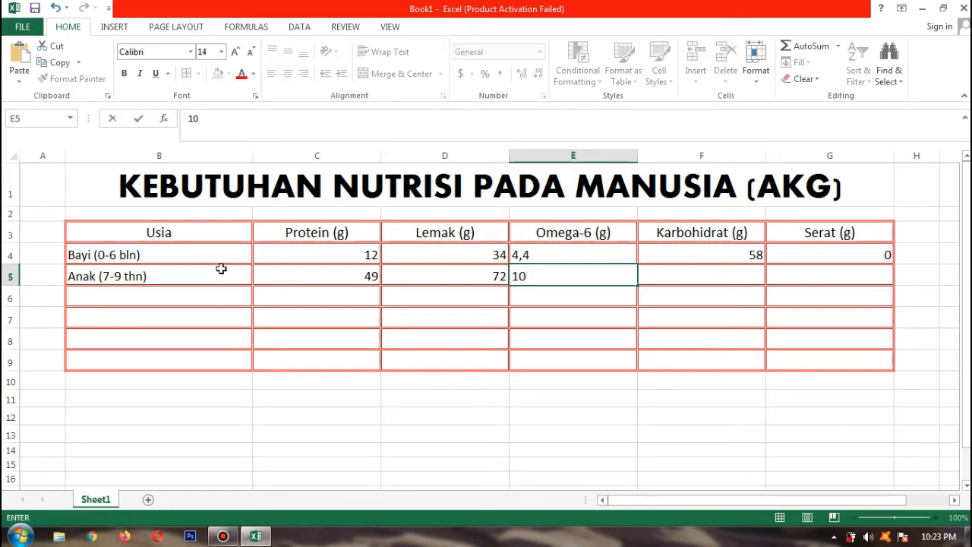
{"action": "key", "text": "Tab"}
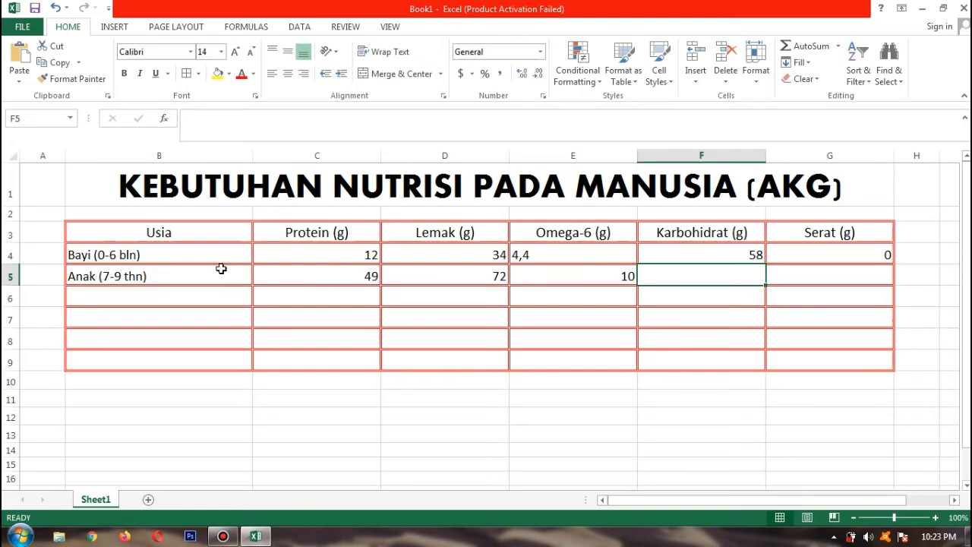
{"action": "type", "text": "25"}
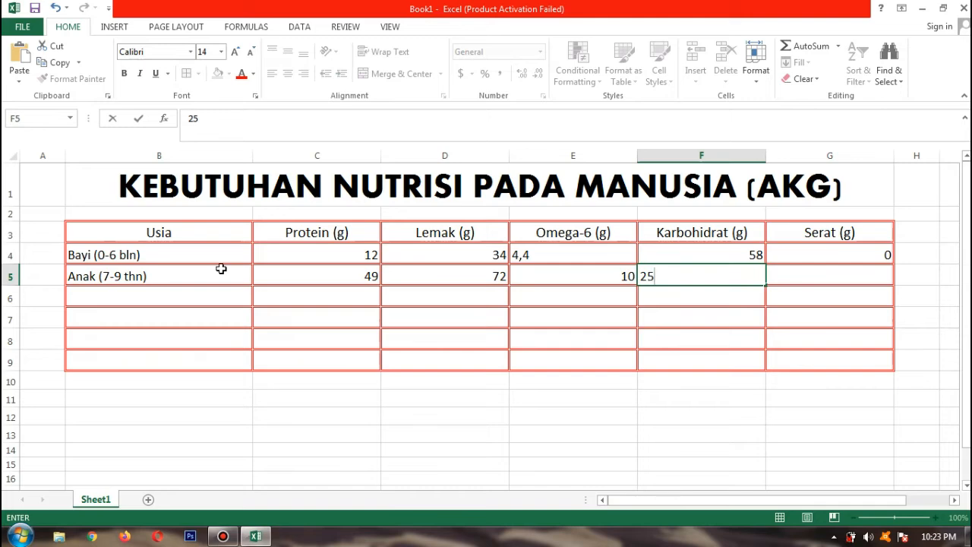
{"action": "type", "text": "4"}
{"action": "key", "text": "Tab"}
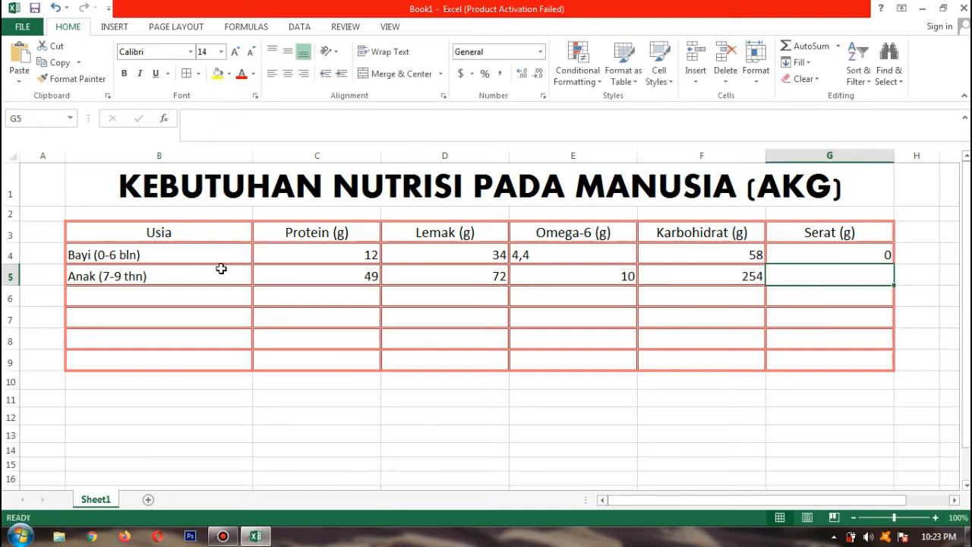
{"action": "type", "text": "26"}
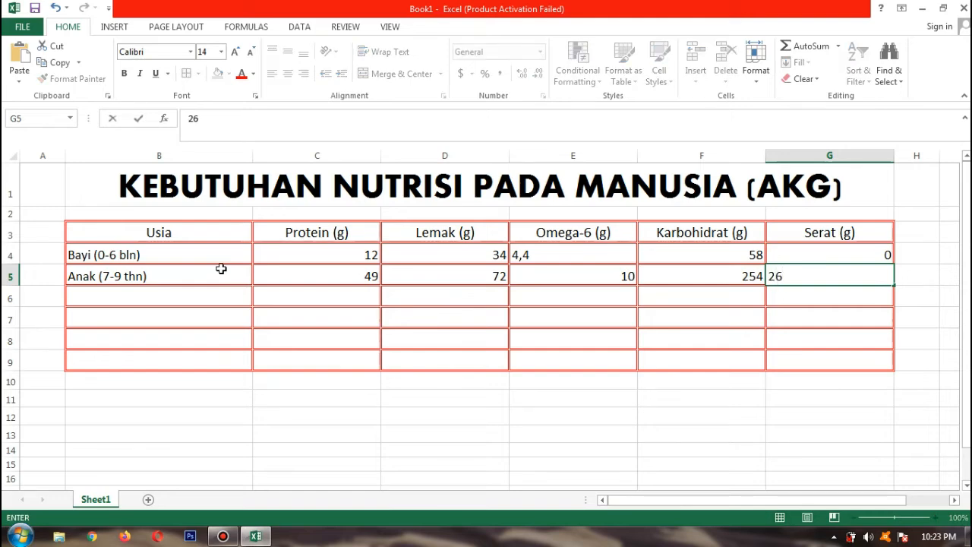
{"action": "key", "text": "Return"}
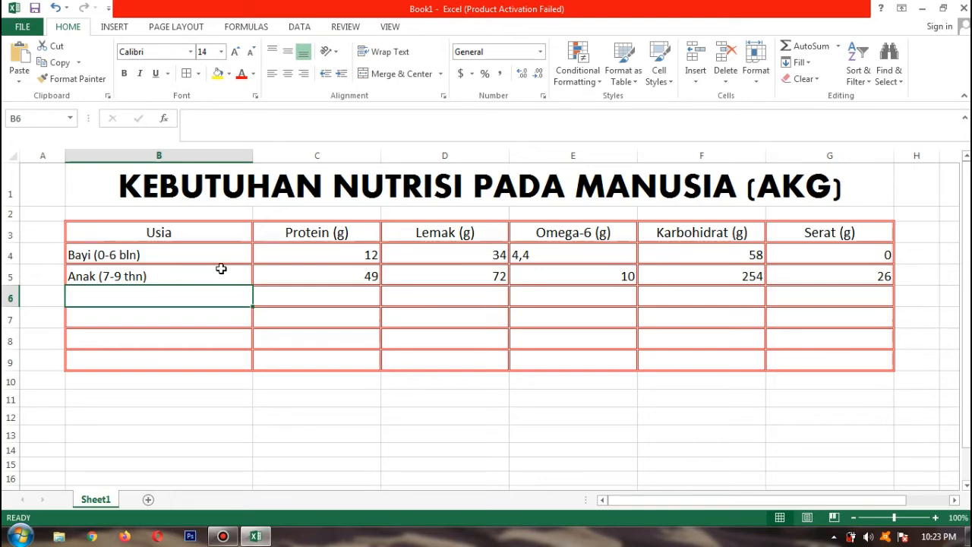
Step: Enter the age group "Remaja (13-15 thn)" in B6
{"action": "type", "text": "Remaja "}
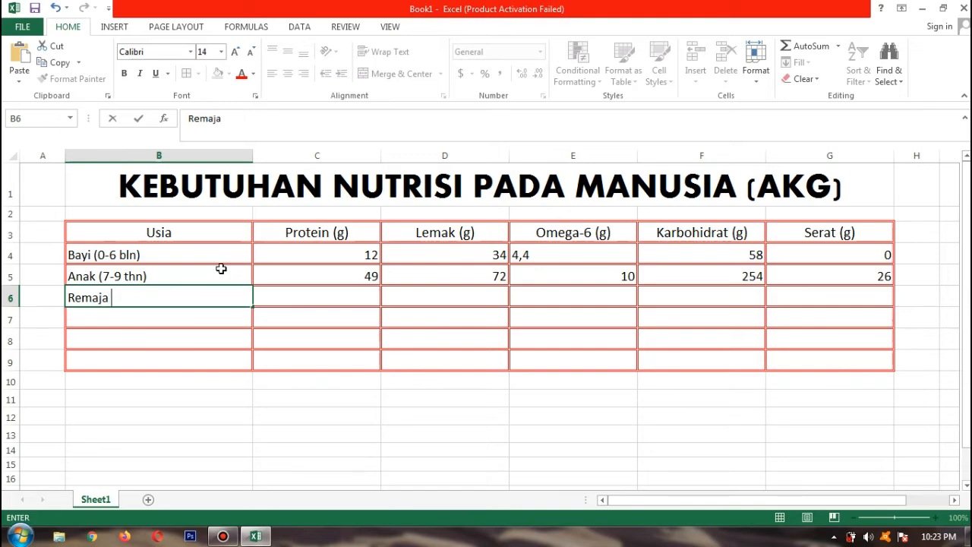
{"action": "type", "text": "(13-15 thn)"}
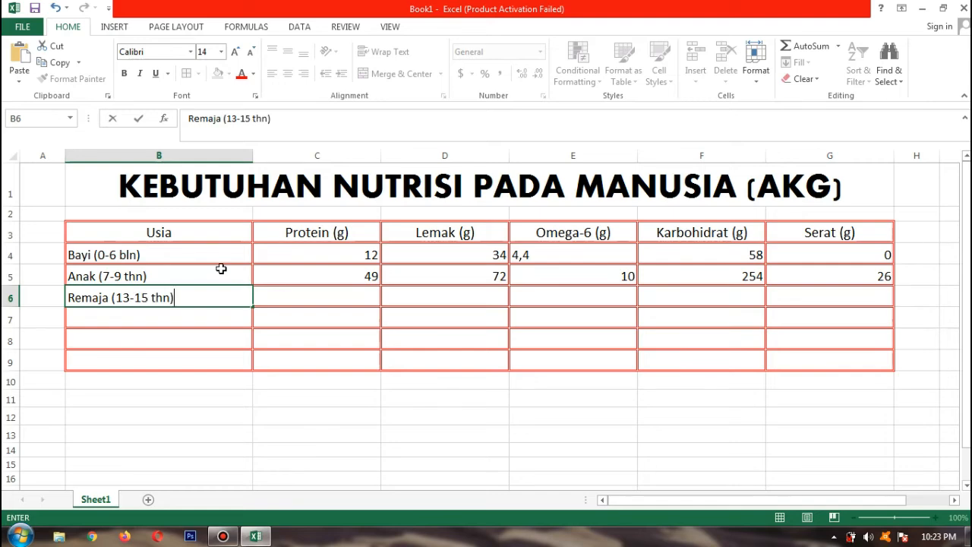
{"action": "key", "text": "Tab"}
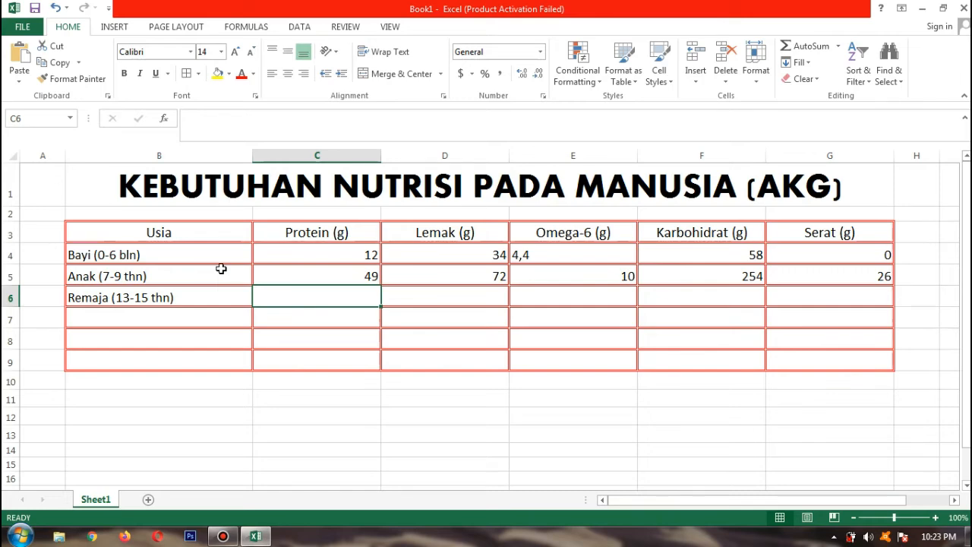
Step: Fill in the nutrient values for the Remaja row in C6:G6 with 72, 83, 16, 340 and 35
{"action": "type", "text": "72"}
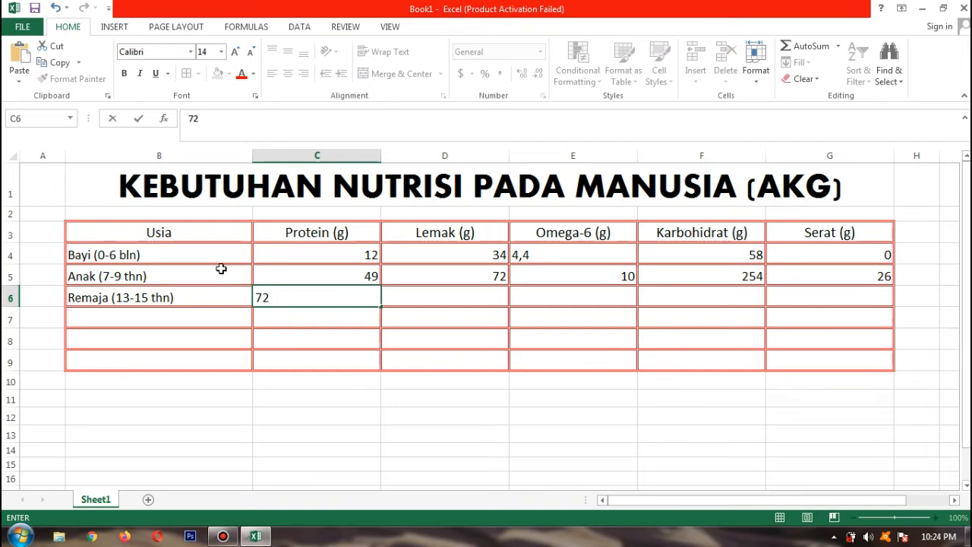
{"action": "key", "text": "Tab"}
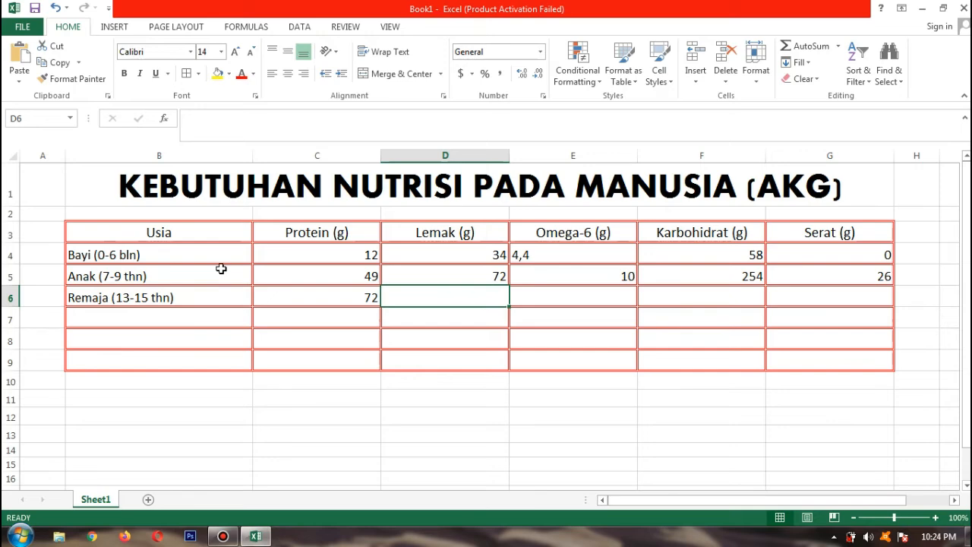
{"action": "type", "text": "83"}
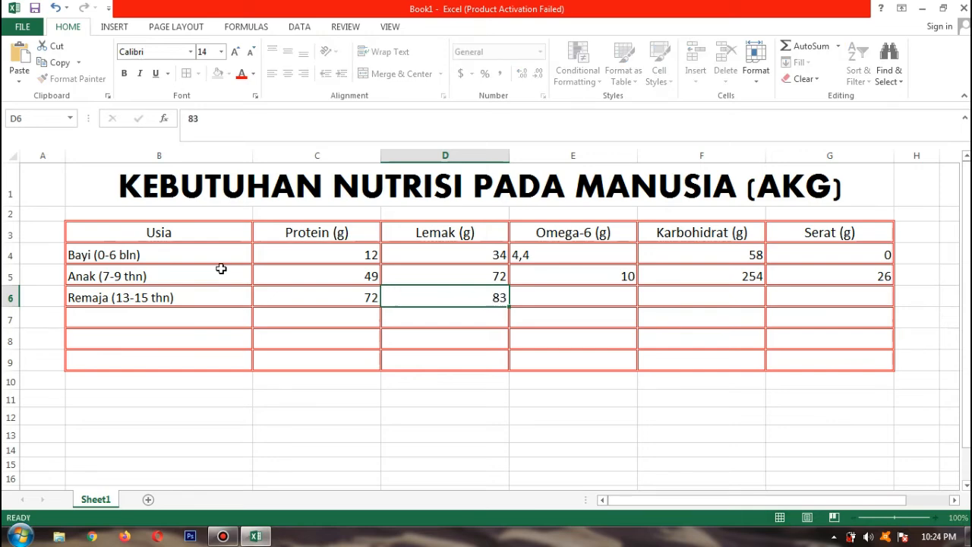
{"action": "key", "text": "Tab"}
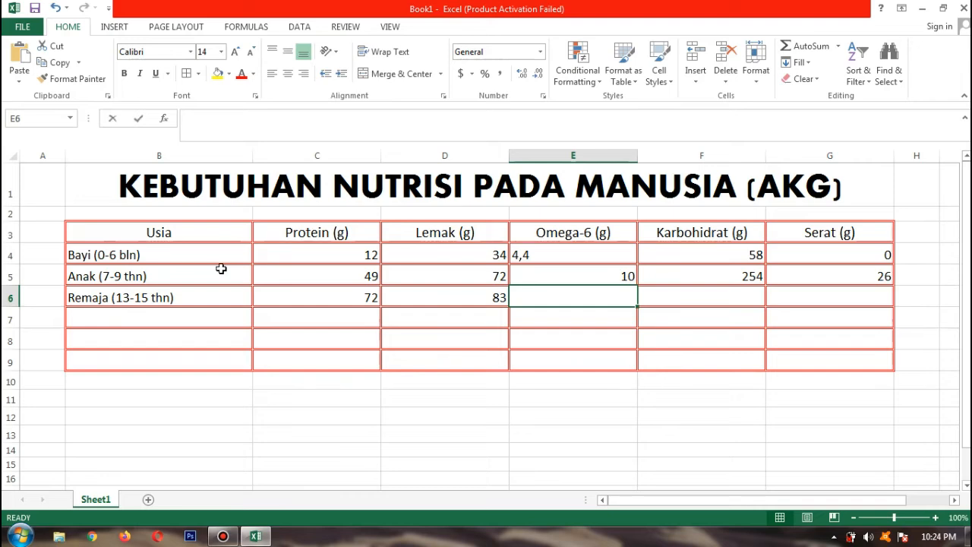
{"action": "type", "text": "16"}
{"action": "key", "text": "Tab"}
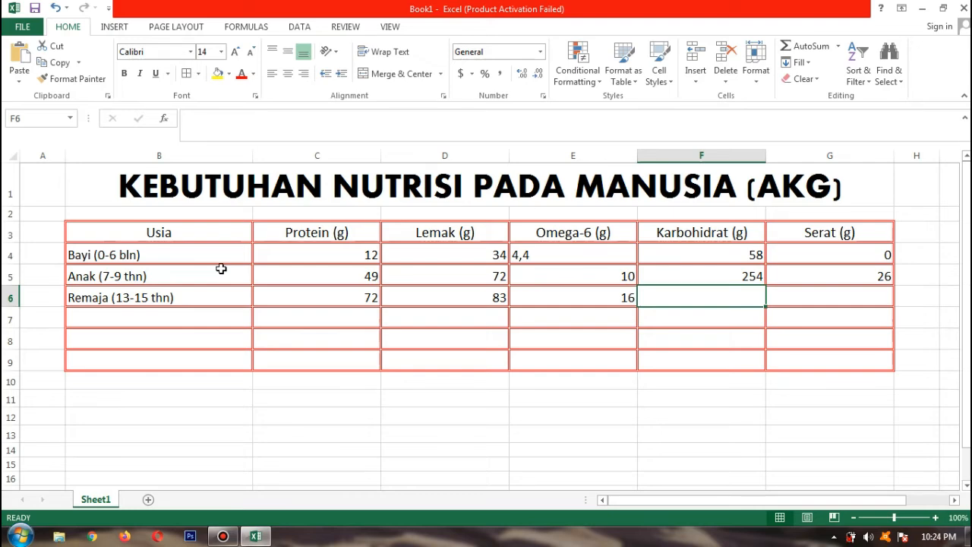
{"action": "type", "text": "340"}
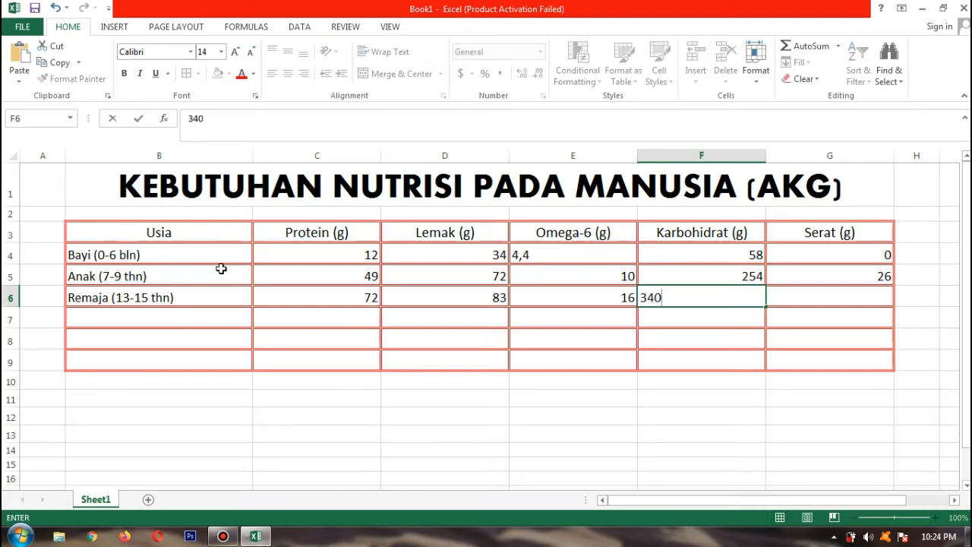
{"action": "key", "text": "Tab"}
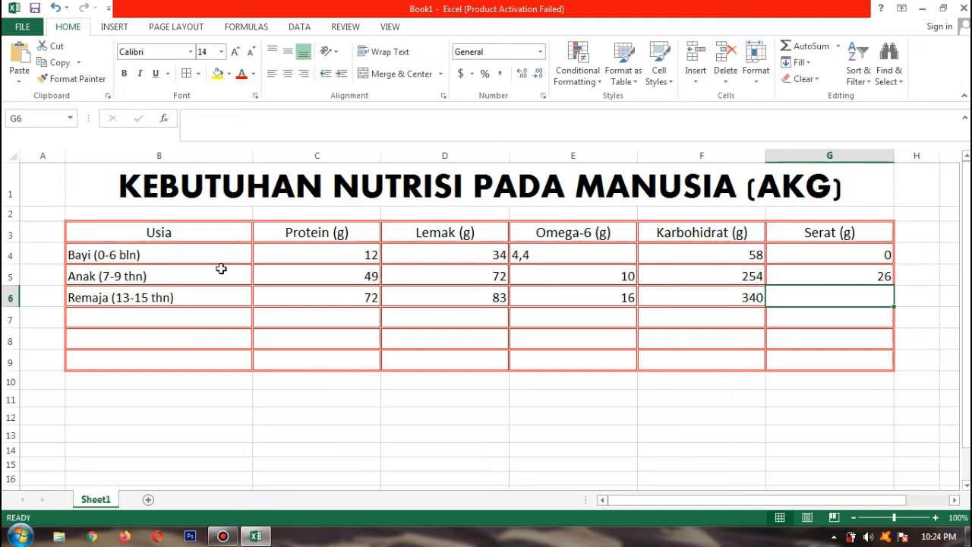
{"action": "type", "text": "35"}
{"action": "key", "text": "Return"}
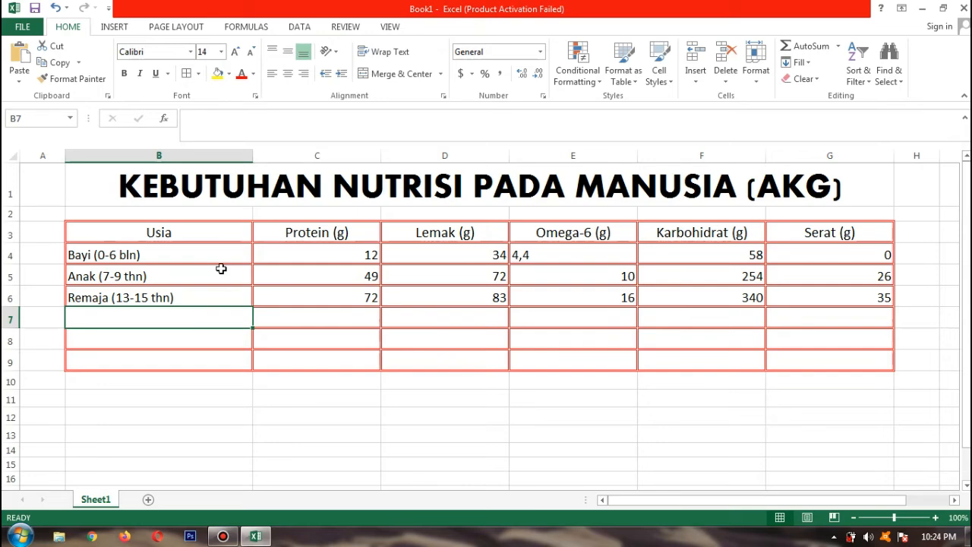
Step: Enter the age group "Dewasa (19-29 thn)" in B7
{"action": "type", "text": "Dewas"}
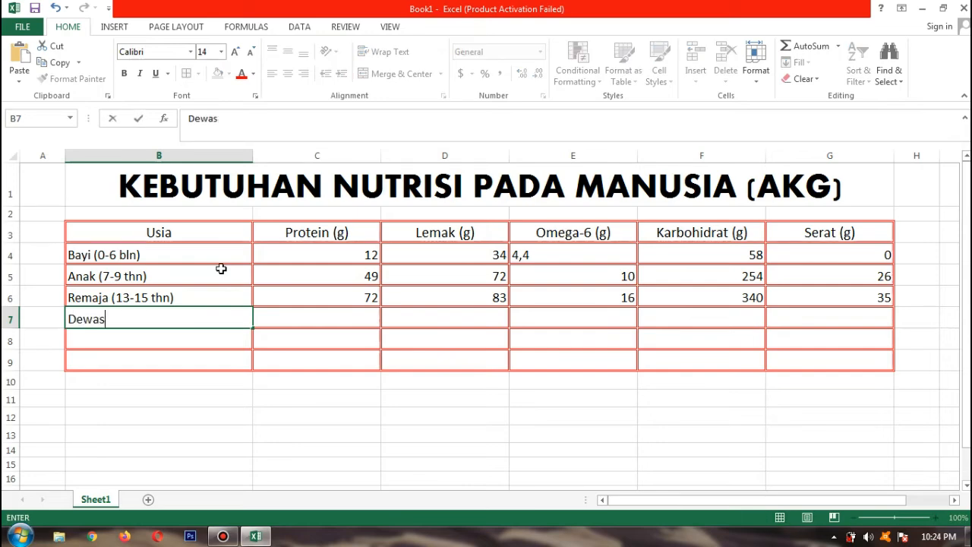
{"action": "type", "text": "a (19"}
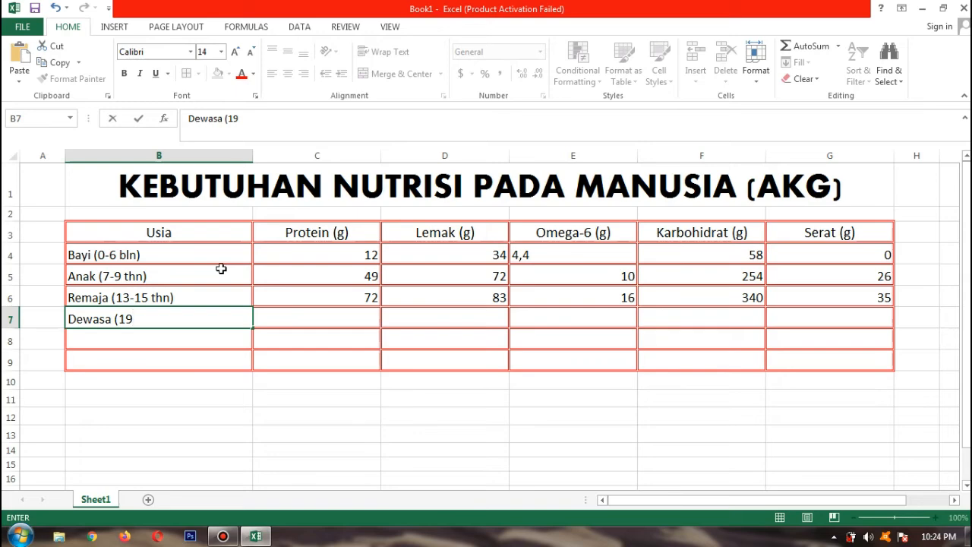
{"action": "type", "text": "-29 thn)"}
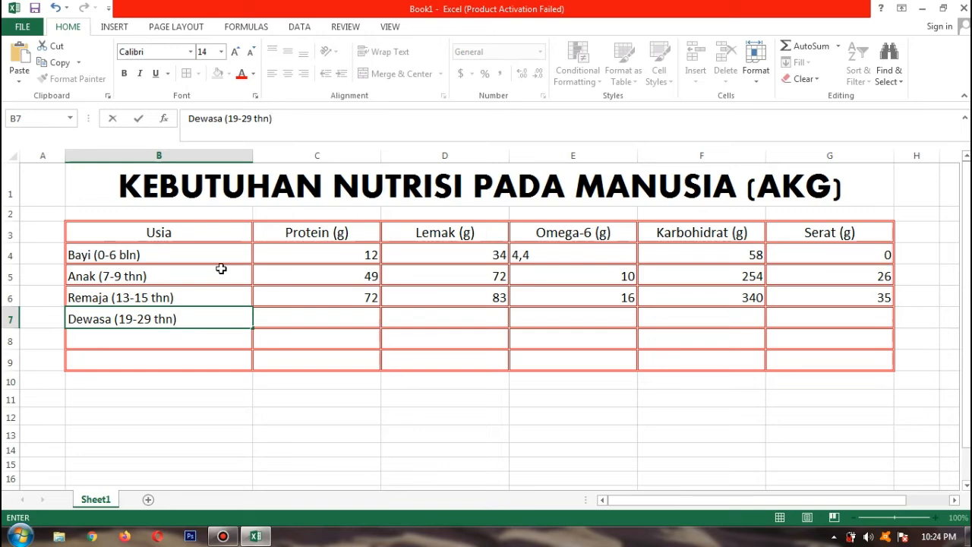
{"action": "key", "text": "Tab"}
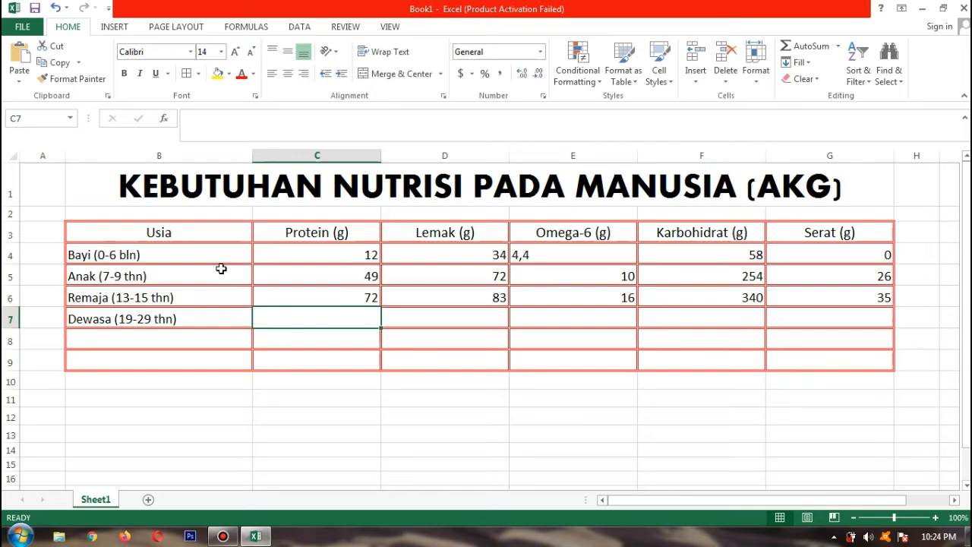
Step: Fill in the nutrient values for the Dewasa row in C7:G7 with 62, 91, 17, 375 and 38
{"action": "type", "text": "62"}
{"action": "key", "text": "Tab"}
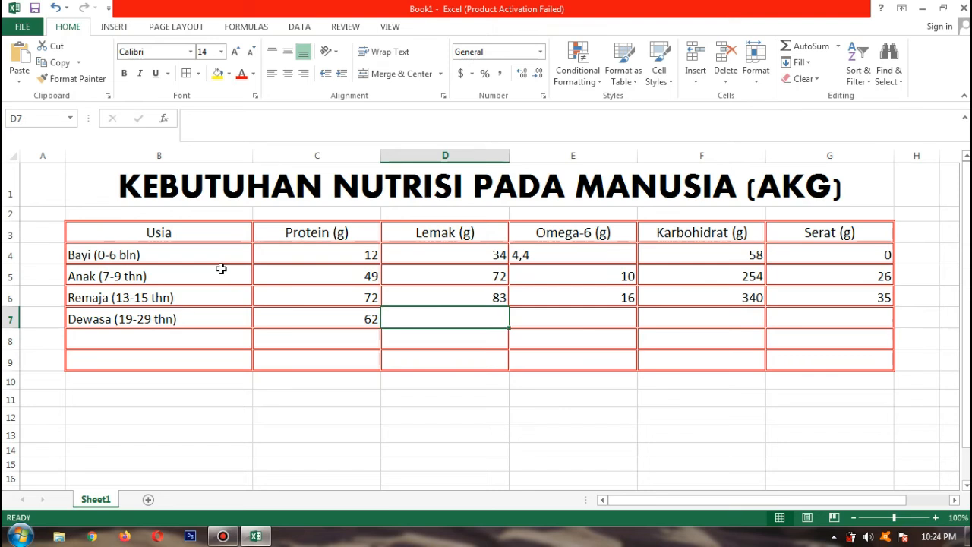
{"action": "type", "text": "91"}
{"action": "key", "text": "Tab"}
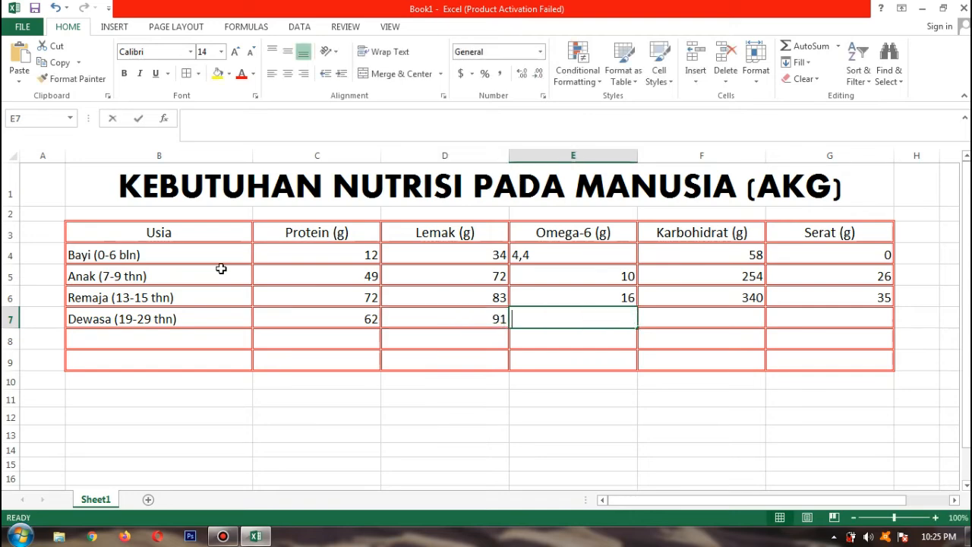
{"action": "type", "text": "17"}
{"action": "key", "text": "Tab"}
{"action": "key", "text": "Tab"}
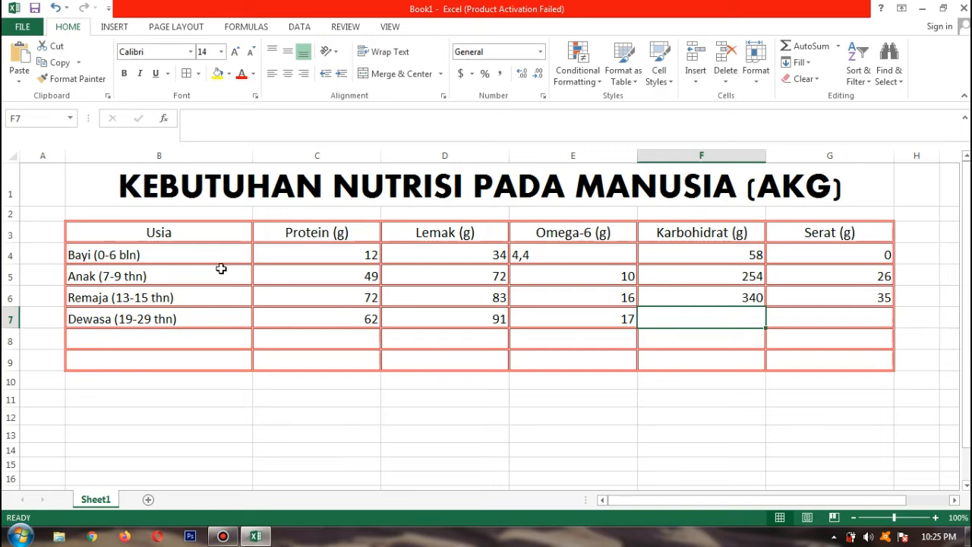
{"action": "type", "text": "37"}
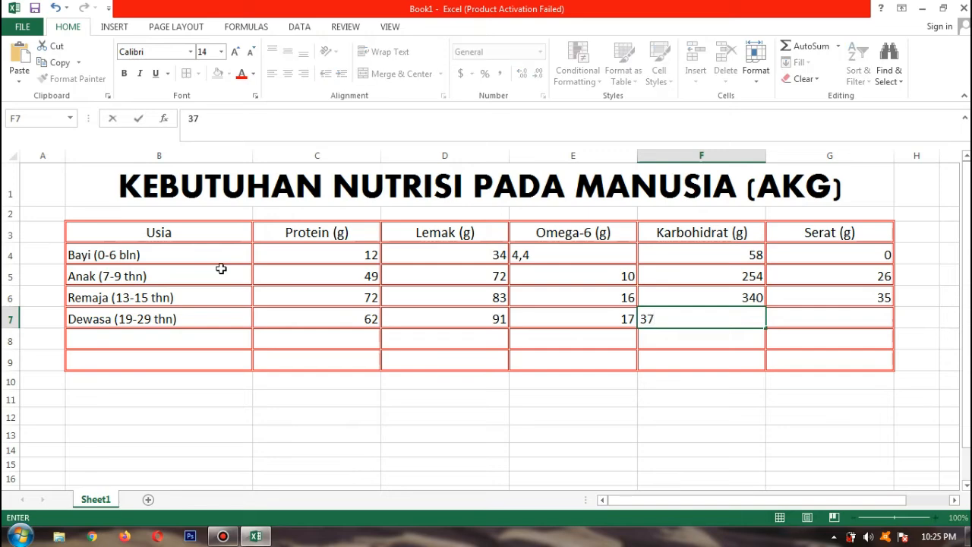
{"action": "type", "text": "5"}
{"action": "key", "text": "Tab"}
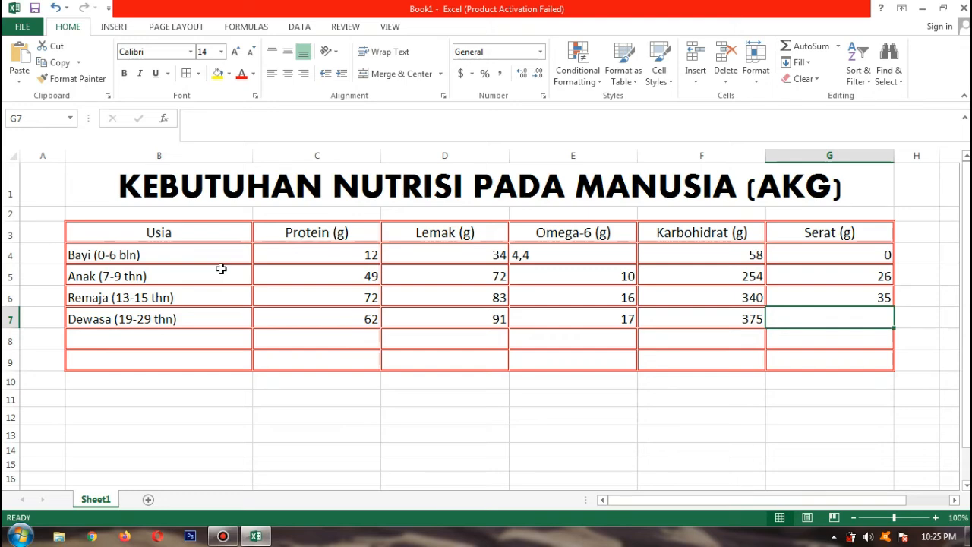
{"action": "type", "text": "38"}
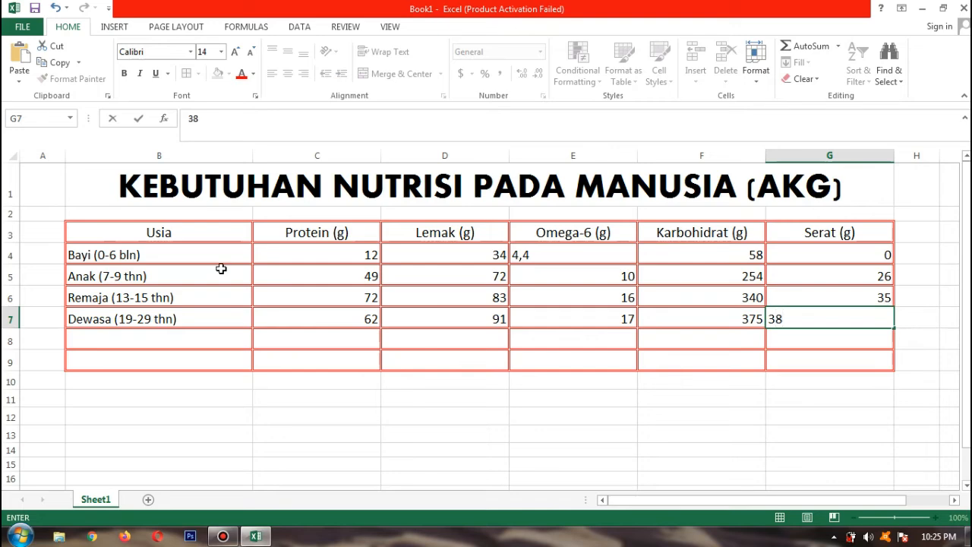
{"action": "key", "text": "Return"}
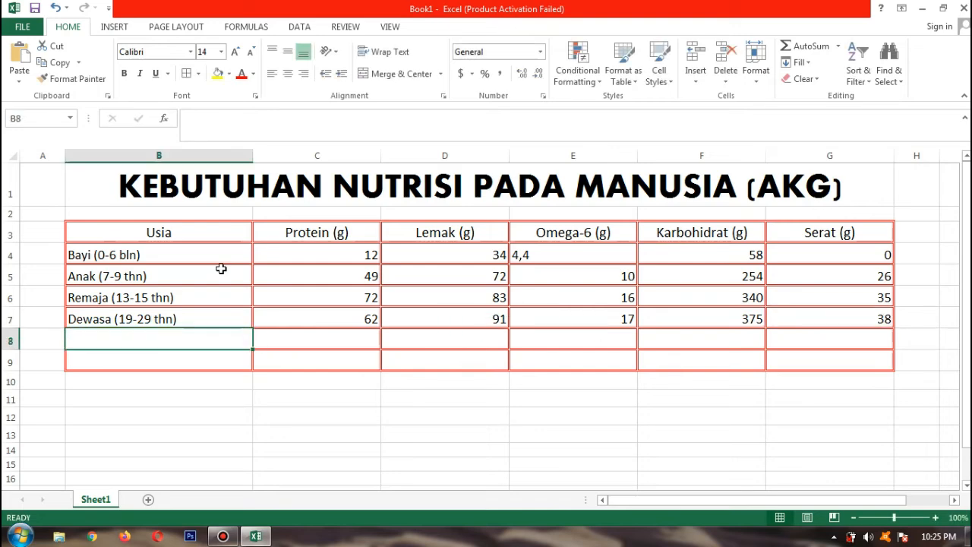
Step: Enter the age group "Orang Tua (50-64 thn)" in B8
{"action": "type", "text": "Orang "}
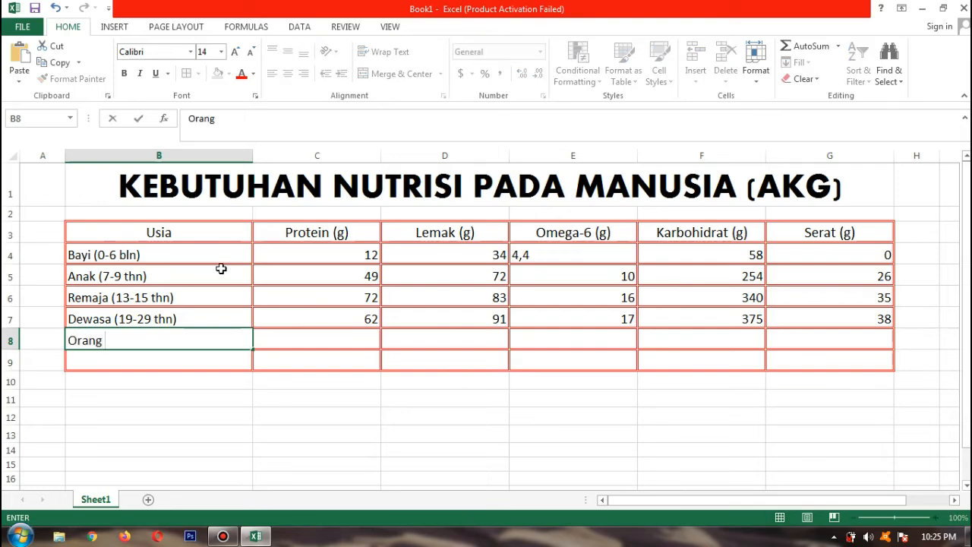
{"action": "type", "text": "Tua (50-"}
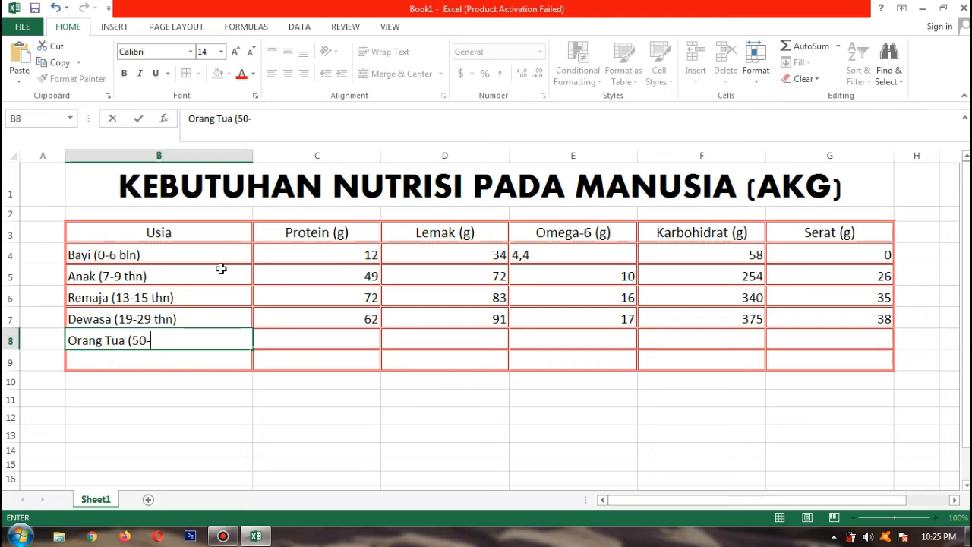
{"action": "type", "text": "64 thn)"}
{"action": "key", "text": "Tab"}
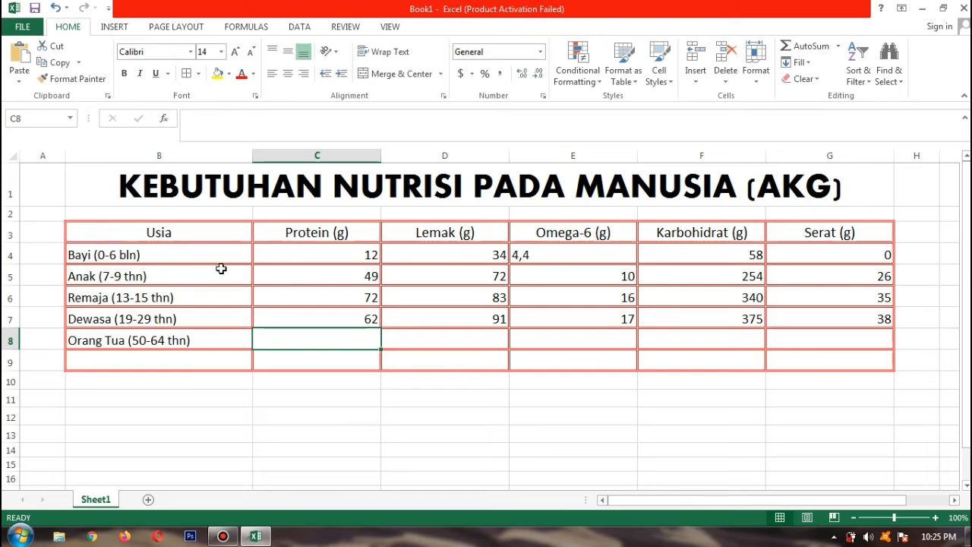
Step: Fill in the nutrient values for the Orang Tua row in C8:G8 with 65, 65, 14, 349 and 33
{"action": "type", "text": "65"}
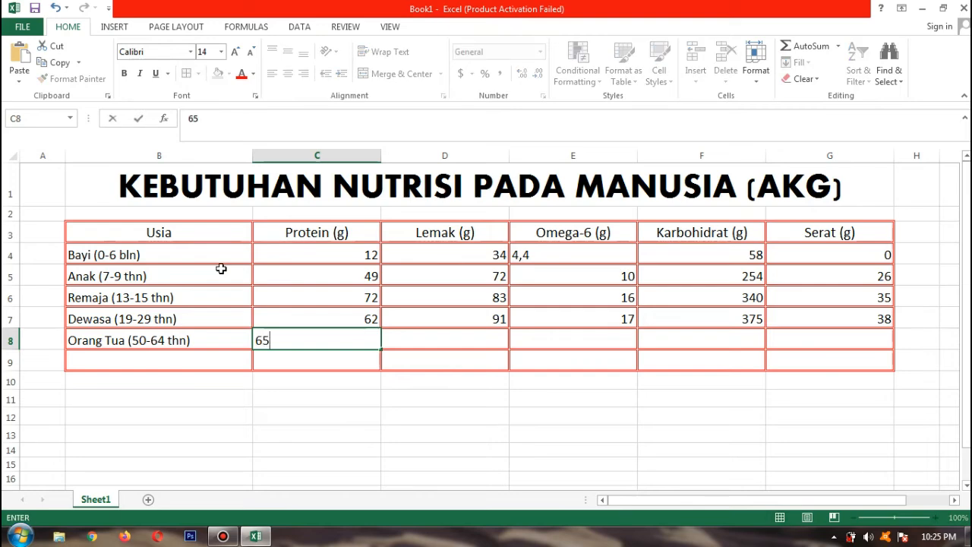
{"action": "key", "text": "Tab"}
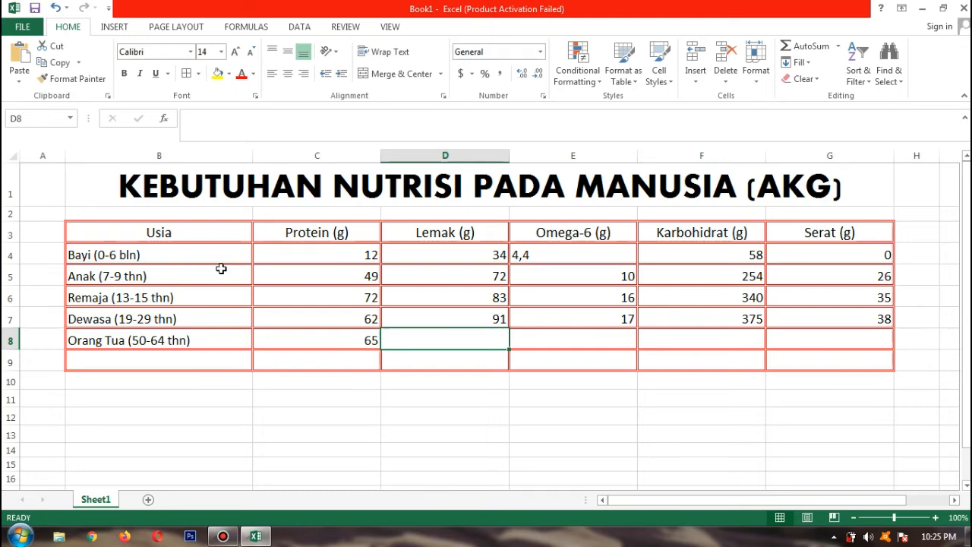
{"action": "type", "text": "65"}
{"action": "key", "text": "Tab"}
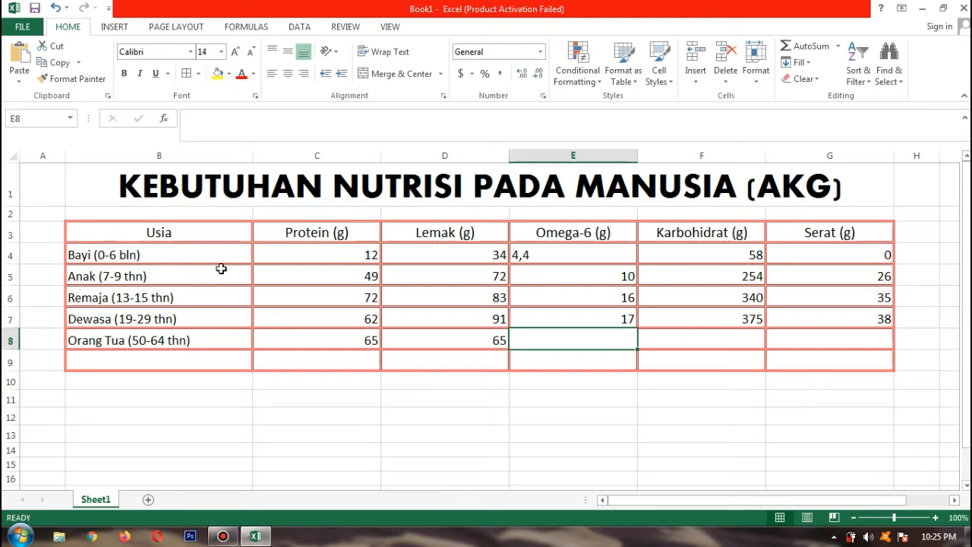
{"action": "type", "text": "14"}
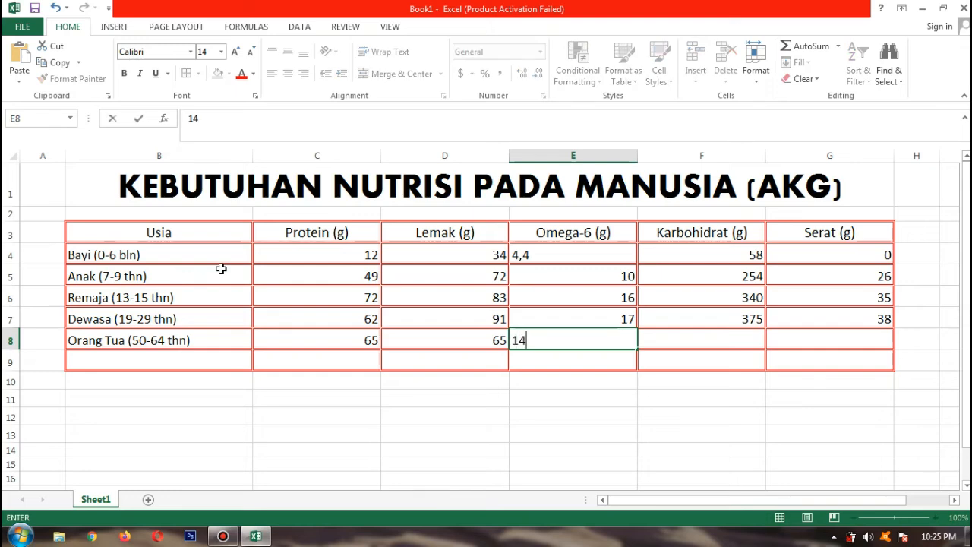
{"action": "key", "text": "Tab"}
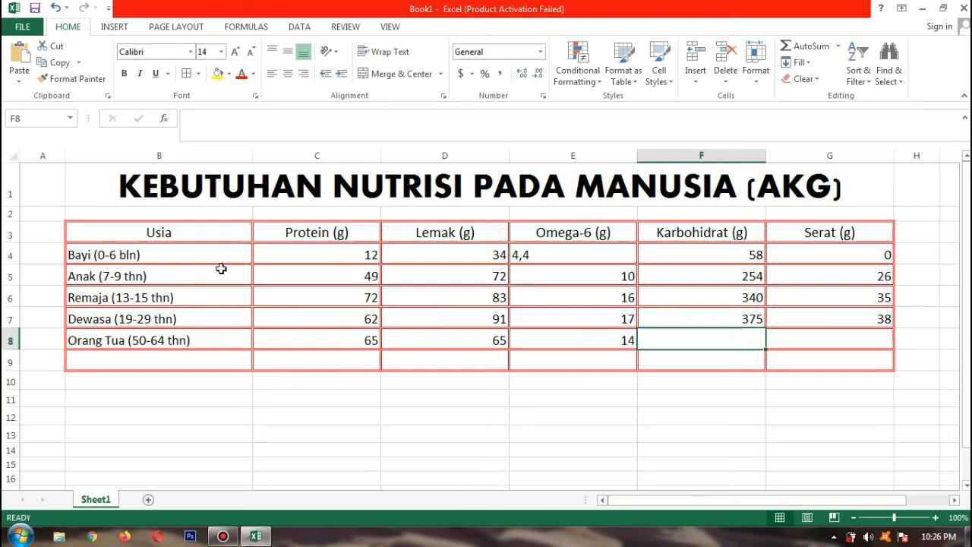
{"action": "type", "text": "349"}
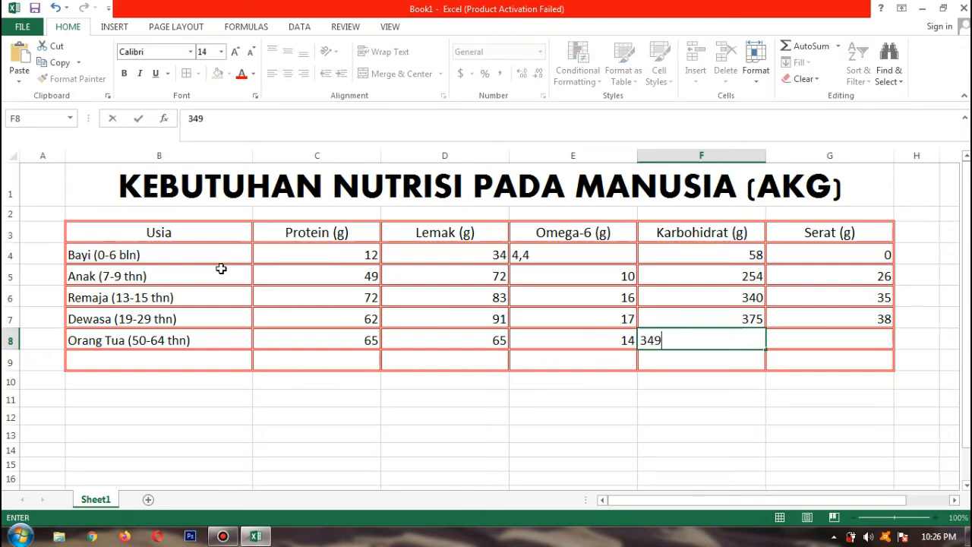
{"action": "key", "text": "Tab"}
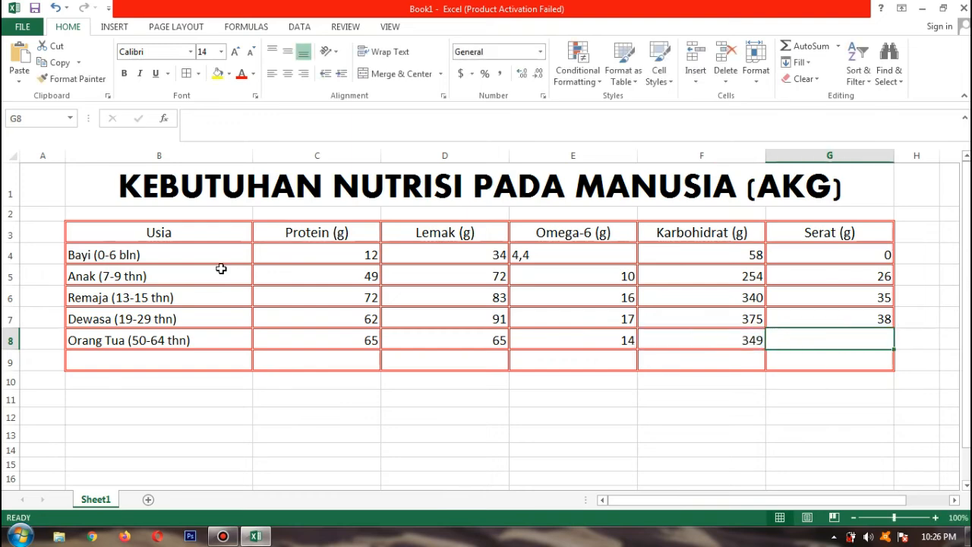
{"action": "type", "text": "33"}
{"action": "key", "text": "Return"}
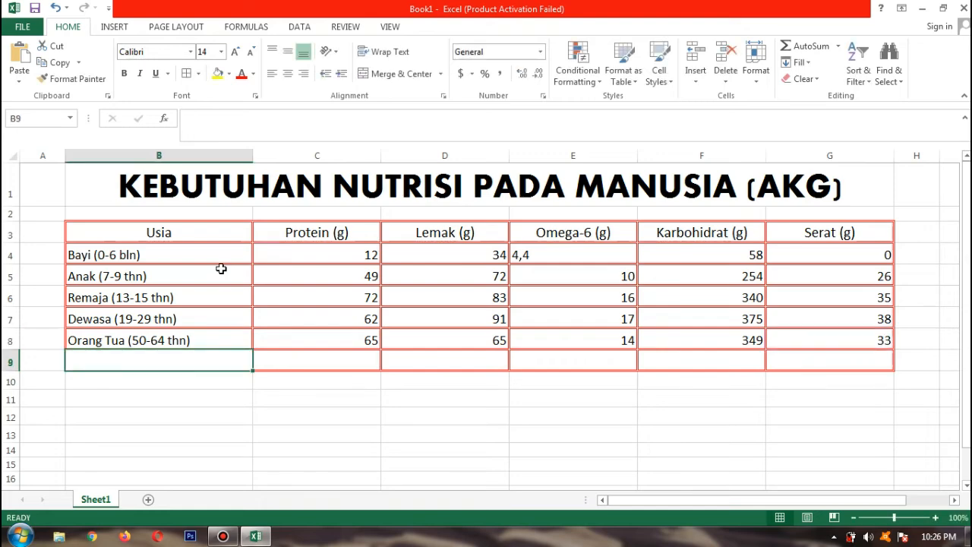
Step: Enter the age group "Lansia (>80 thn)" in B9
{"action": "type", "text": "Lansia"}
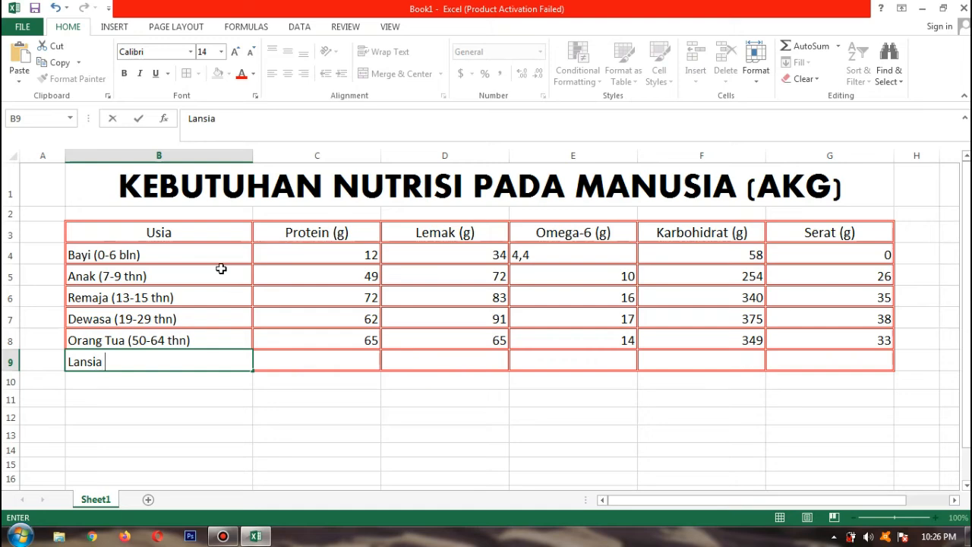
{"action": "type", "text": " (>80 thn"}
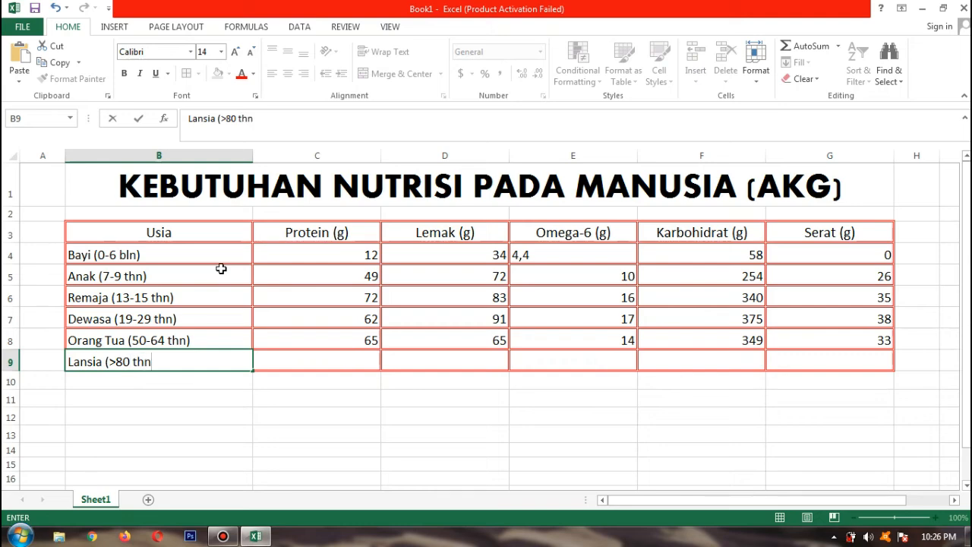
{"action": "type", "text": ")"}
{"action": "key", "text": "Tab"}
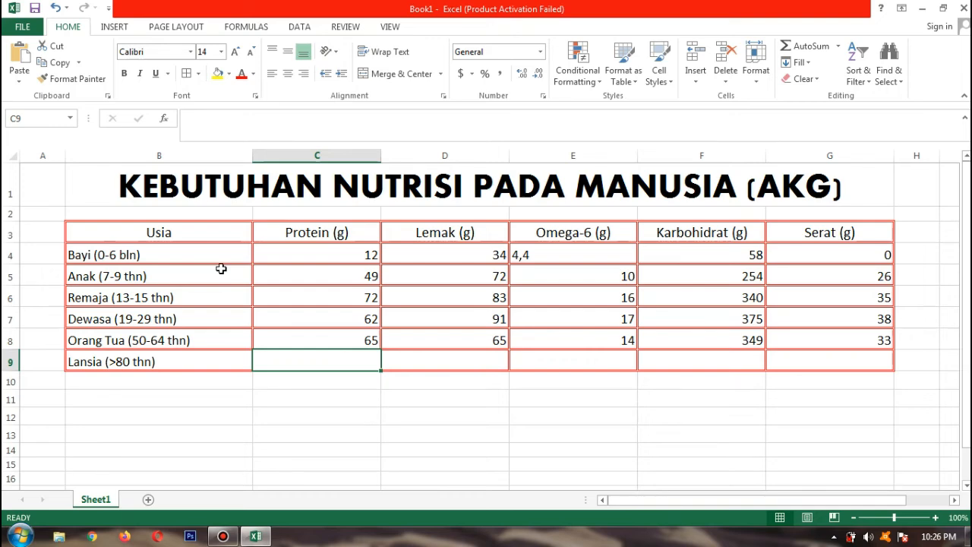
Step: Fill in the nutrient values for the Lansia row in C9:G9 with 60, 42, 14, 248 and 22
{"action": "type", "text": "60"}
{"action": "key", "text": "Tab"}
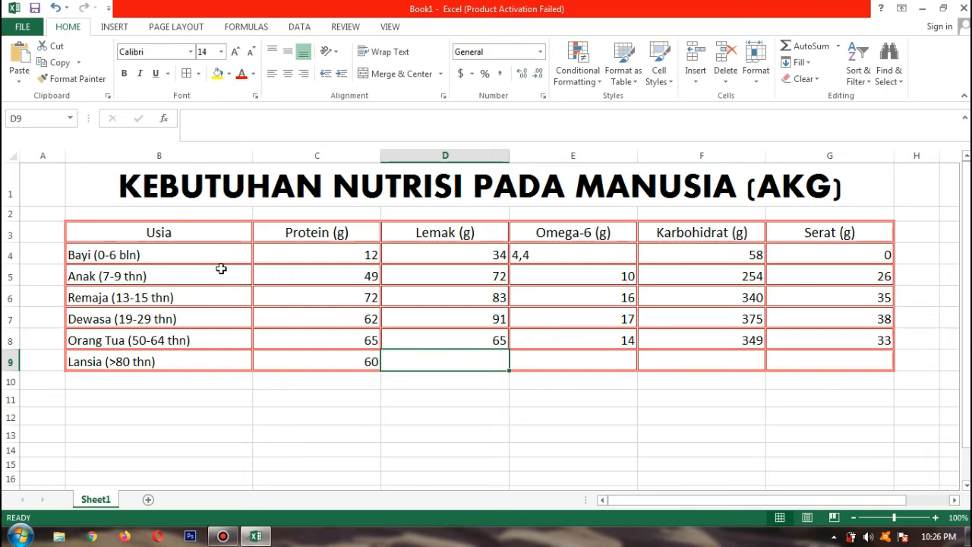
{"action": "type", "text": "42"}
{"action": "key", "text": "Tab"}
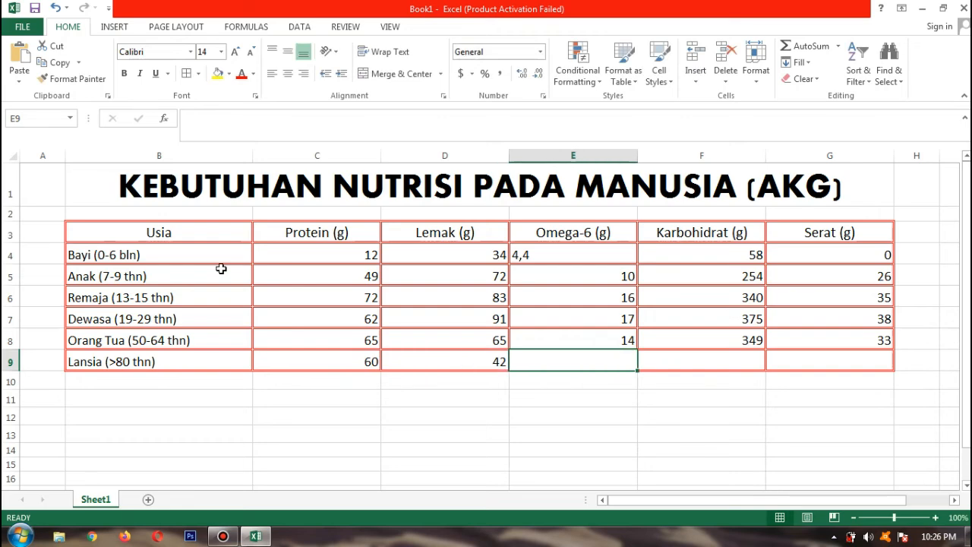
{"action": "type", "text": "14"}
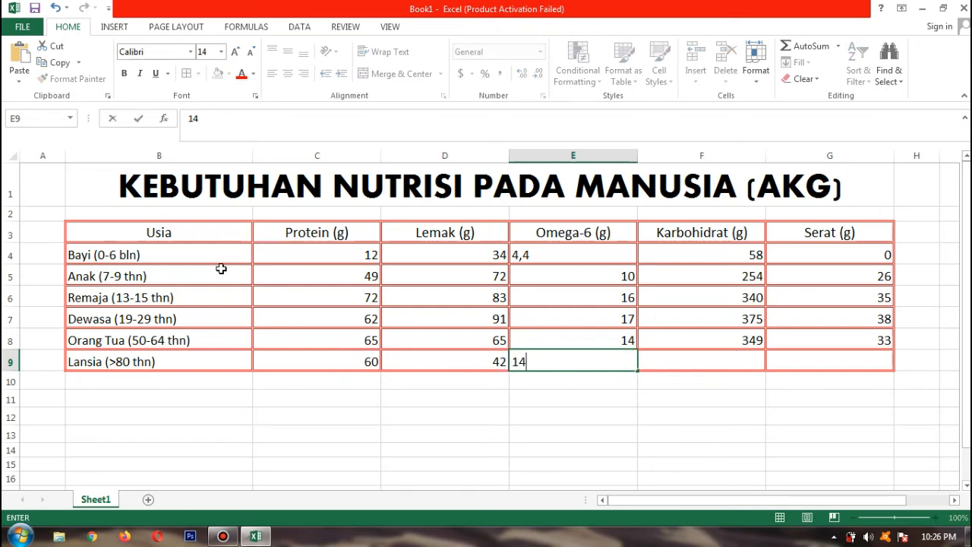
{"action": "key", "text": "Tab"}
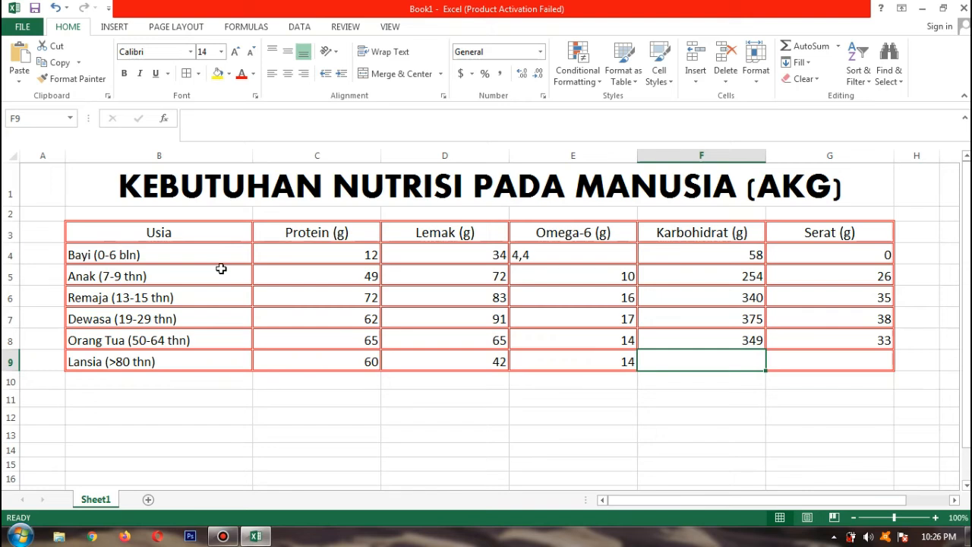
{"action": "type", "text": "248"}
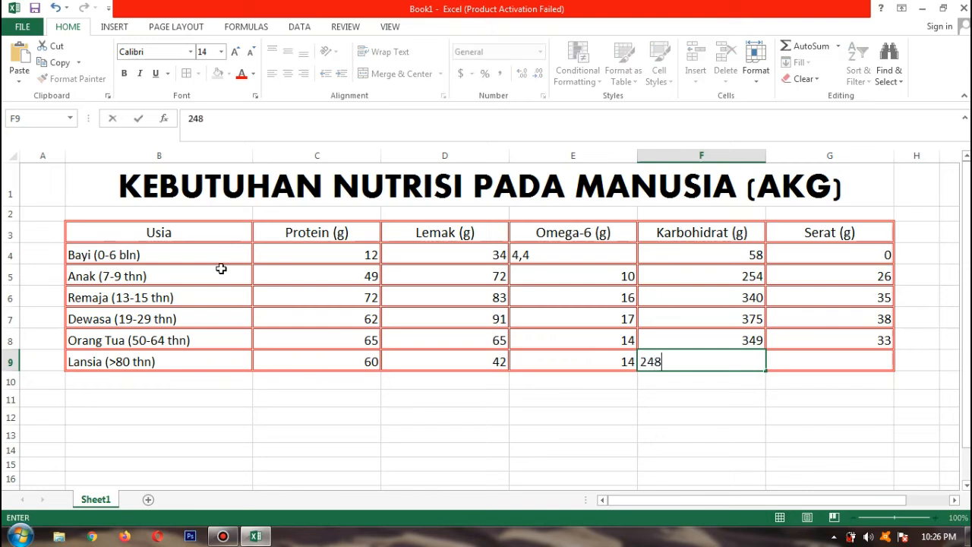
{"action": "key", "text": "Tab"}
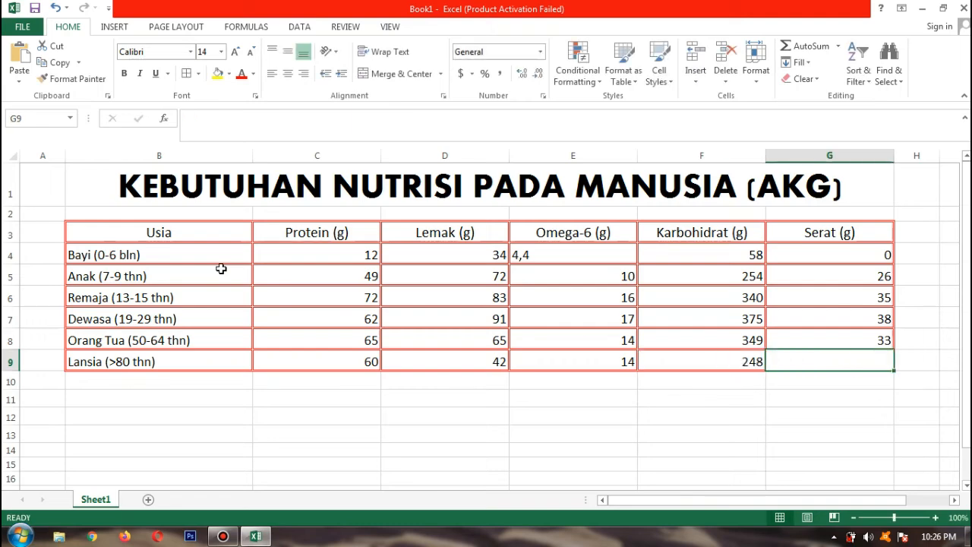
{"action": "type", "text": "22"}
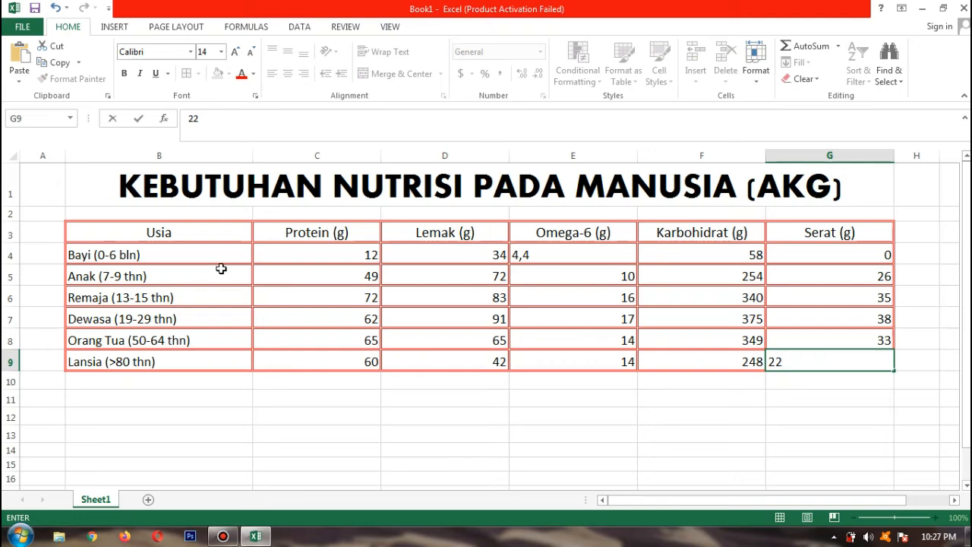
{"action": "key", "text": "Return"}
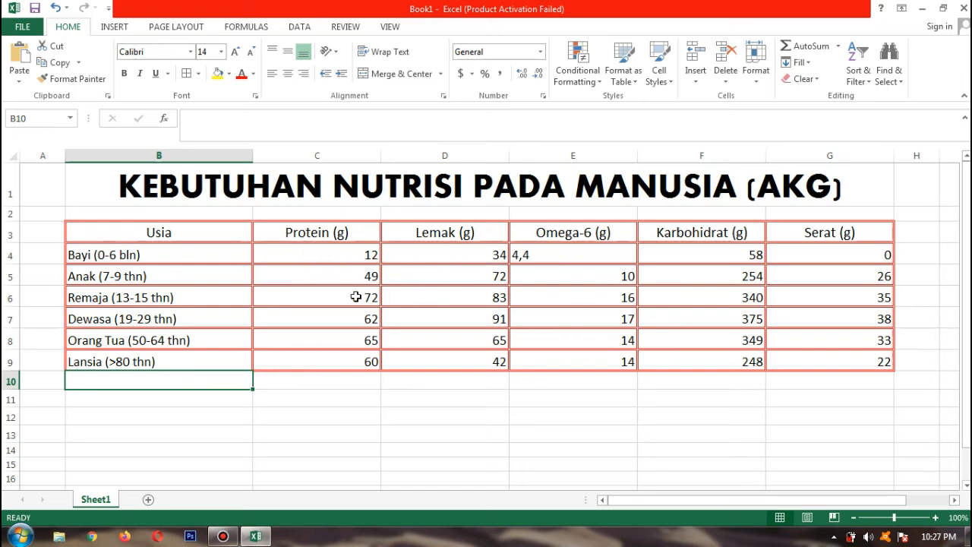
Step: Center the nutrient values in C4:G9 both horizontally and vertically
{"action": "mouse_move", "coordinate": [316, 254]}
{"action": "left_mouse_down"}
{"action": "mouse_move", "coordinate": [544, 278]}
{"action": "mouse_move", "coordinate": [758, 324]}
{"action": "mouse_move", "coordinate": [857, 363]}
{"action": "left_mouse_up"}
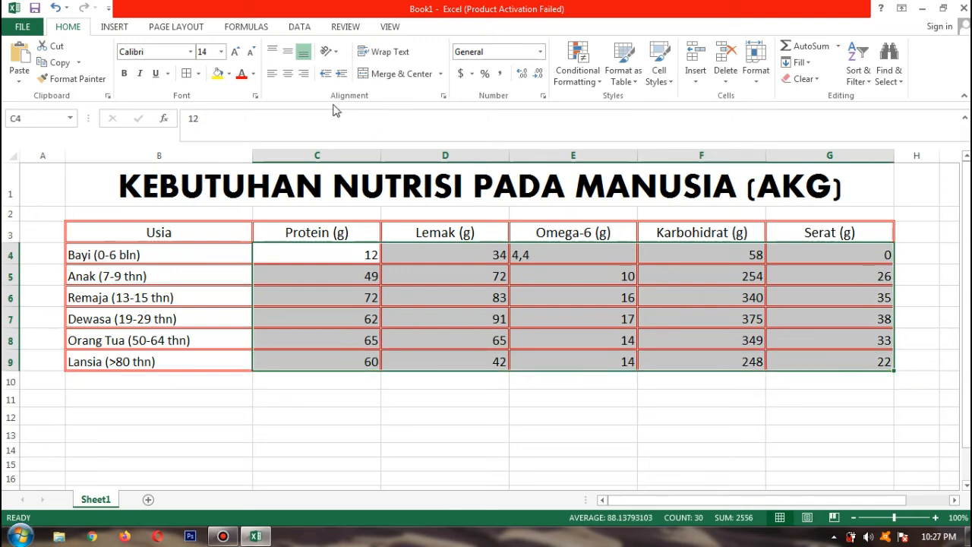
{"action": "left_click", "coordinate": [290, 74]}
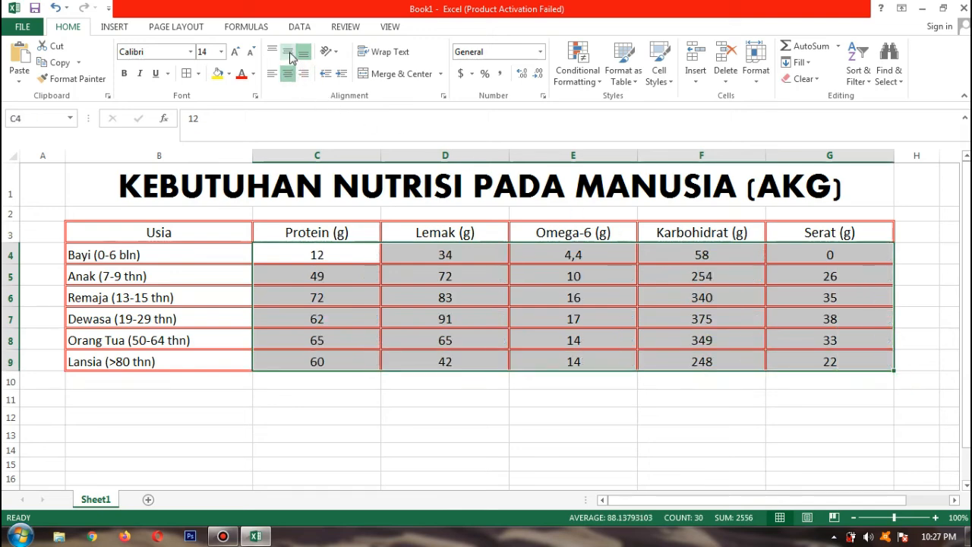
{"action": "left_click", "coordinate": [290, 51]}
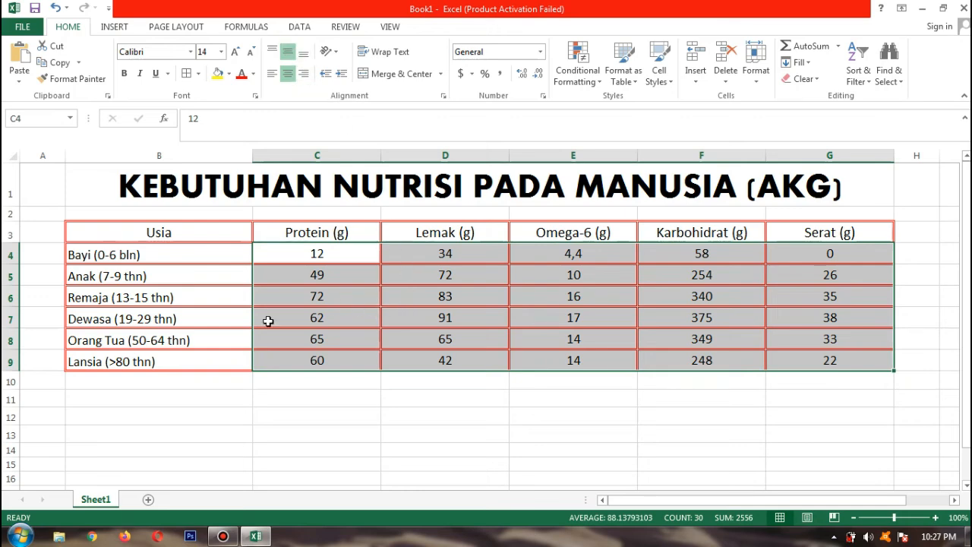
{"action": "left_click", "coordinate": [278, 261]}
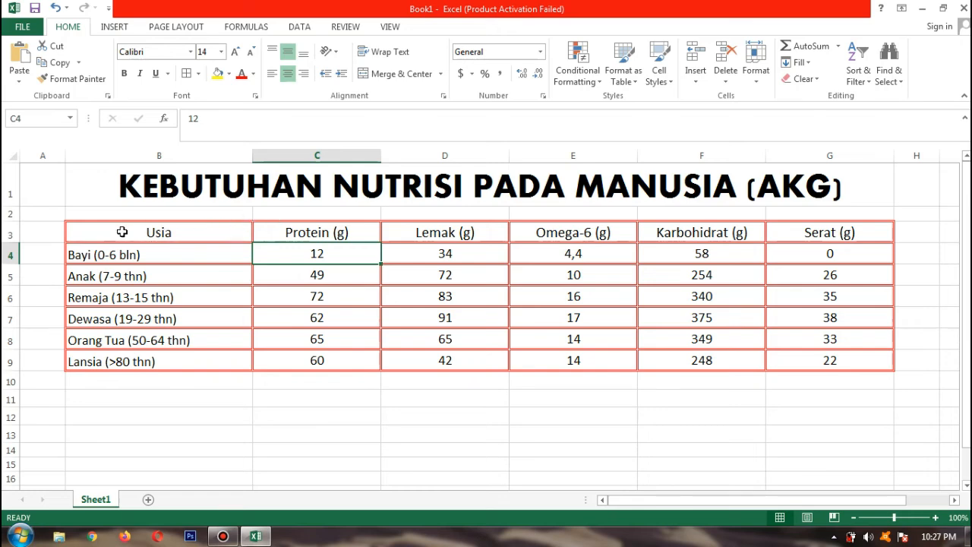
Step: Make header row 3 taller, nearly double its height, and bold the column headings in B3:G3
{"action": "left_click", "coordinate": [96, 229]}
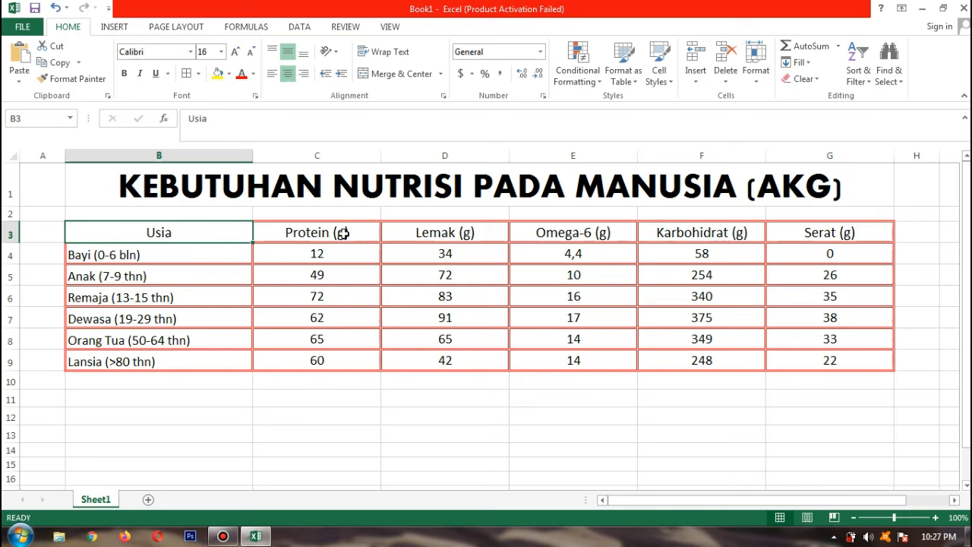
{"action": "left_click_drag", "start_coordinate": [12, 241], "coordinate": [13, 257]}
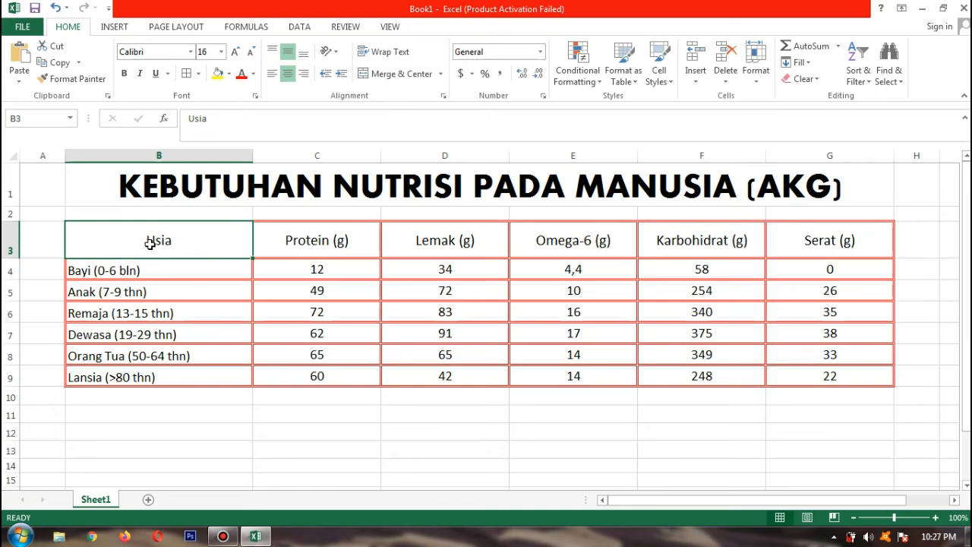
{"action": "left_click_drag", "start_coordinate": [147, 241], "coordinate": [848, 245]}
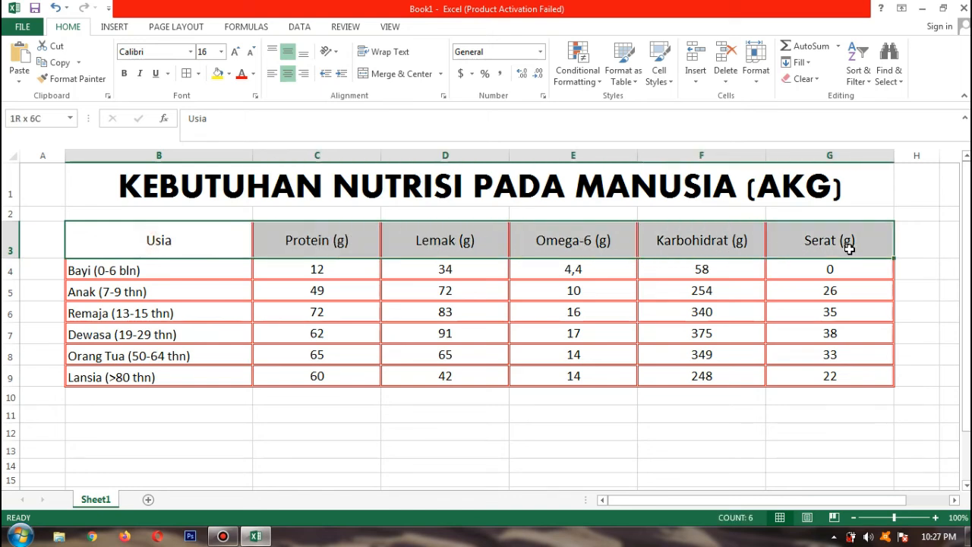
{"action": "left_click", "coordinate": [124, 74]}
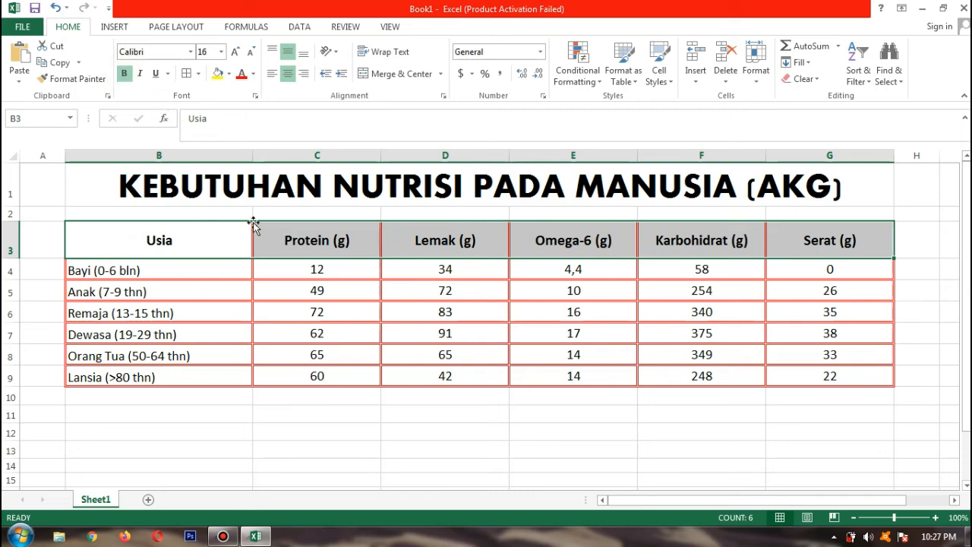
{"action": "left_click", "coordinate": [316, 311]}
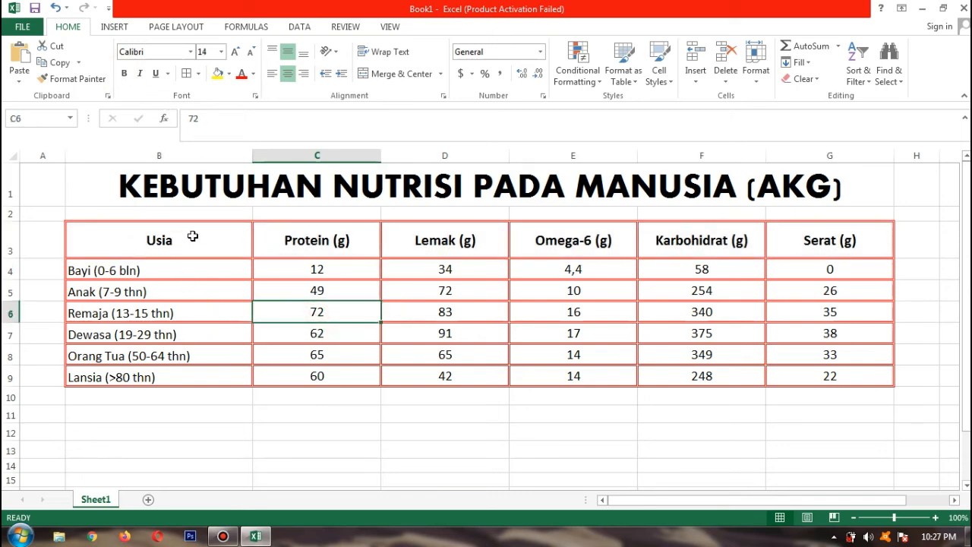
Step: Fill the header cells B3:G3 with the standard yellow color
{"action": "left_click_drag", "start_coordinate": [181, 238], "coordinate": [809, 239]}
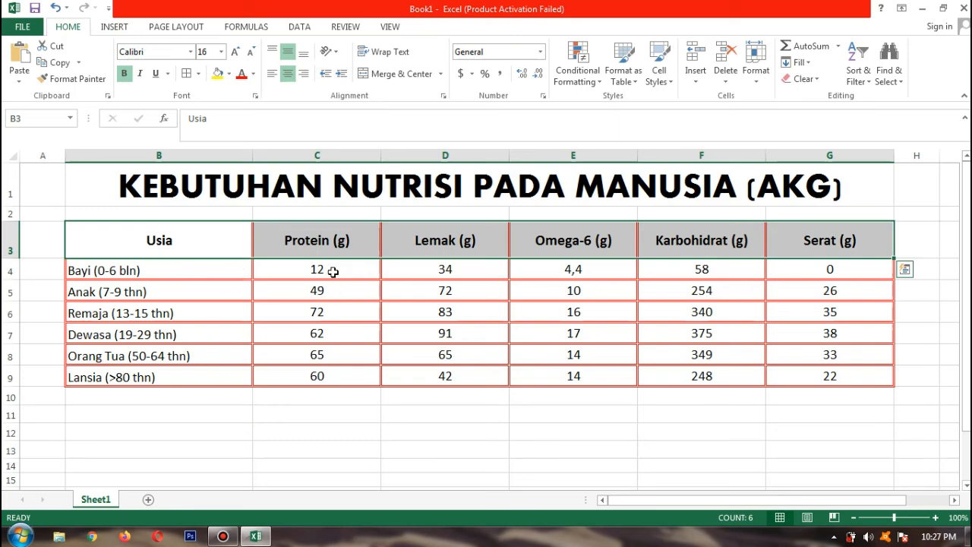
{"action": "left_click", "coordinate": [230, 73]}
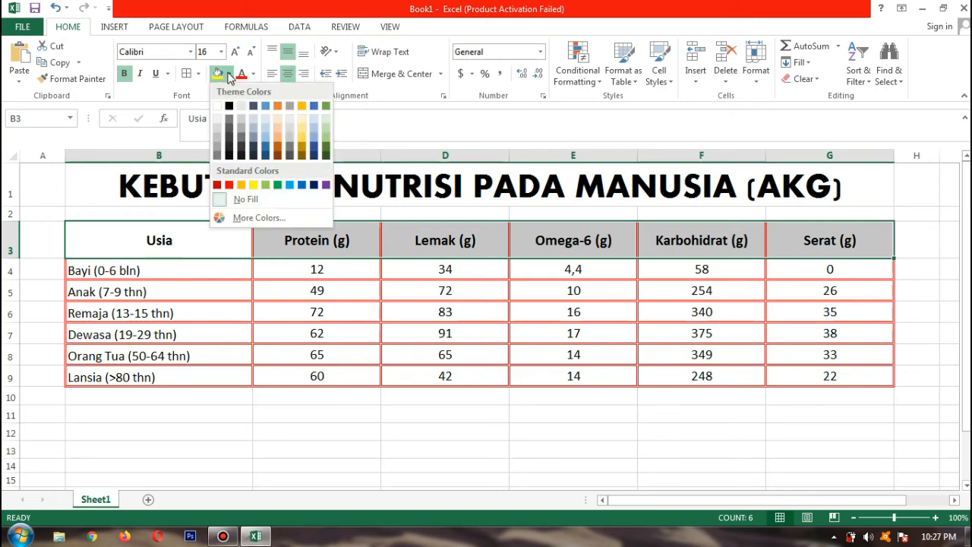
{"action": "left_click", "coordinate": [253, 185]}
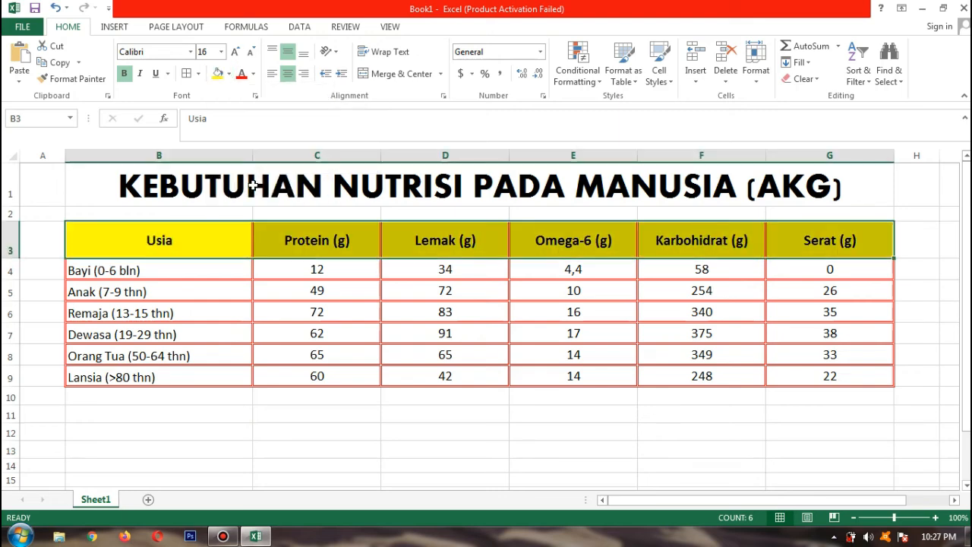
{"action": "left_click", "coordinate": [294, 290]}
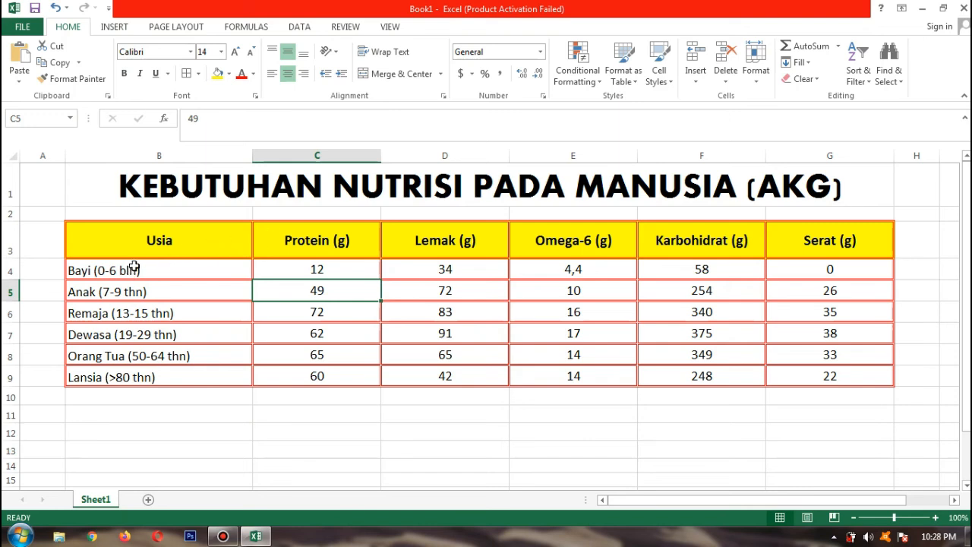
Step: Fill the table body cells B4:G9 with the standard light green color
{"action": "left_click_drag", "start_coordinate": [136, 270], "coordinate": [801, 376]}
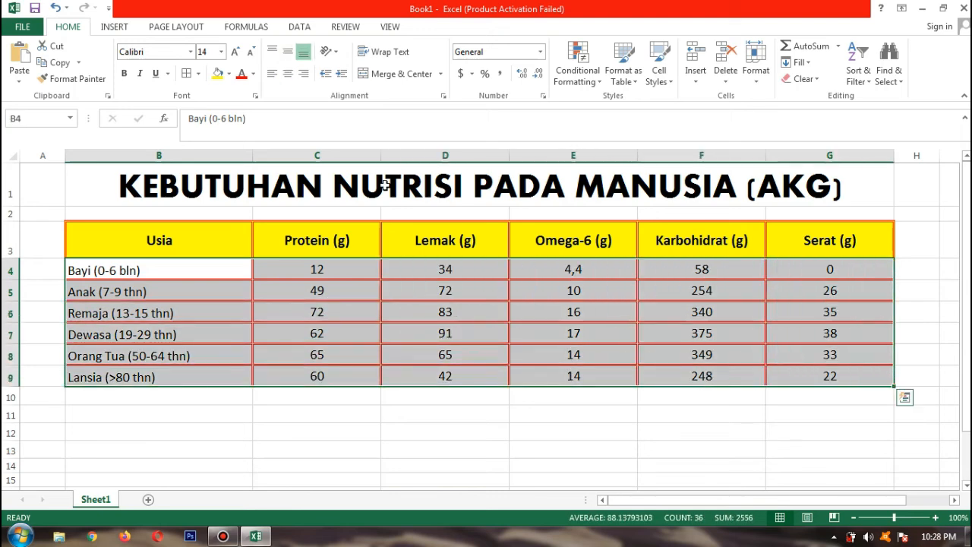
{"action": "left_click", "coordinate": [229, 73]}
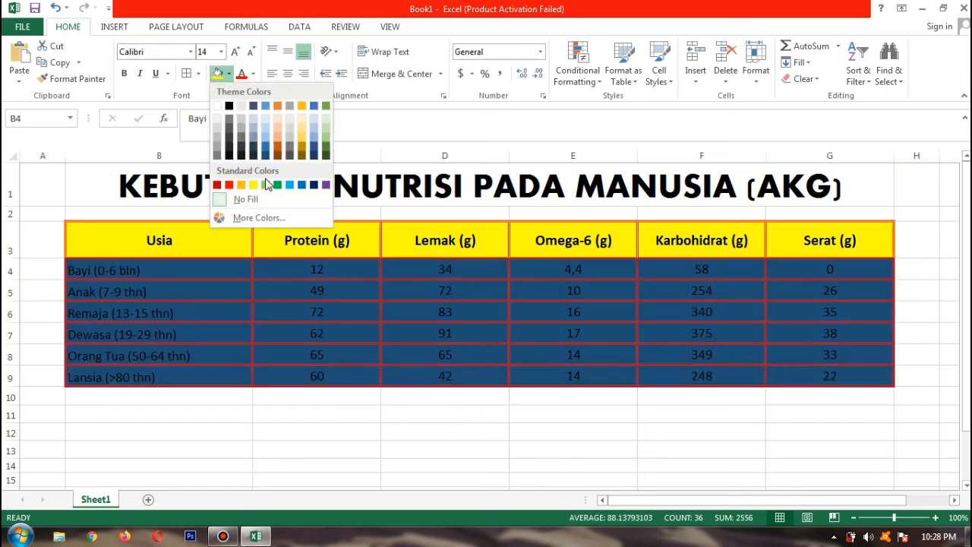
{"action": "left_click", "coordinate": [267, 187]}
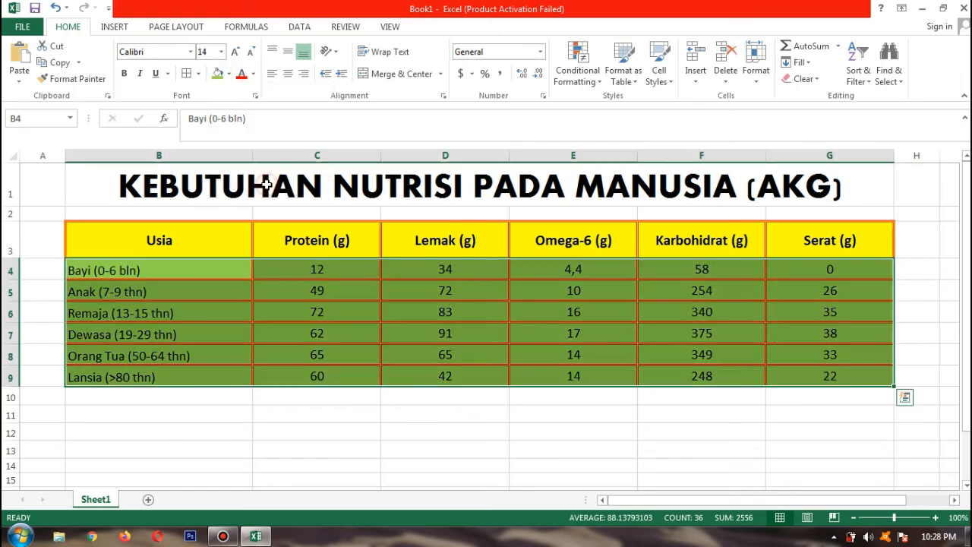
{"action": "left_click", "coordinate": [714, 410]}
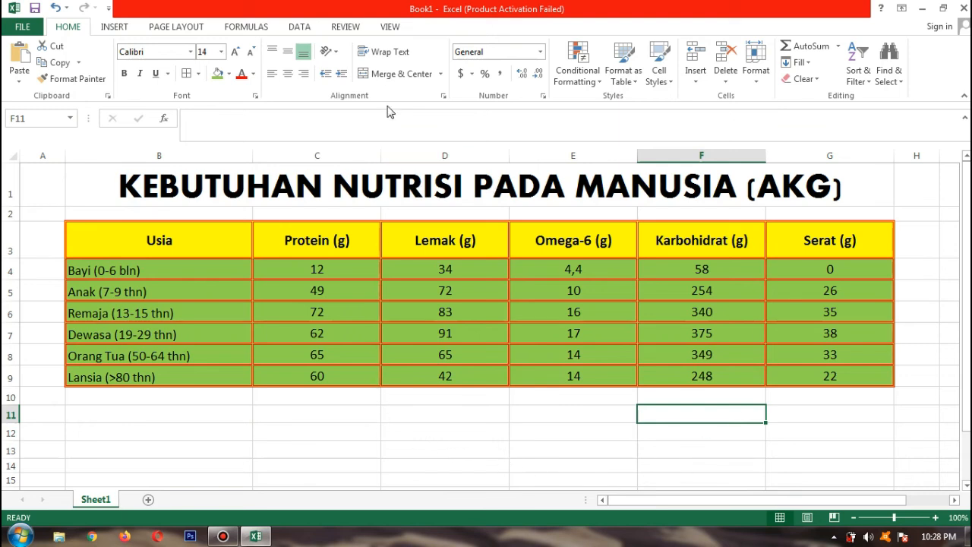
Step: Hide the worksheet gridlines around the nutrition table on Sheet1
{"action": "left_click", "coordinate": [389, 27]}
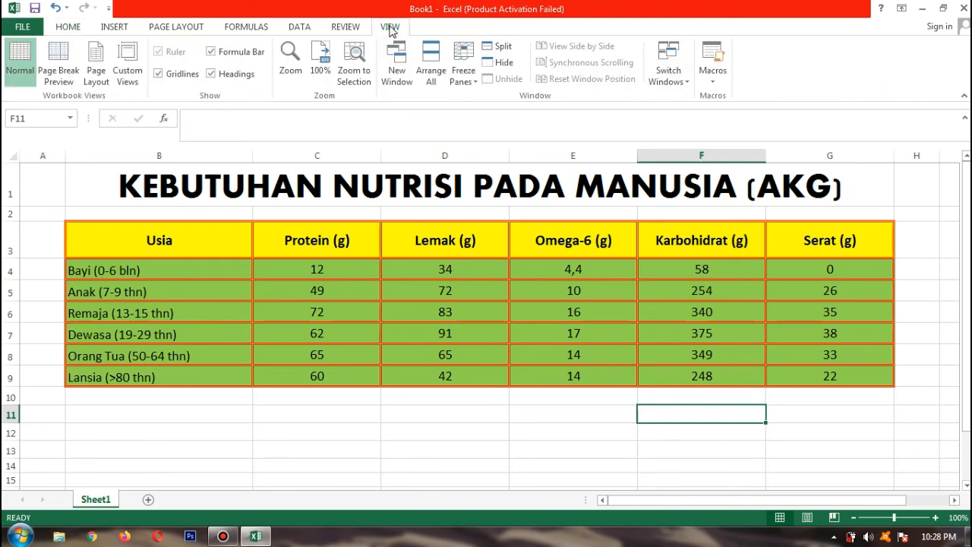
{"action": "left_click", "coordinate": [159, 74]}
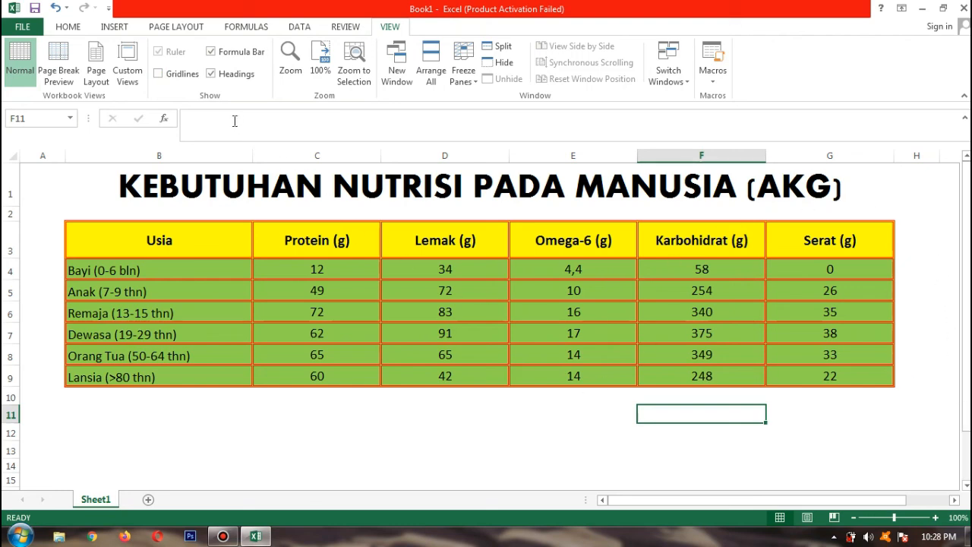
{"action": "left_click", "coordinate": [159, 74]}
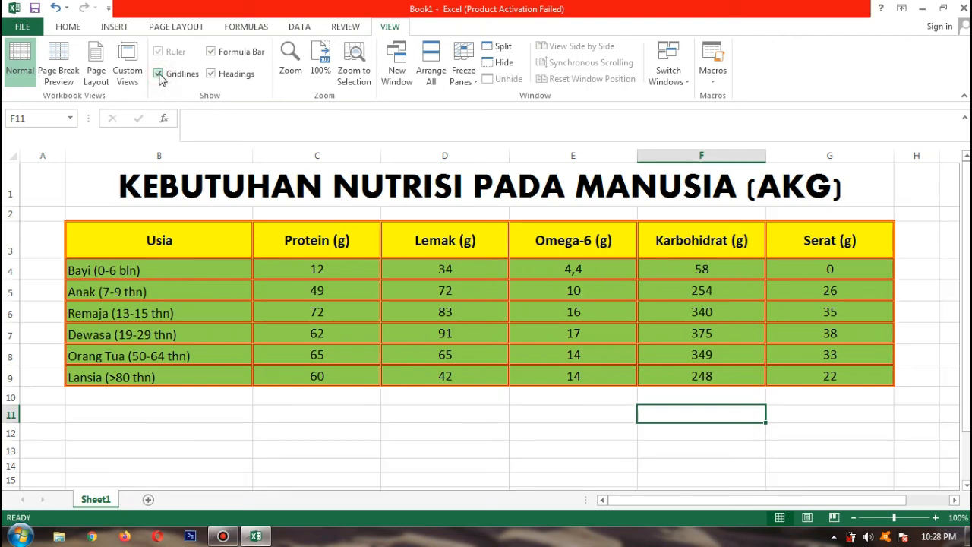
{"action": "left_click", "coordinate": [159, 74]}
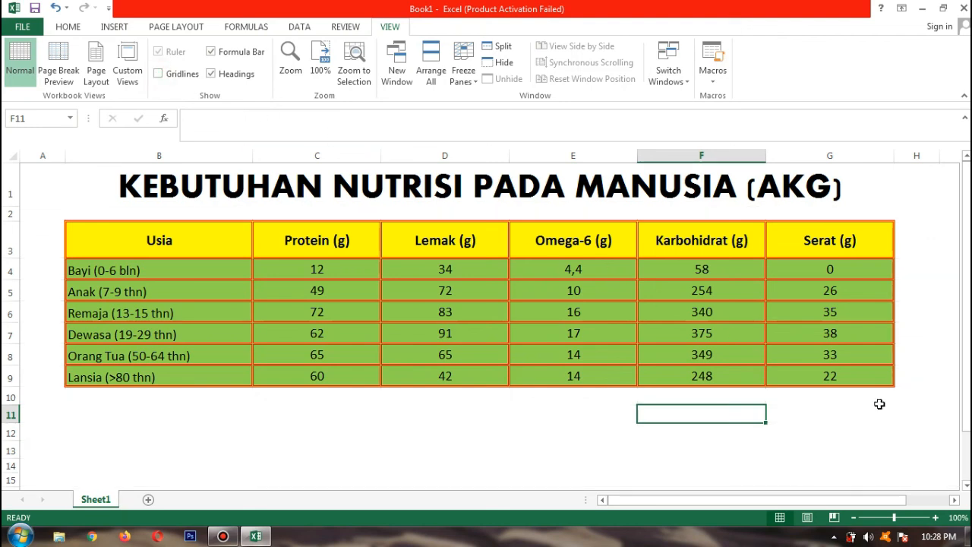
{"action": "left_click", "coordinate": [891, 428]}
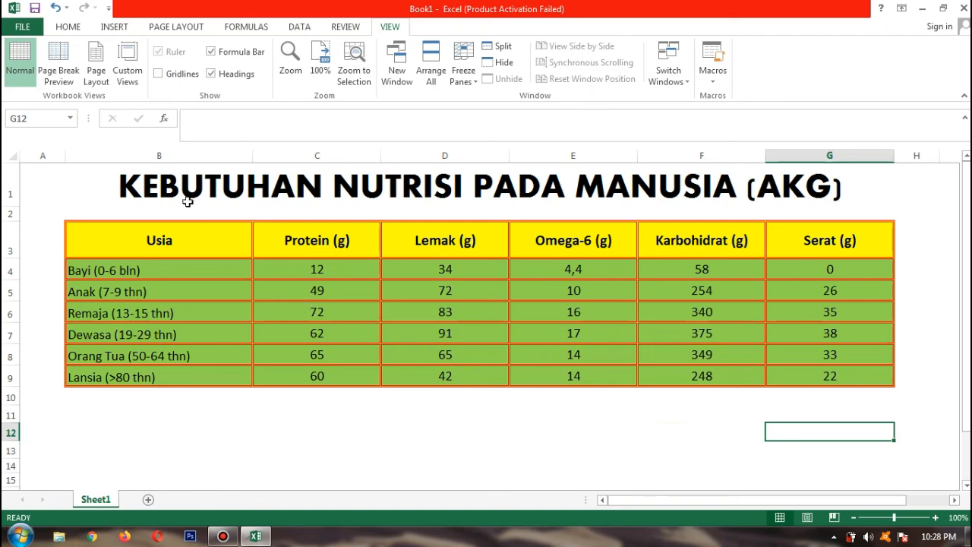
Step: Save the workbook on New Volume (D:) as an Excel Workbook named NUTRISI
{"action": "left_click", "coordinate": [24, 27]}
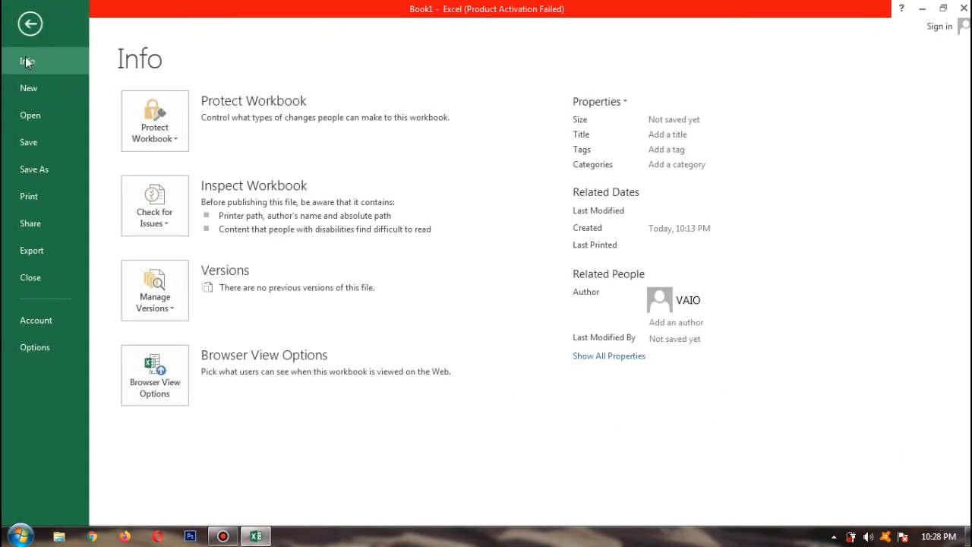
{"action": "left_click", "coordinate": [34, 152]}
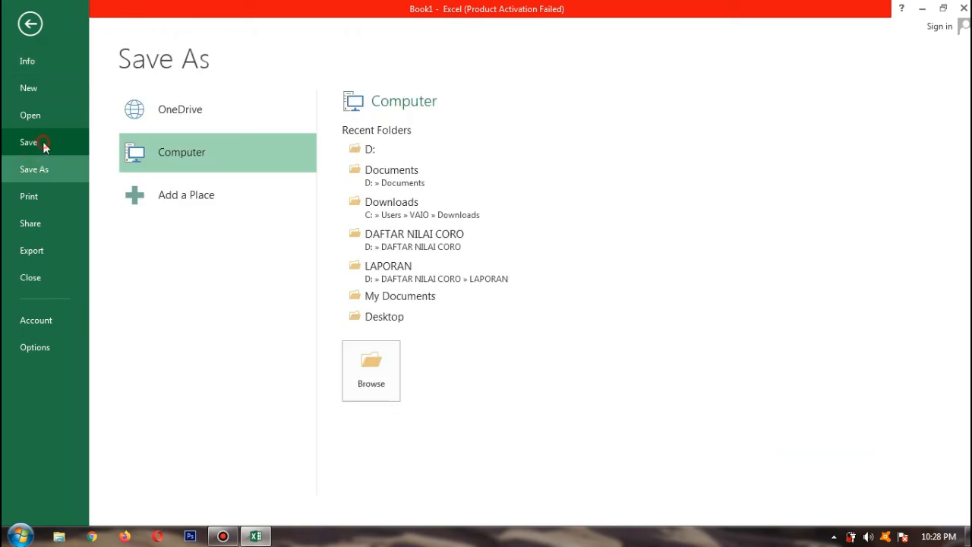
{"action": "left_click", "coordinate": [384, 382]}
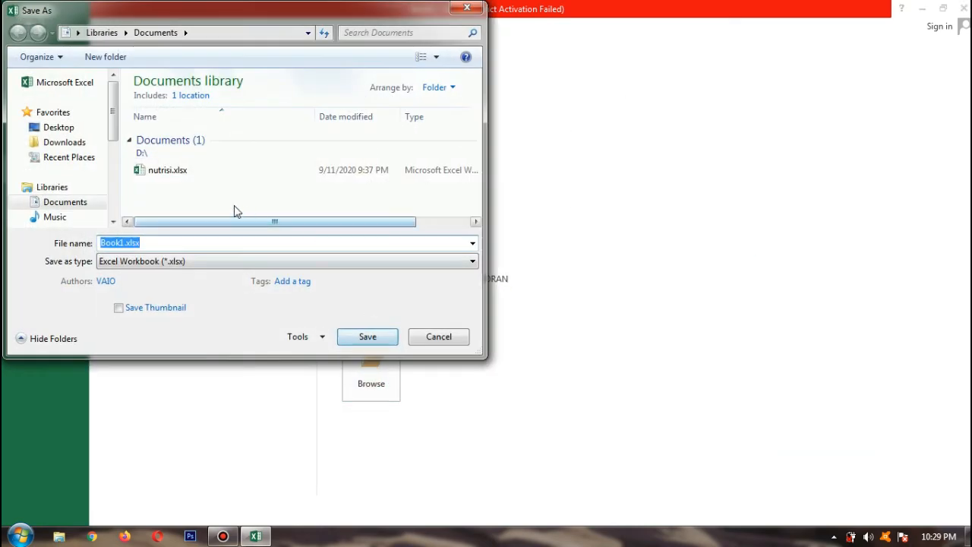
{"action": "left_click_drag", "start_coordinate": [113, 121], "coordinate": [121, 195]}
{"action": "left_click", "coordinate": [82, 183]}
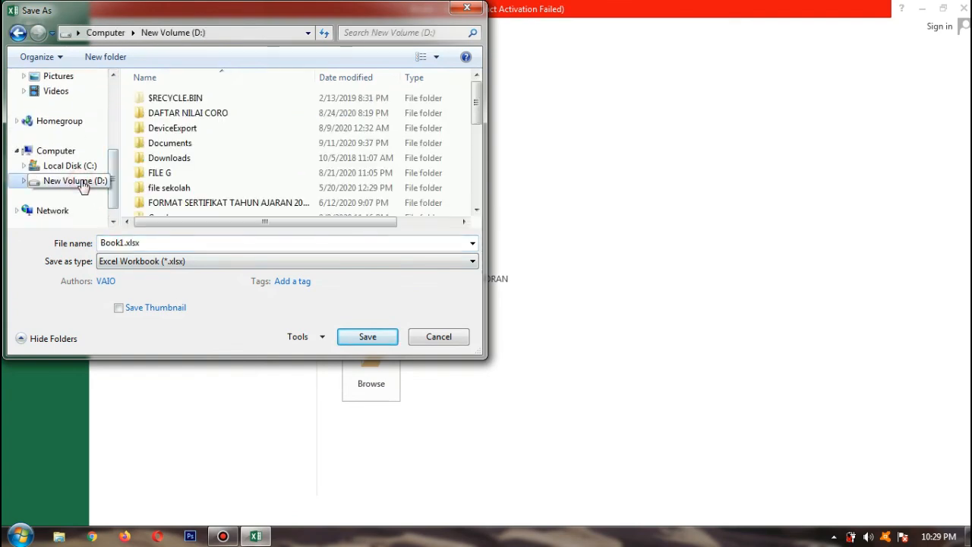
{"action": "left_click", "coordinate": [169, 248]}
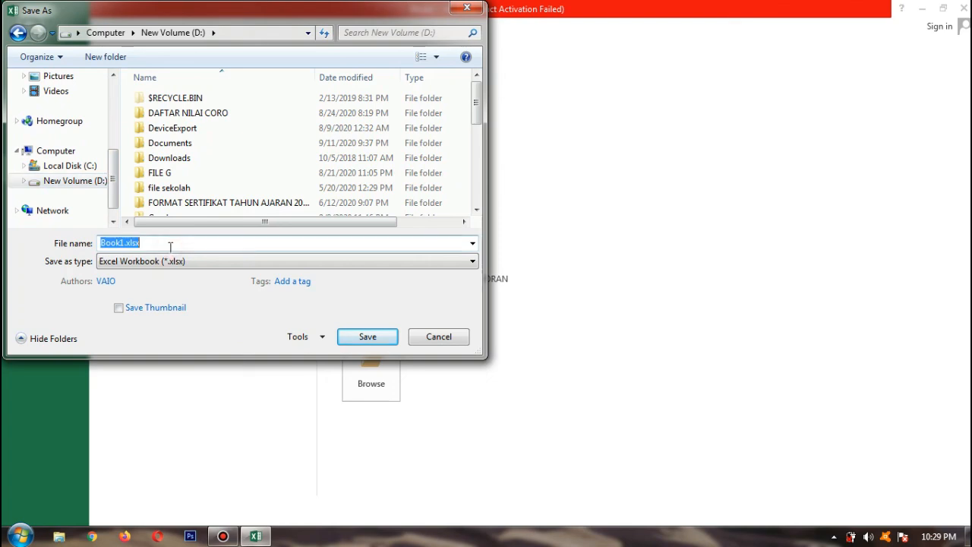
{"action": "type", "text": "NUTRISI"}
{"action": "left_click", "coordinate": [359, 339]}
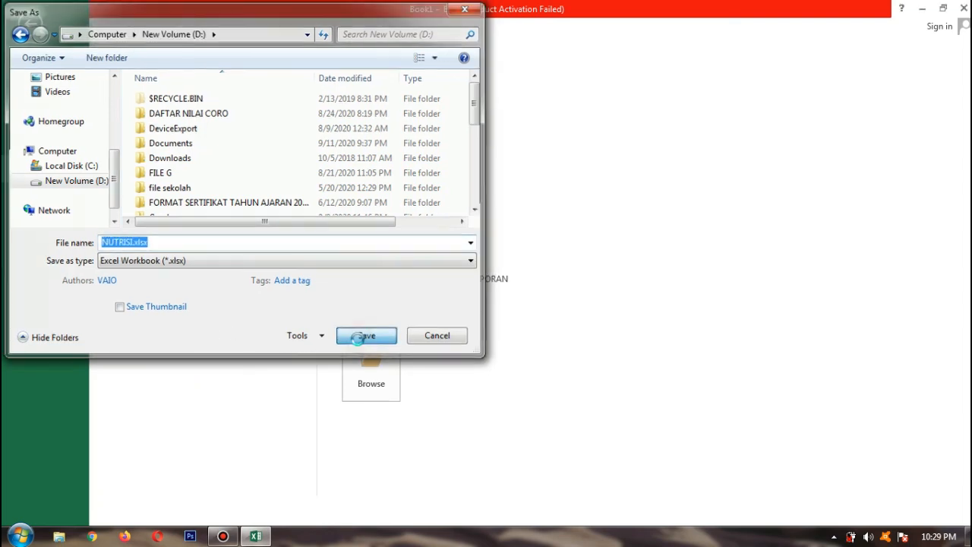